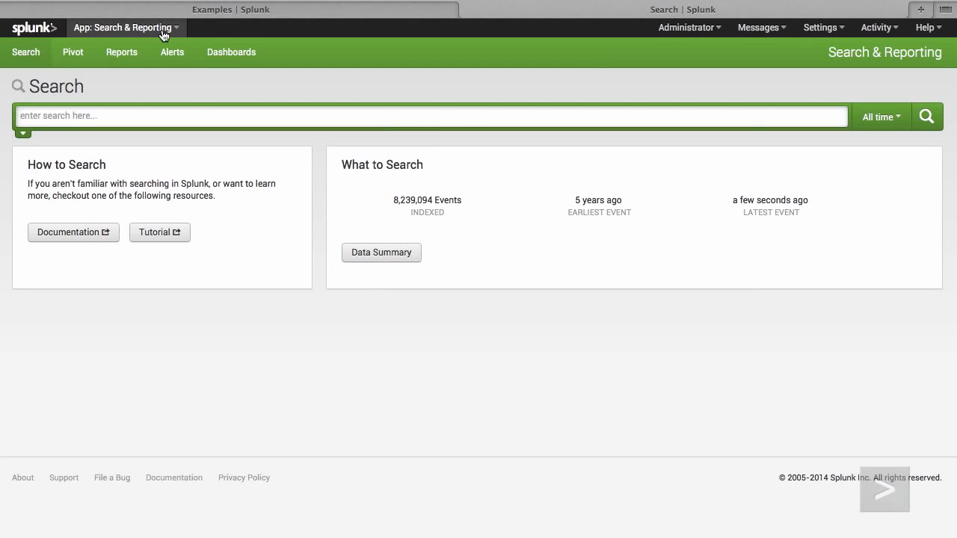
Run a search for all events in the index pan_logs using index=pan_logs.
type("index=")
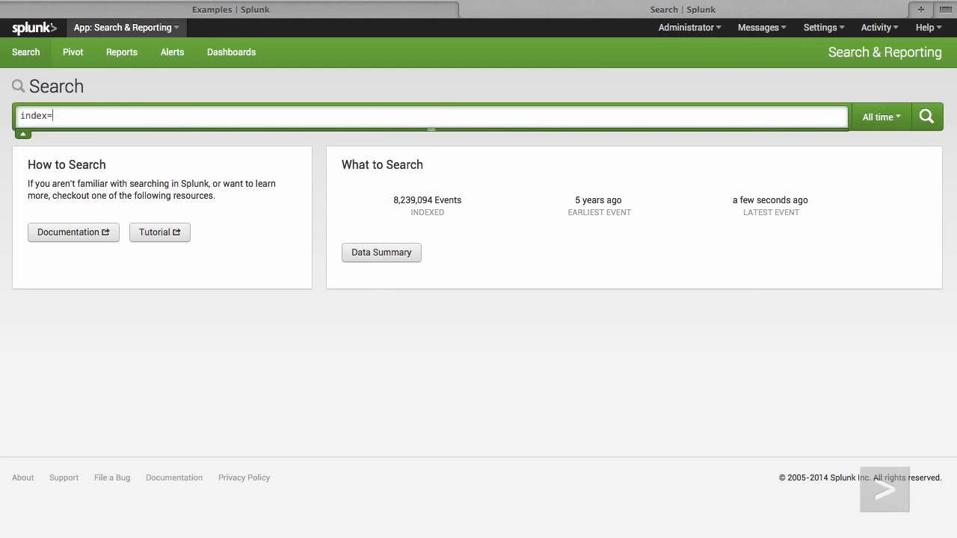
type("pan_logs")
key("Return")
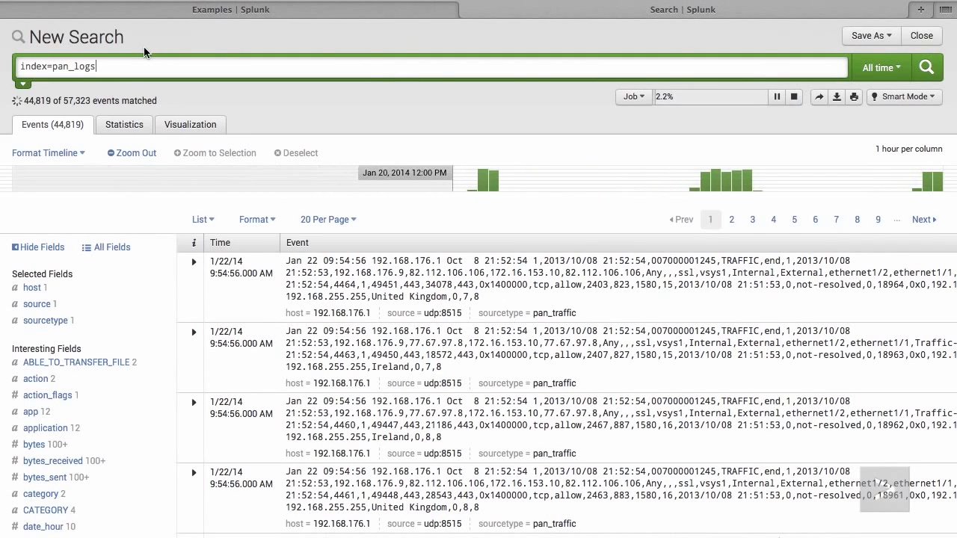
Look through the Splunk 6 Dashboard Examples page, from Basic Elements down to Token Customization.
left_click(219, 11)
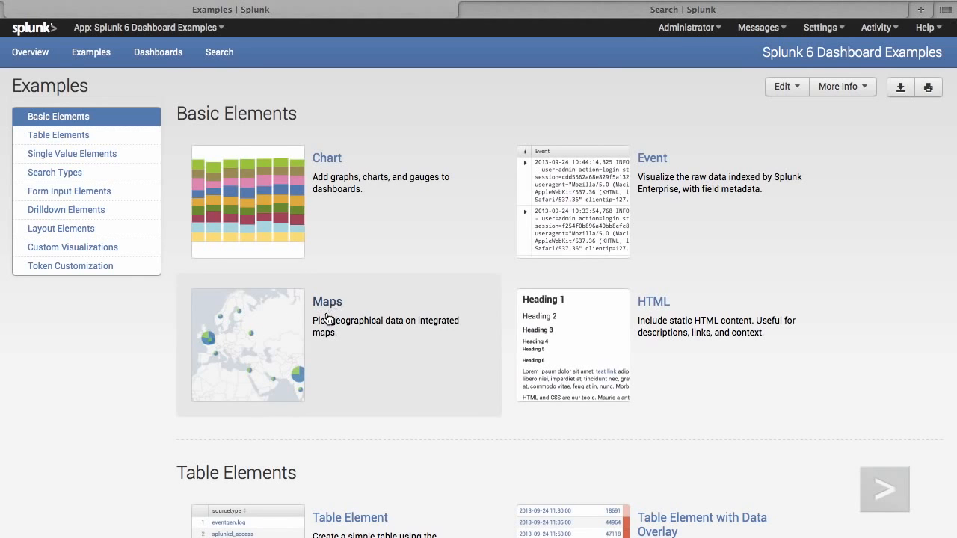
scroll(326, 317, "down", 8)
scroll(328, 319, "down", 3)
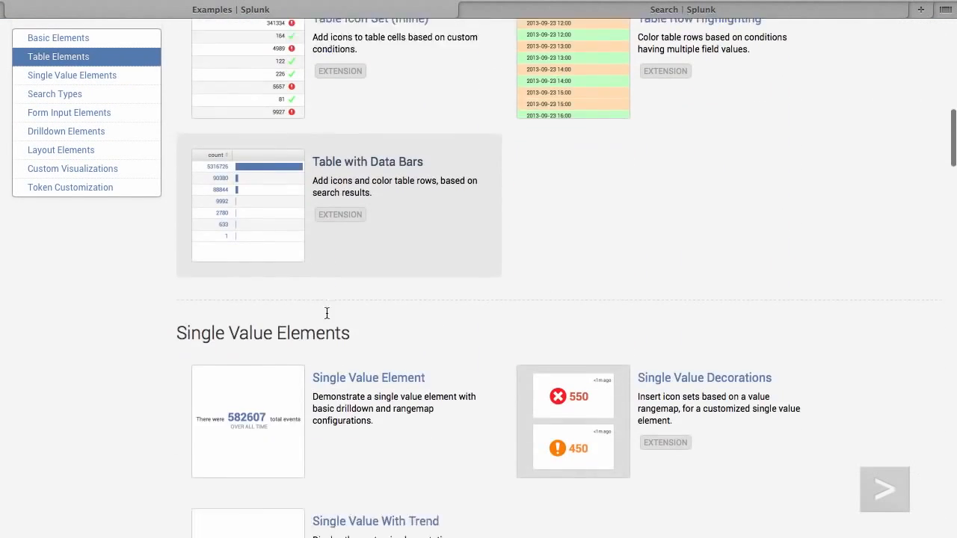
scroll(352, 281, "down", 5)
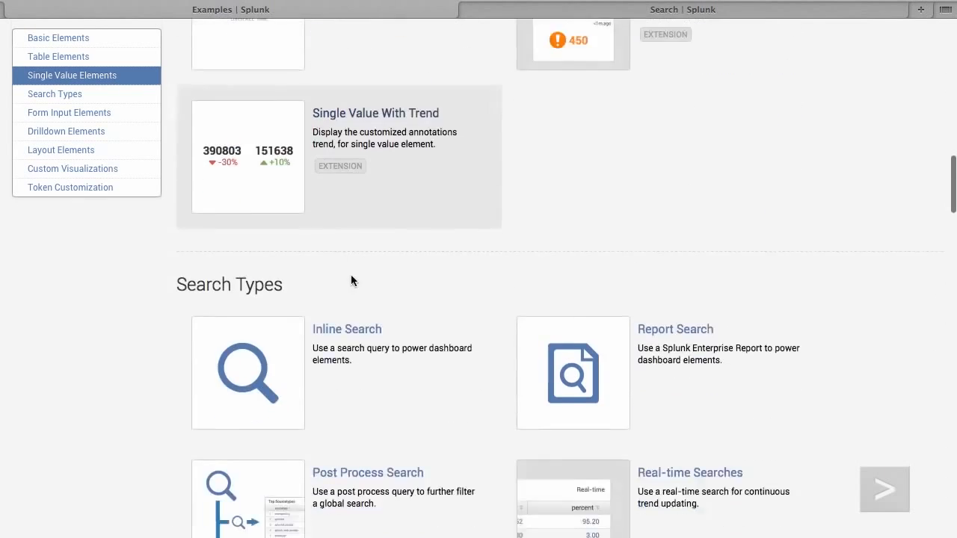
scroll(351, 281, "down", 4)
scroll(350, 274, "down", 1)
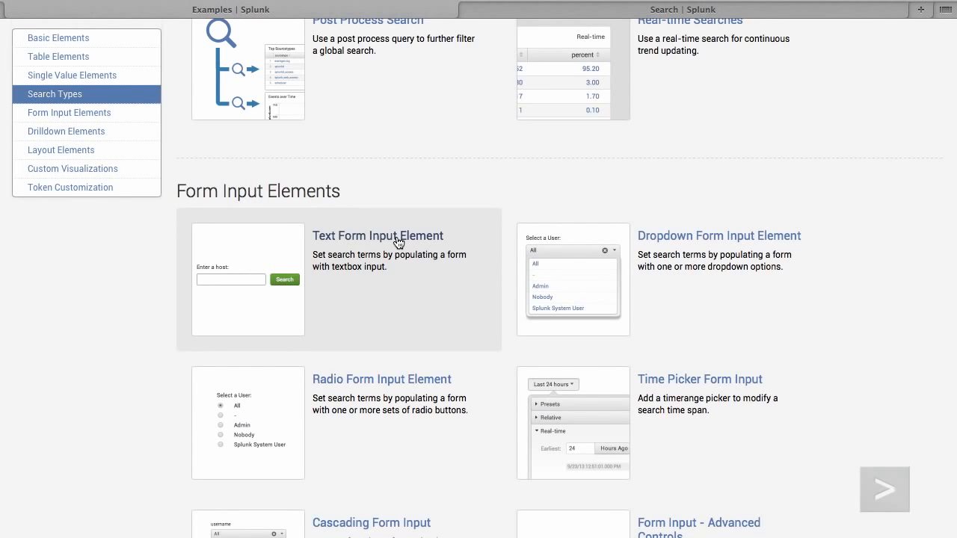
scroll(385, 299, "down", 18)
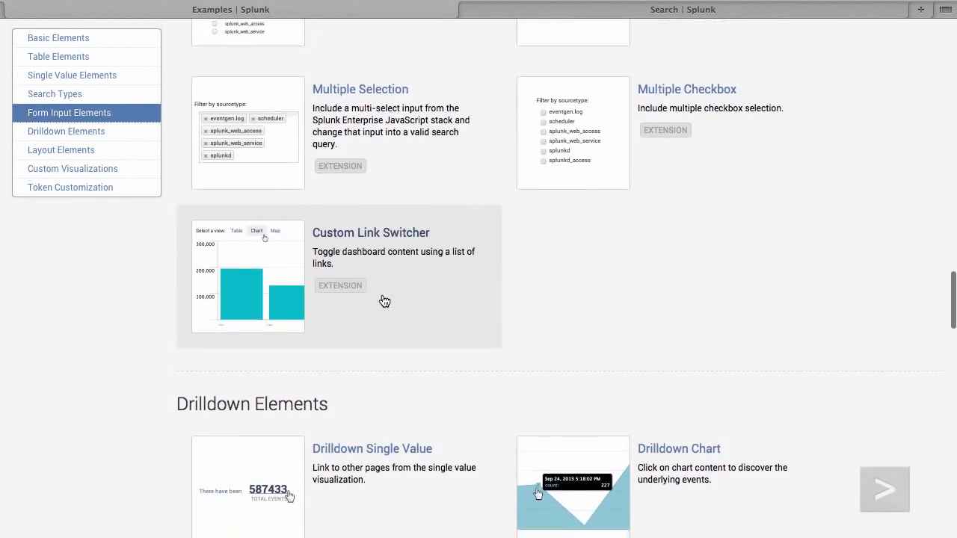
scroll(384, 306, "down", 19)
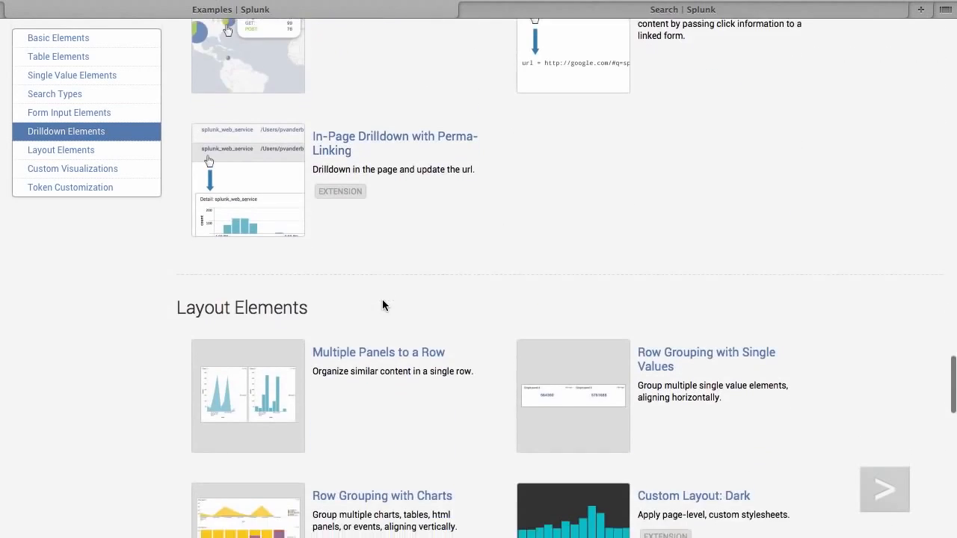
scroll(384, 306, "down", 10)
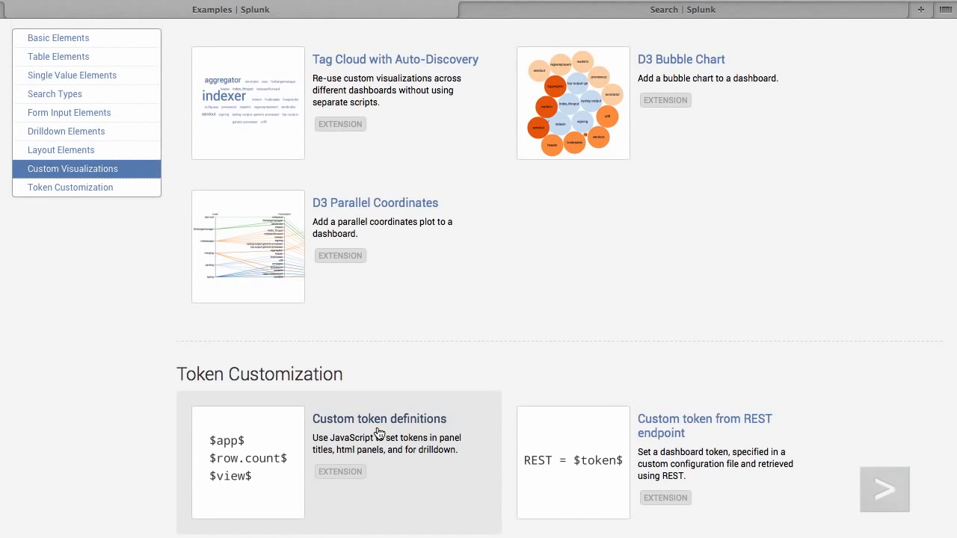
Return to the pan_logs search and narrow it to events containing 192.168.176.9.
left_click(591, 12)
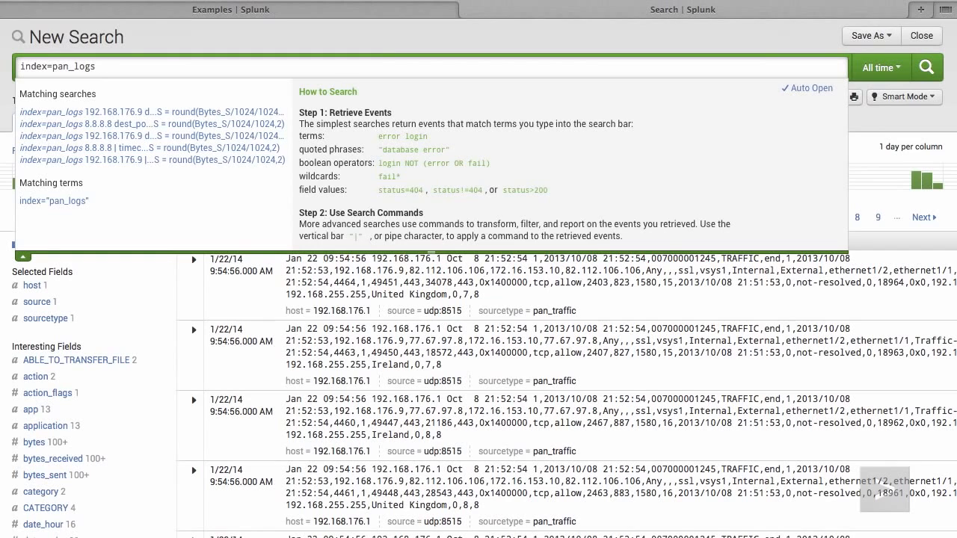
key("Escape")
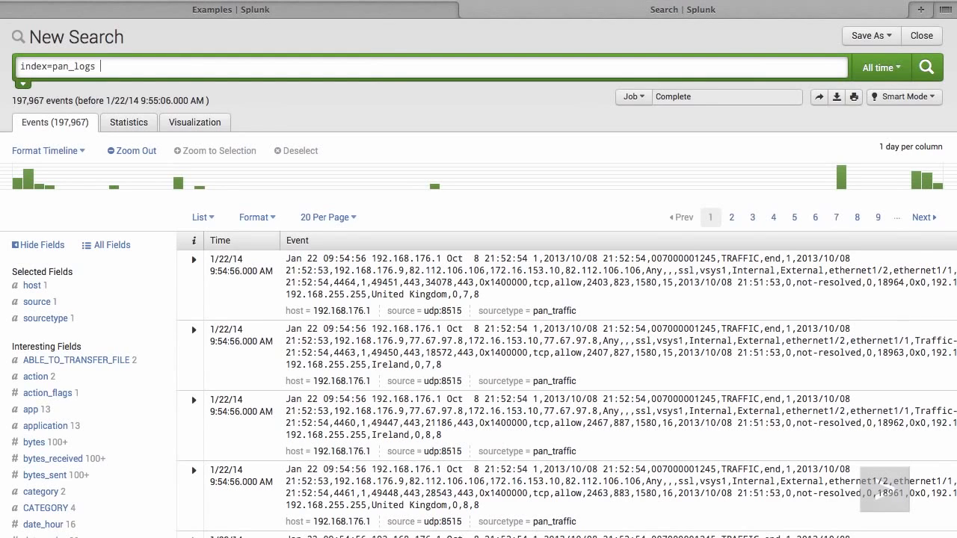
type("192.")
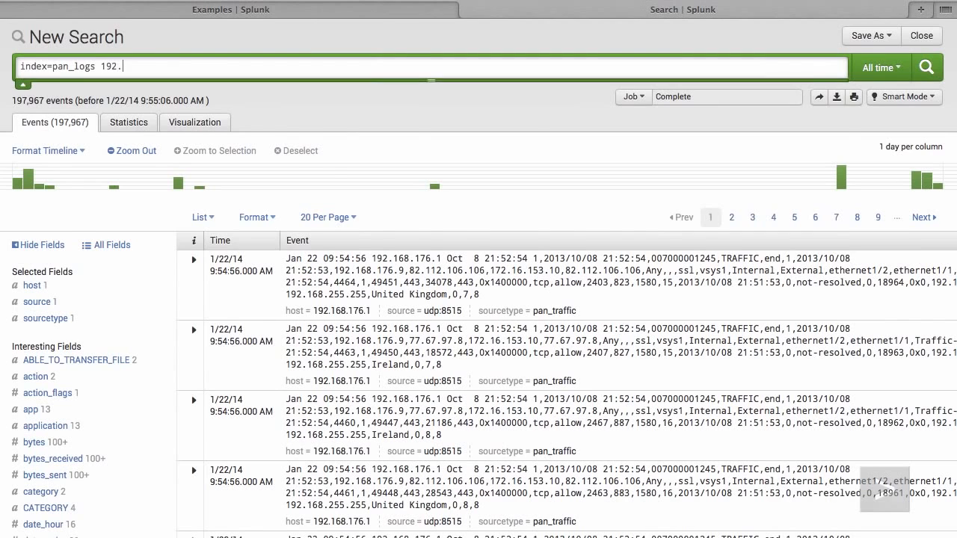
type("168.1")
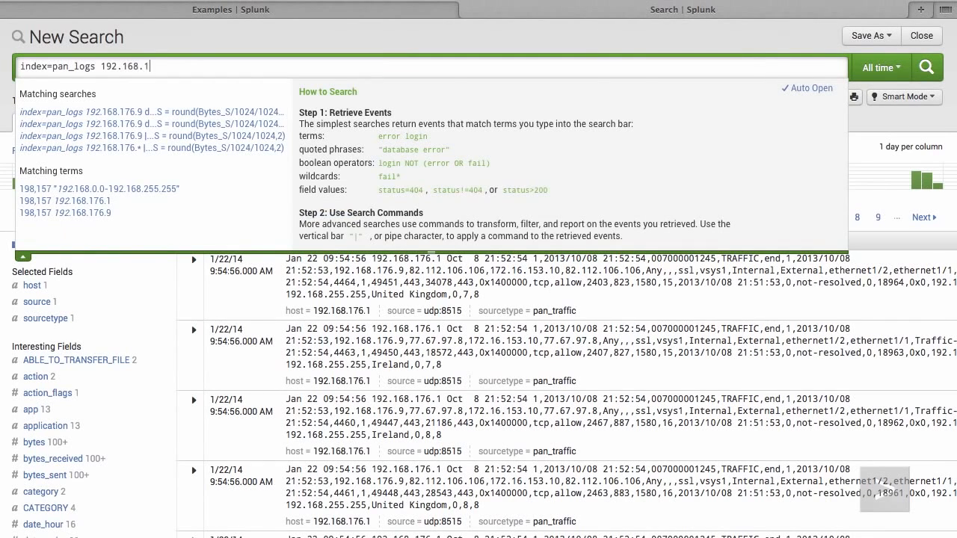
type("76.9")
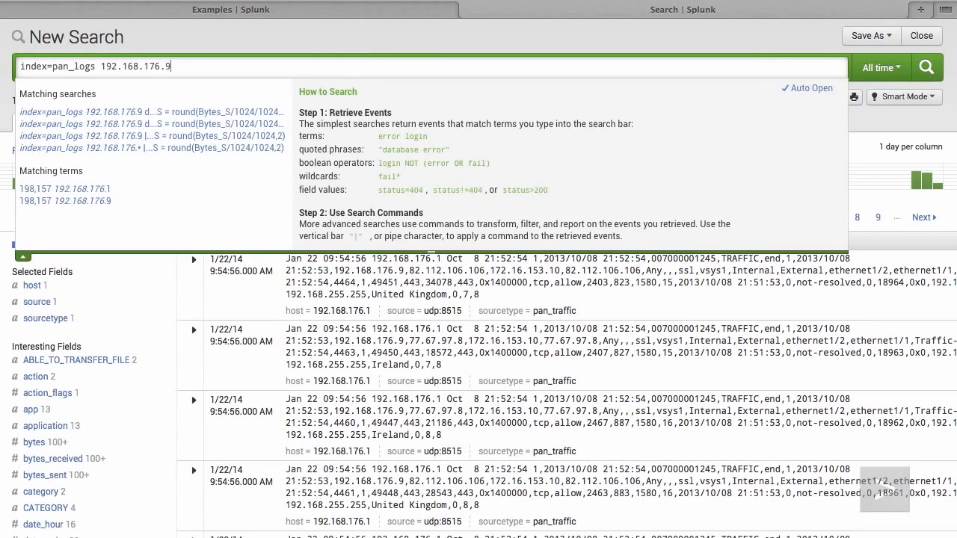
key("Return")
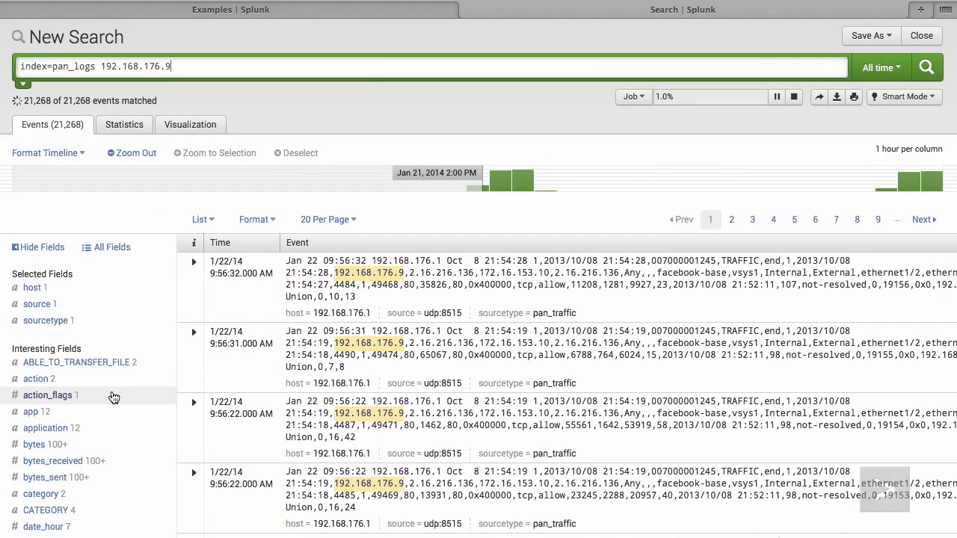
Examine the value statistics of the bytes, bytes_received and bytes_sent fields.
scroll(111, 396, "down", 5)
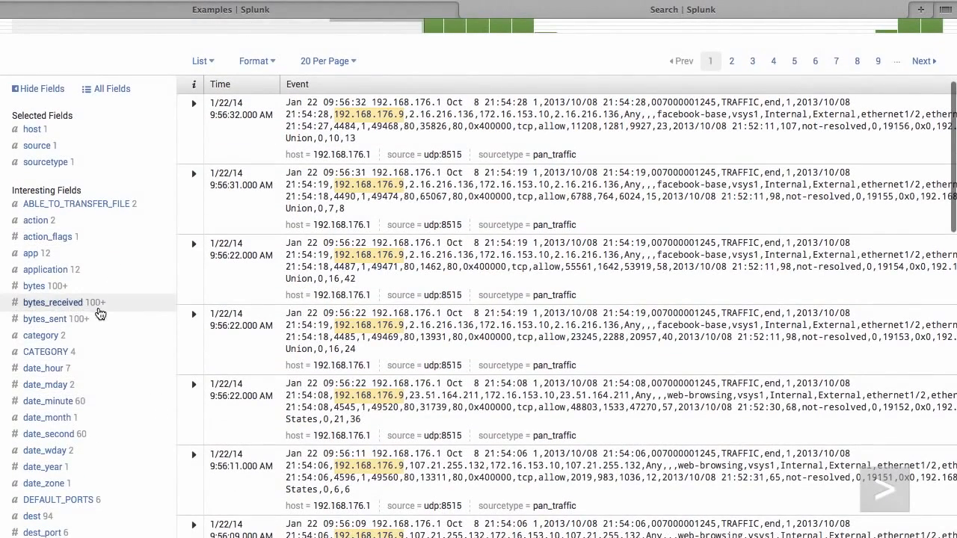
left_click(103, 290)
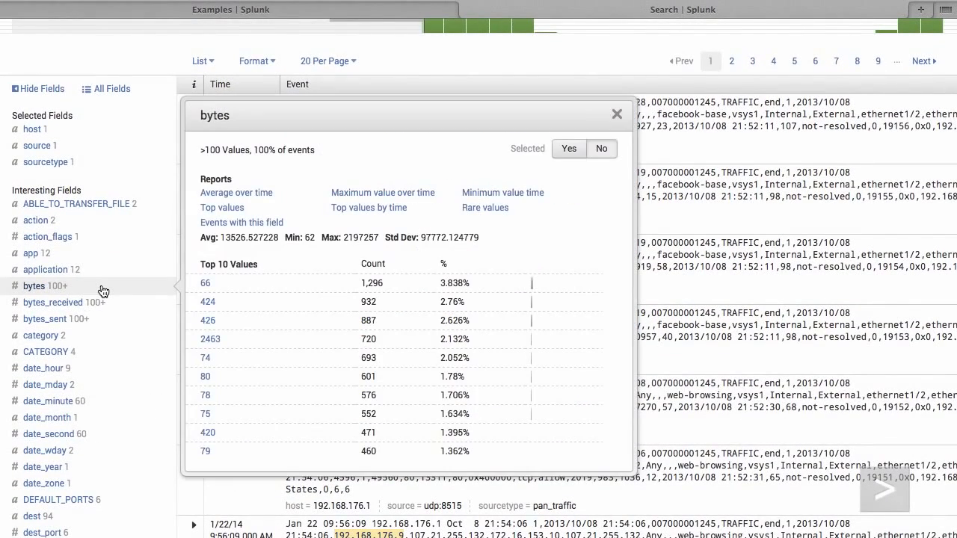
left_click(107, 304)
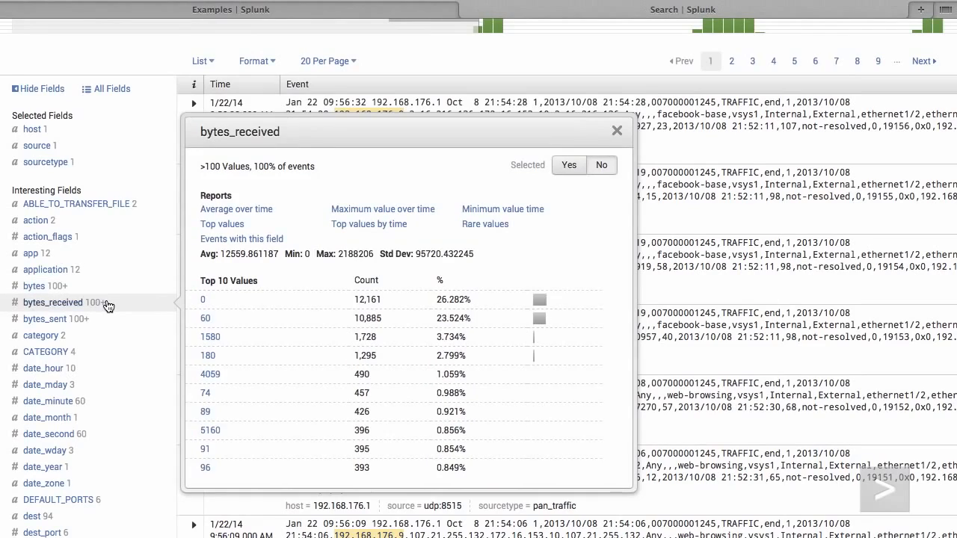
left_click(99, 320)
Examine the values of the dst_port, dst_ip and src_ip fields and the remaining extracted fields.
scroll(100, 357, "down", 5)
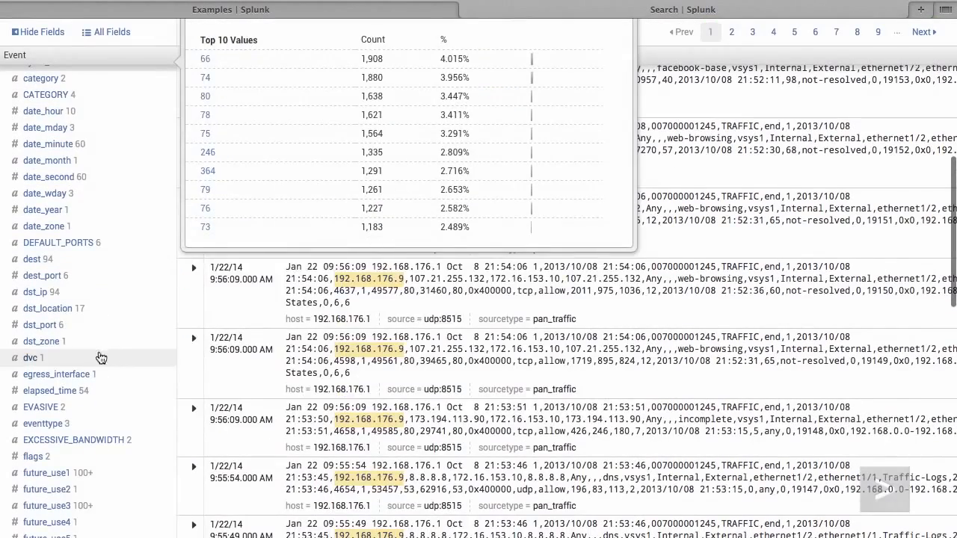
left_click(93, 329)
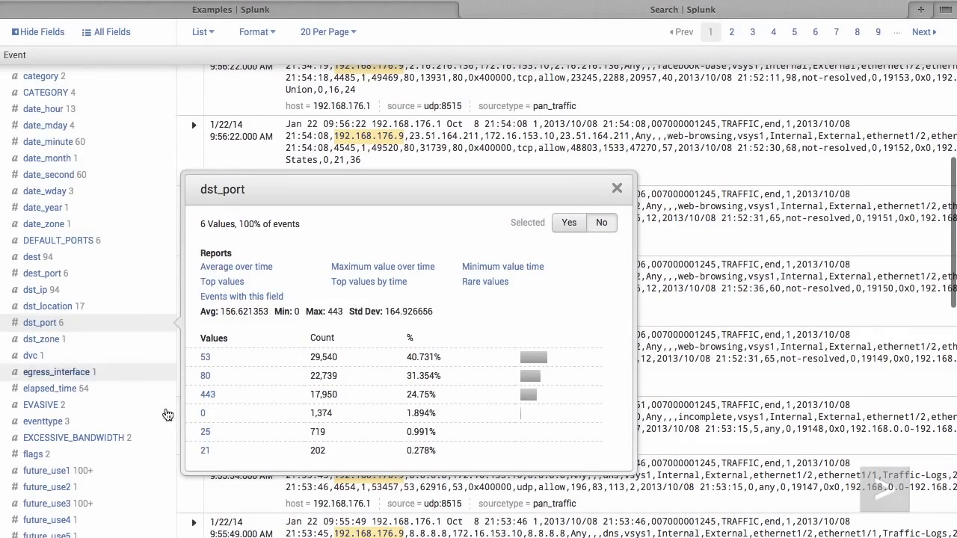
left_click(116, 298)
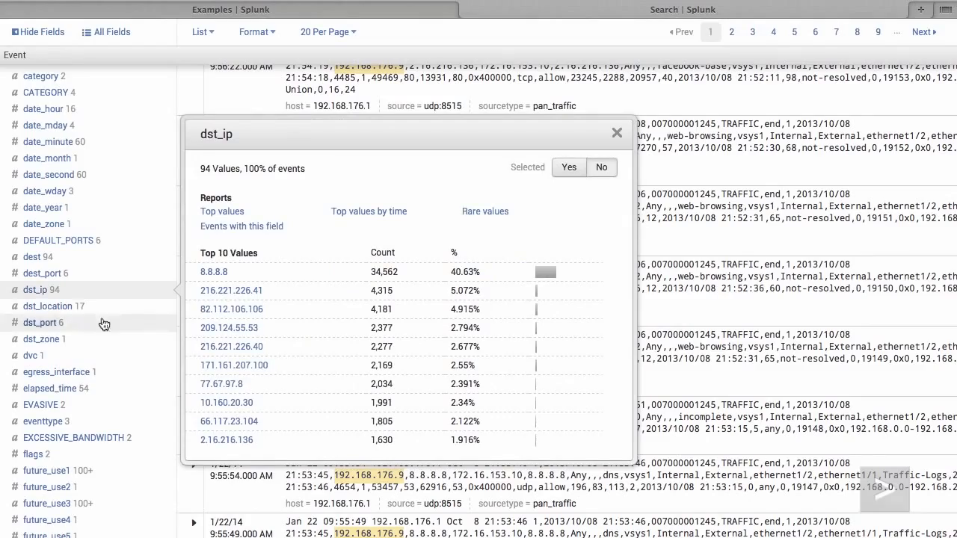
scroll(107, 374, "down", 10)
scroll(107, 374, "down", 4)
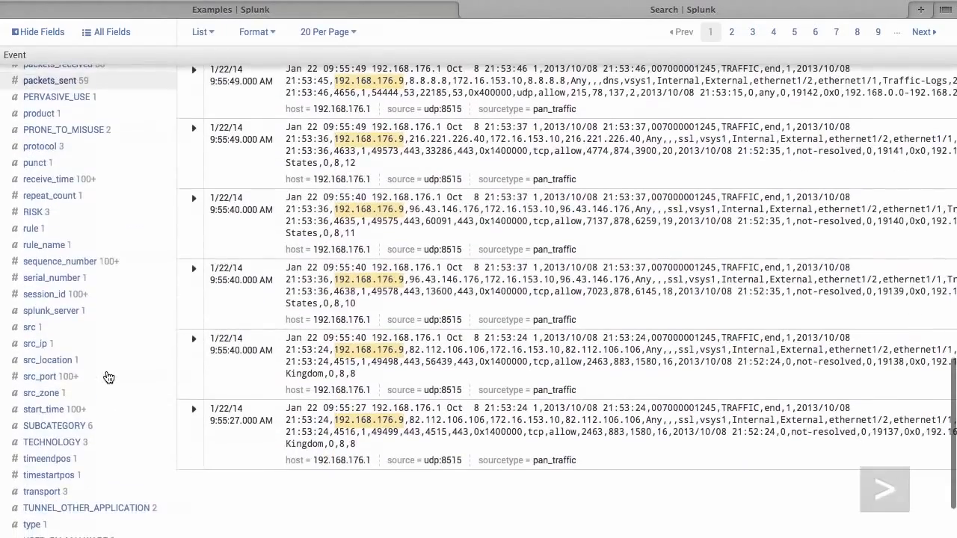
left_click(100, 346)
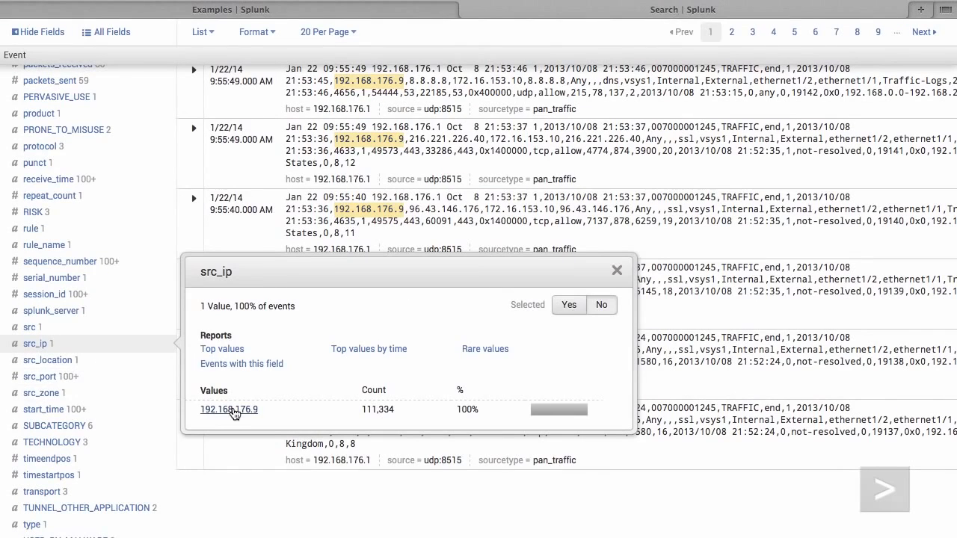
scroll(140, 411, "down", 3)
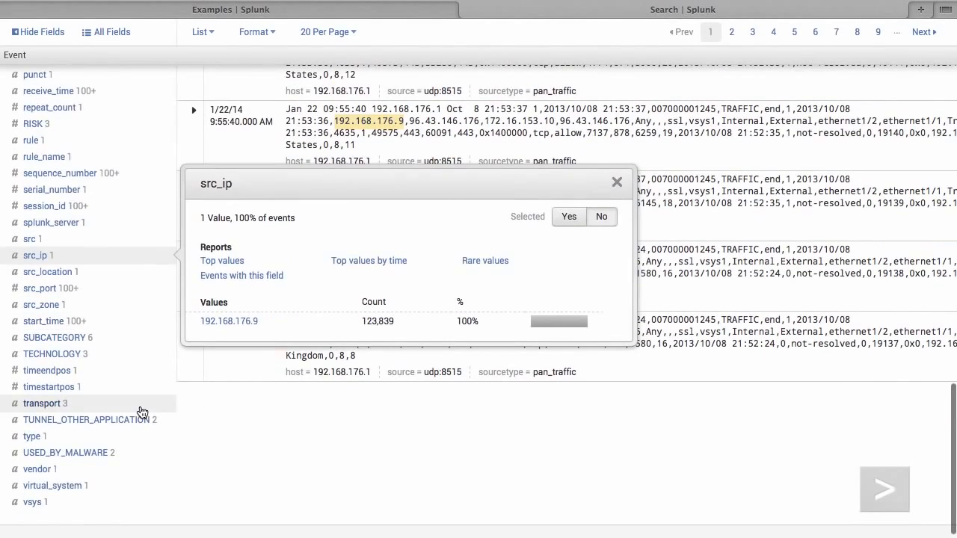
Extend the search with "| stats count by src_ip, dst_ip, dst_port" and run it.
scroll(142, 411, "up", 5)
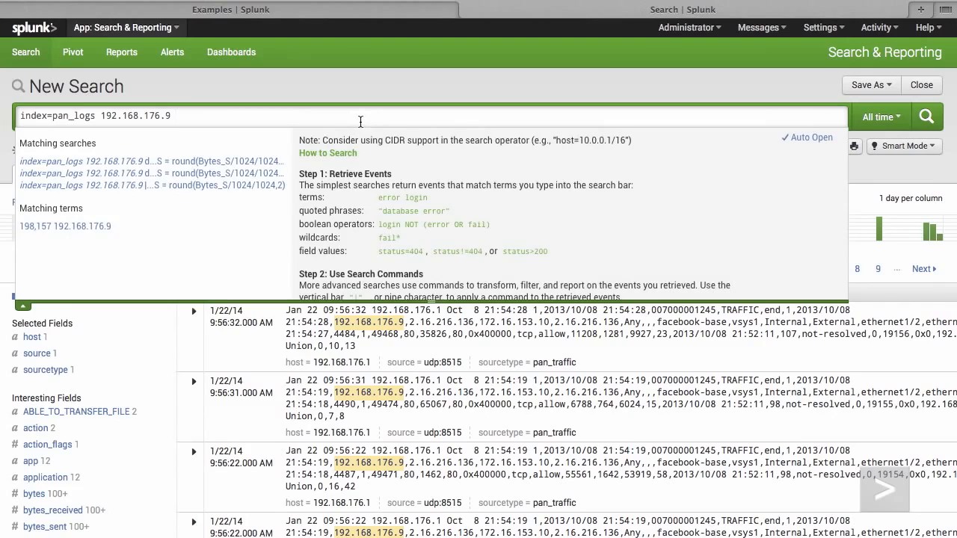
type("| ")
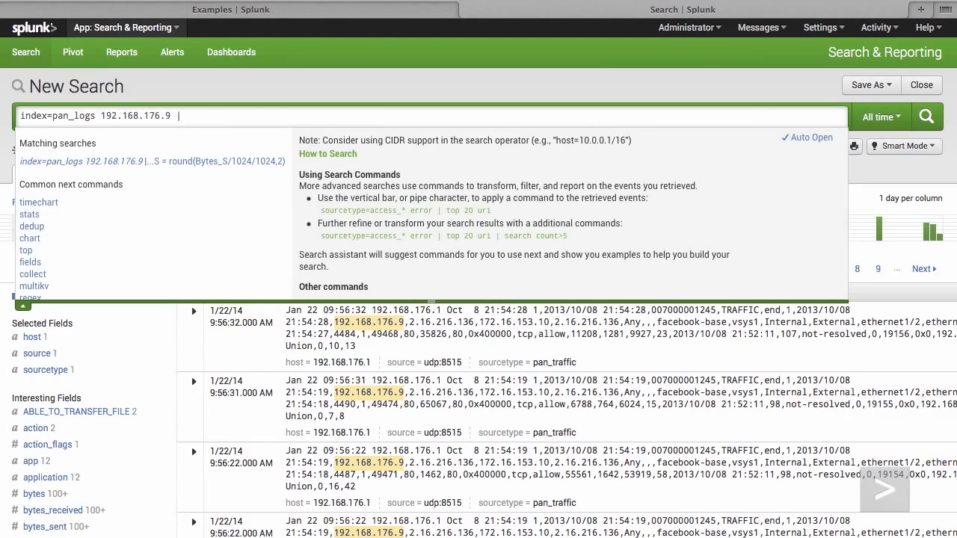
type("stats ")
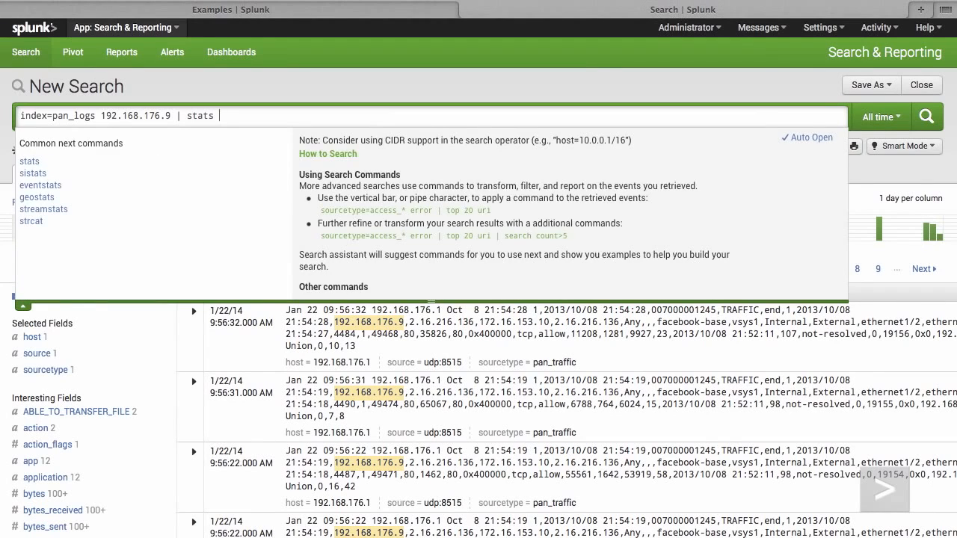
type("count by sr")
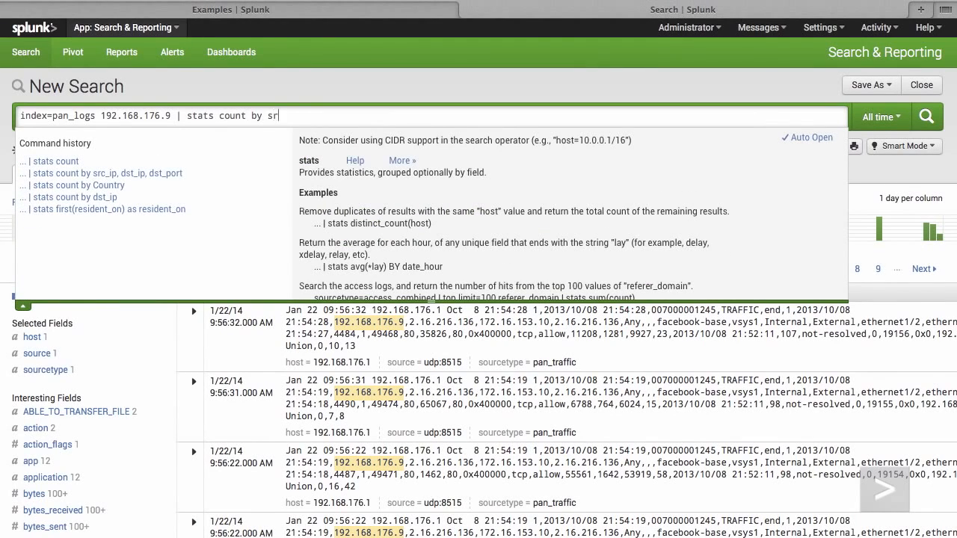
type("c_ip, dst")
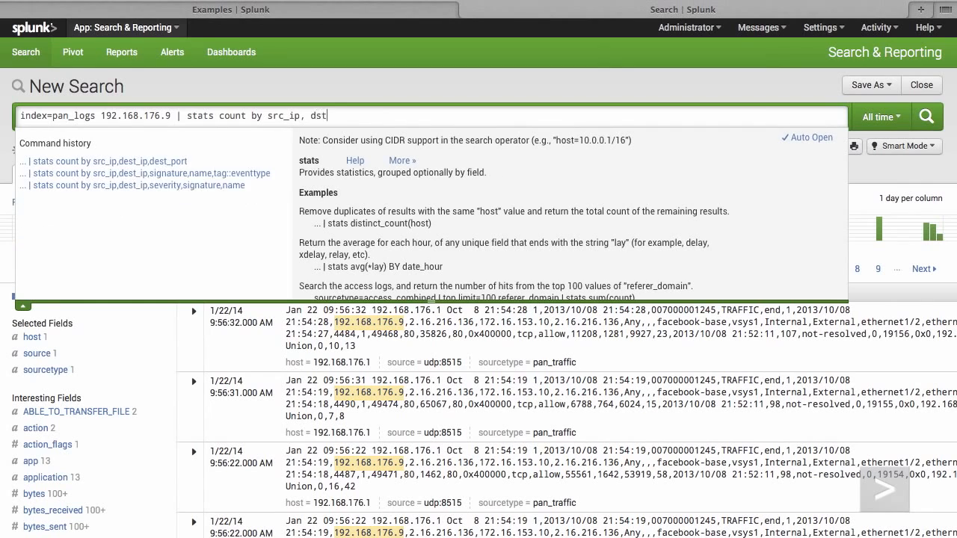
type("_ip")
type(", ds")
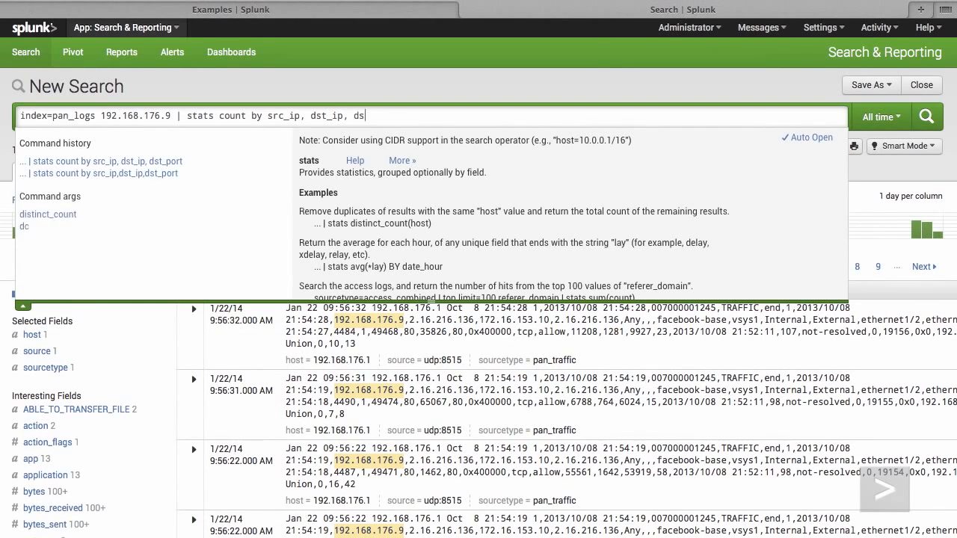
type("t_port")
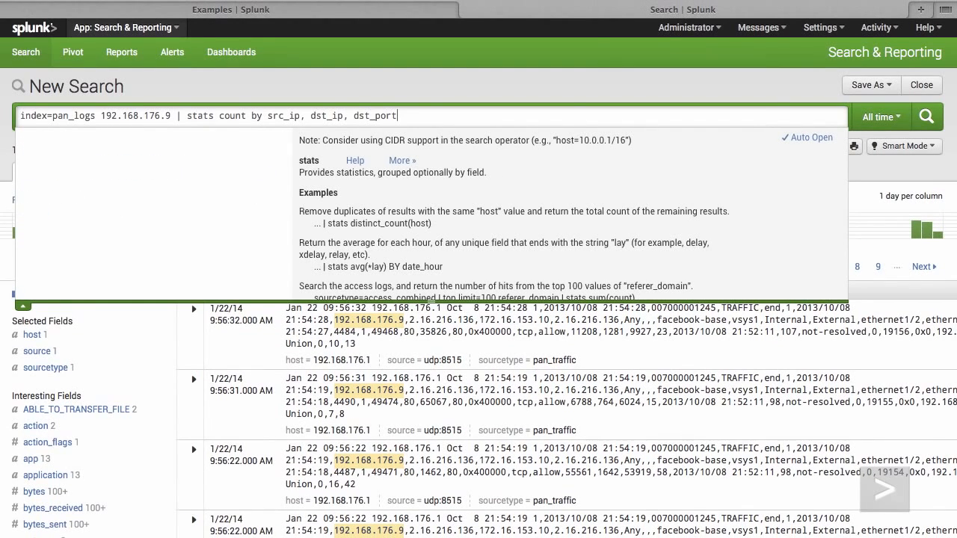
key("Return")
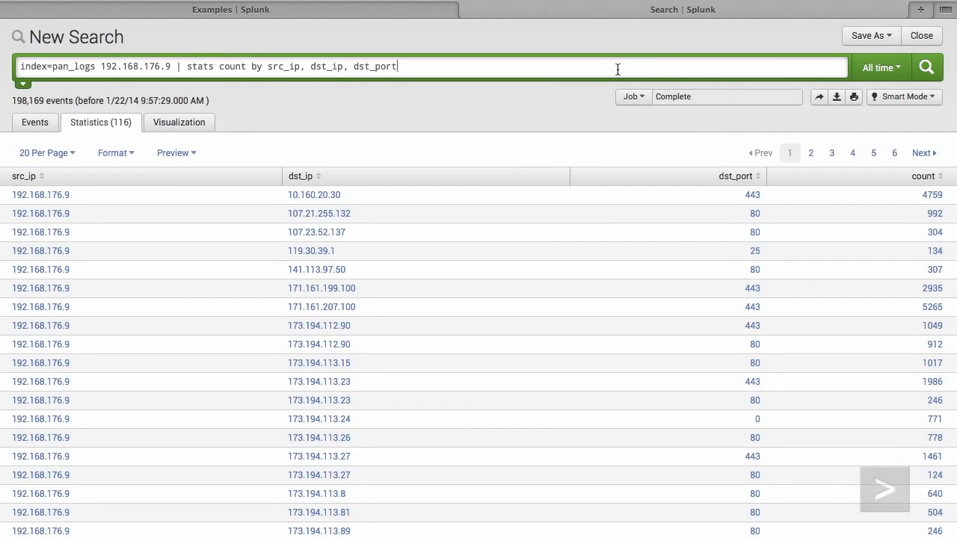
Sort the statistics by descending count by appending "| sort - count" and rerun the search.
type("| sort")
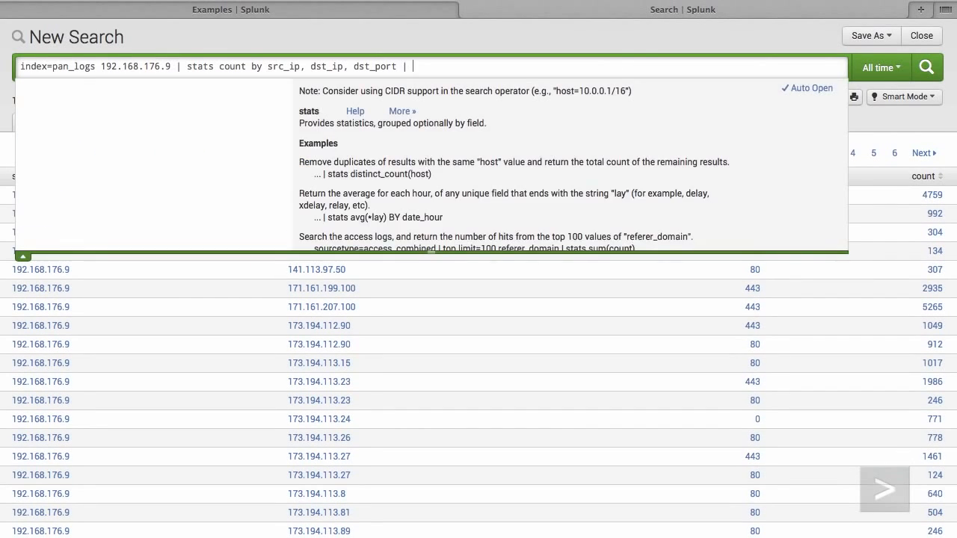
type(" - count")
key("Return")
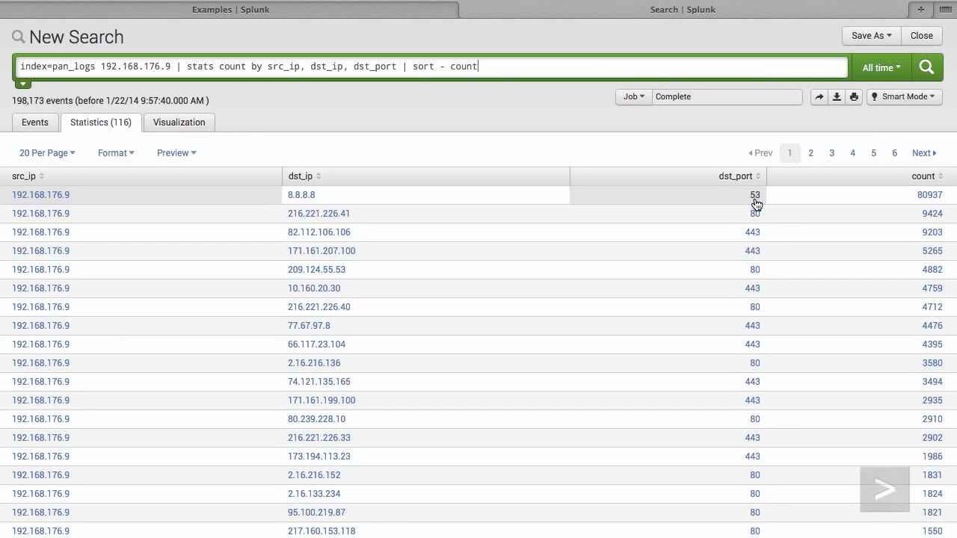
Restrict the search's time range to the last 4 hours.
left_click(883, 68)
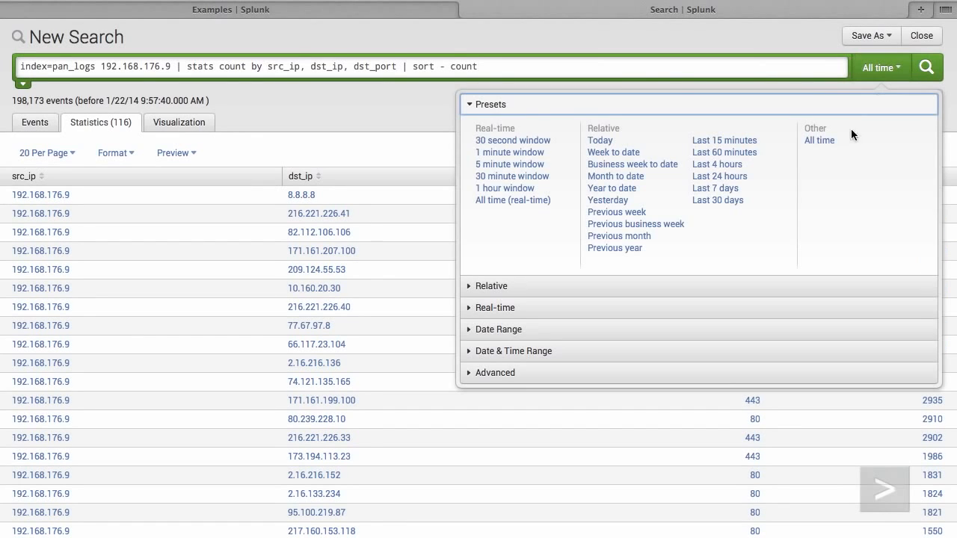
left_click(729, 164)
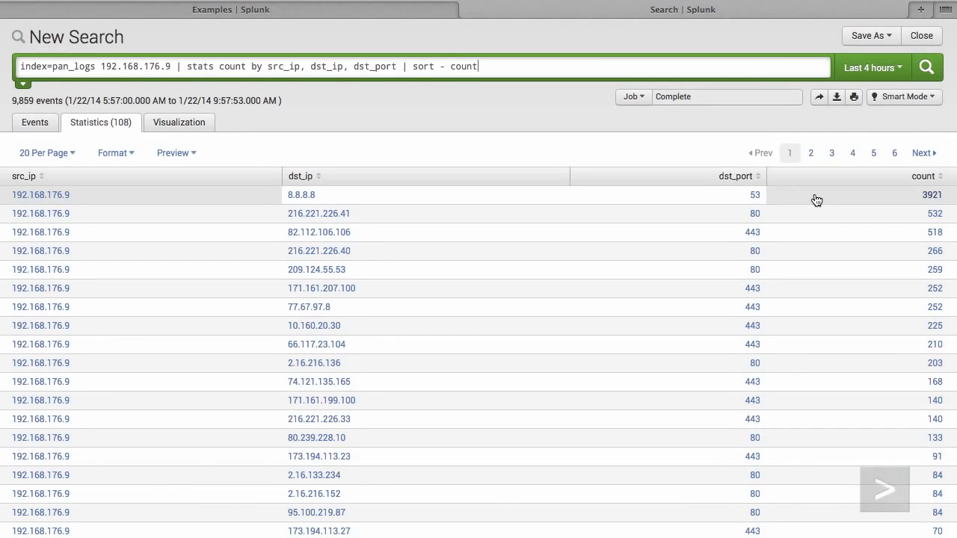
Set up saving the search as a dashboard panel in a new dashboard titled "My IP Profiler".
left_click(864, 36)
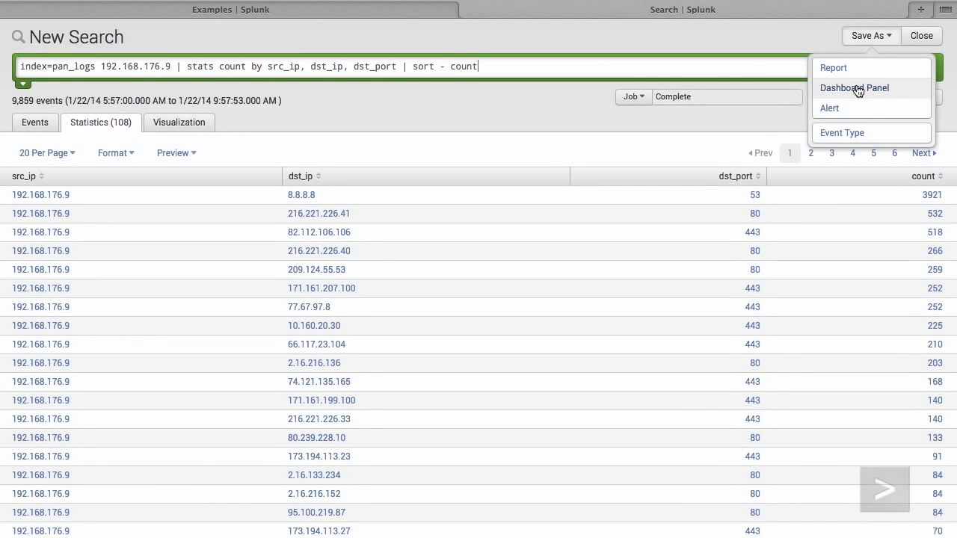
left_click(855, 88)
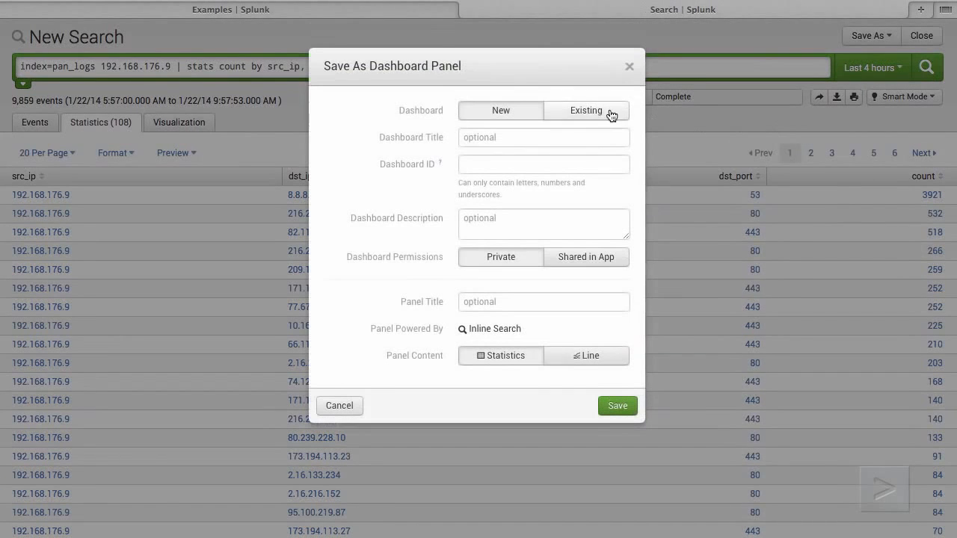
left_click(550, 132)
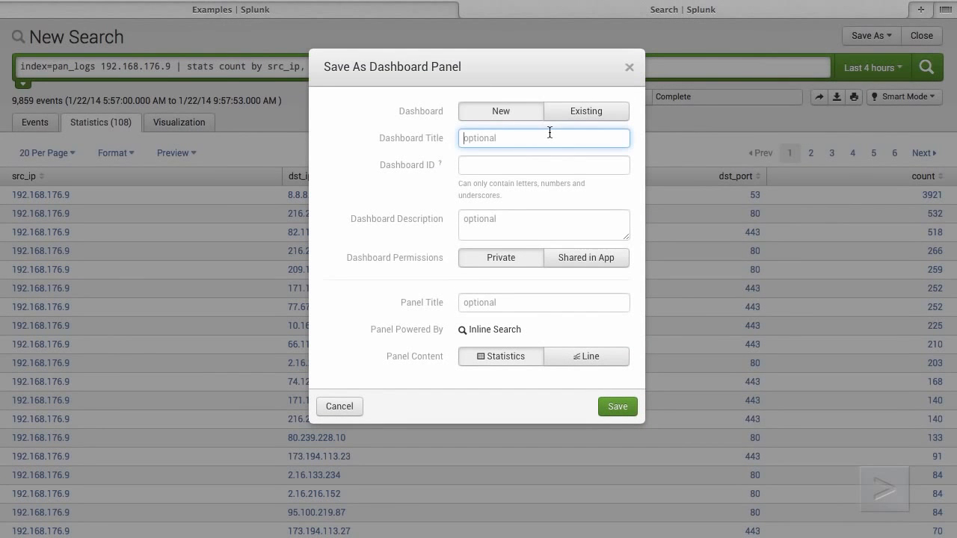
type("My IP Profiler")
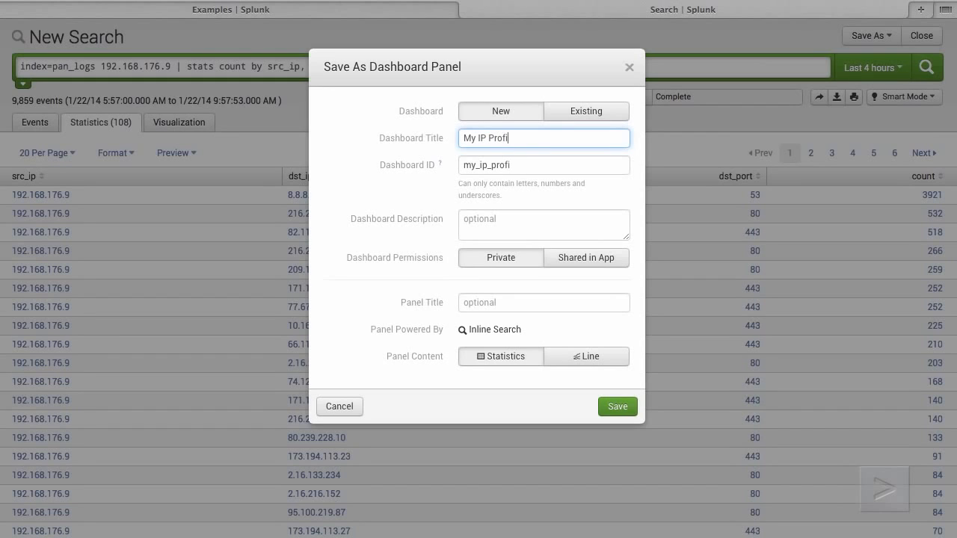
Title the panel "Detailed List of Connections", save it, and return to the search.
left_click(501, 302)
type("Deta")
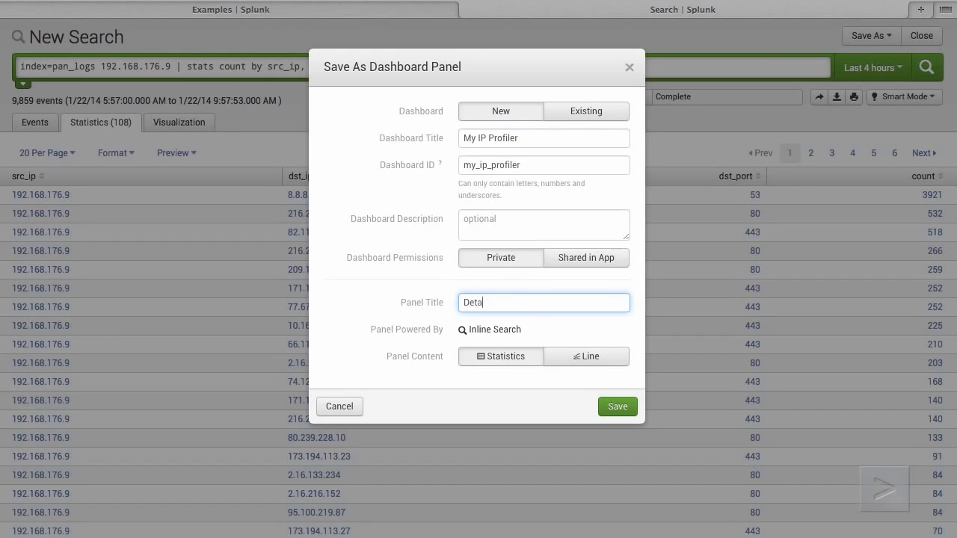
type("iled List of Connectinos")
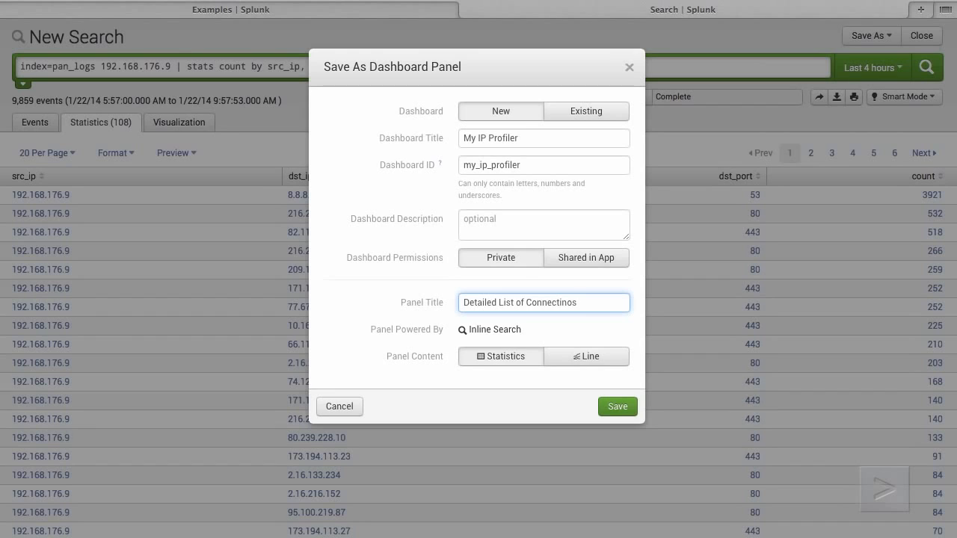
key("BackSpace")
key("BackSpace")
key("BackSpace")
type("ons")
left_click(616, 409)
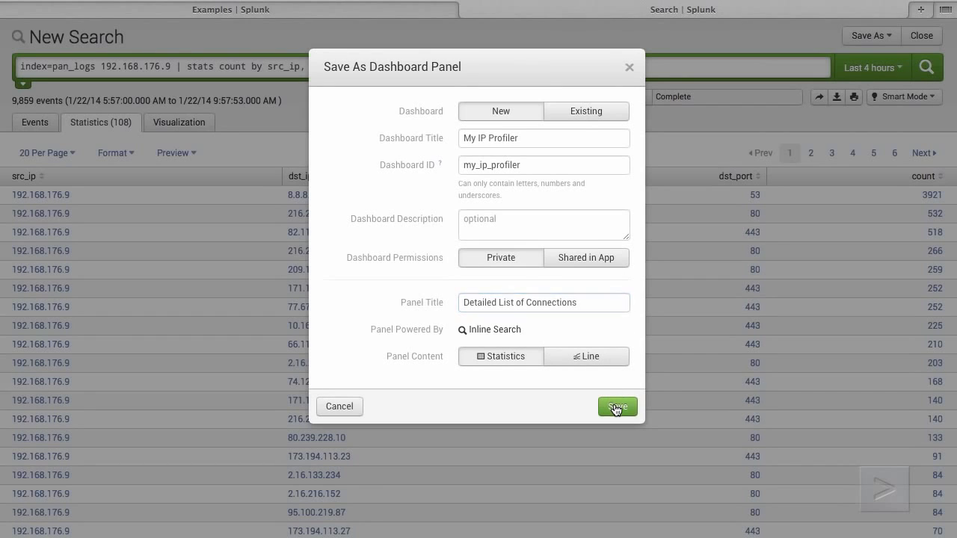
left_click(628, 67)
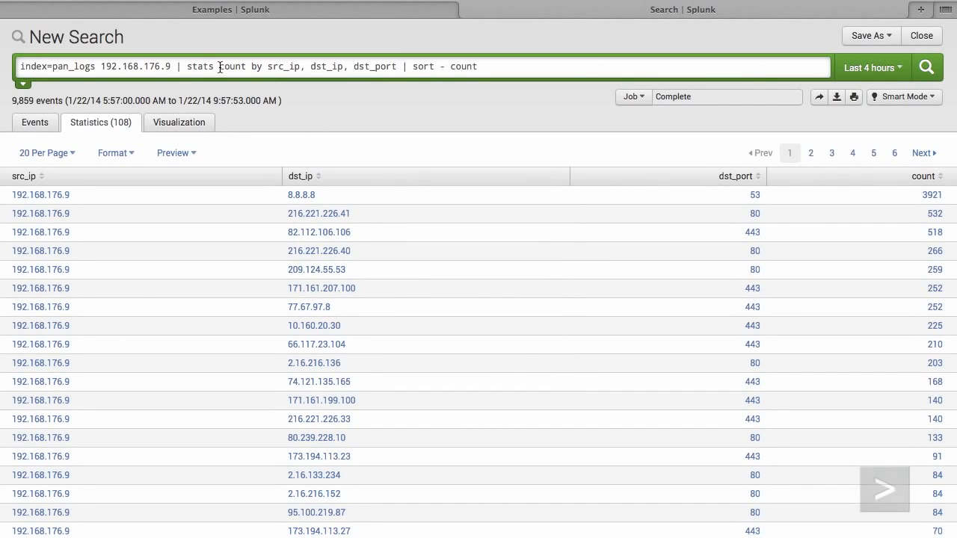
Replace the count and sort clauses so the search ends with stats dc(dst_ip) as "Count of IP destinations", and run it.
left_click_drag(219, 67, 542, 67)
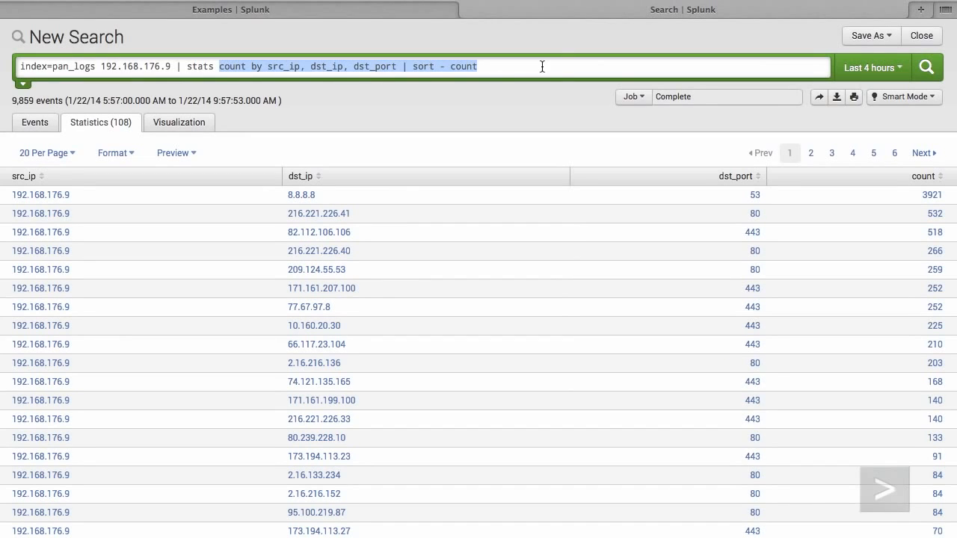
type("dc")
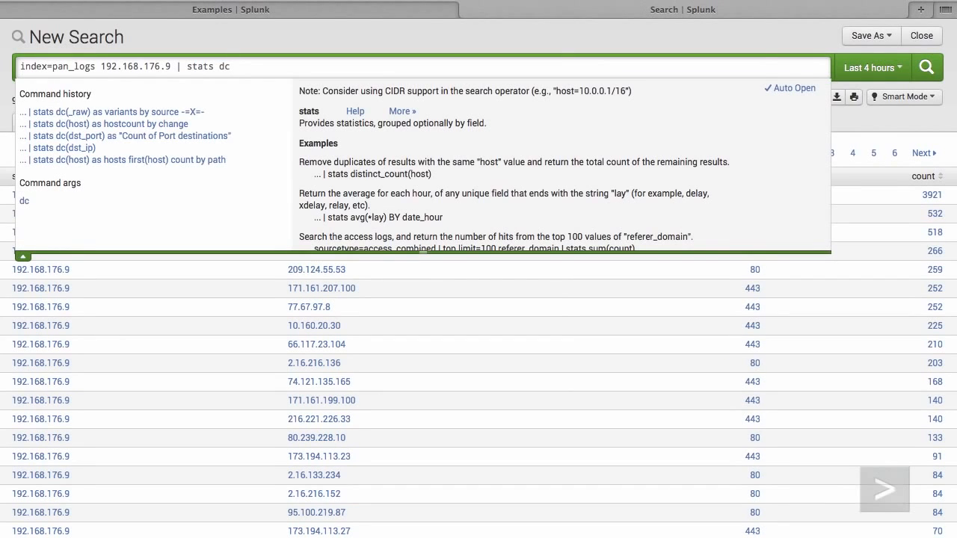
key("BackSpace")
key("BackSpace")
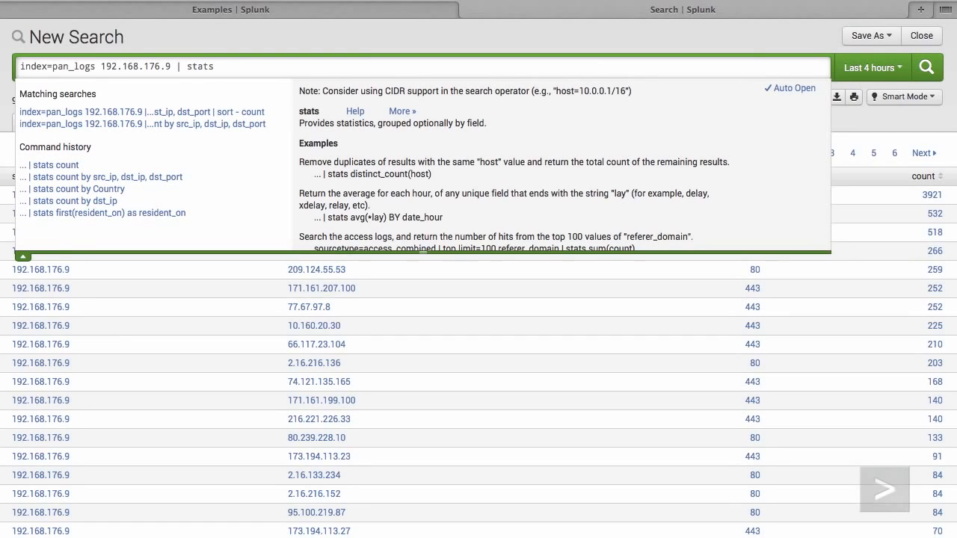
type("dc(")
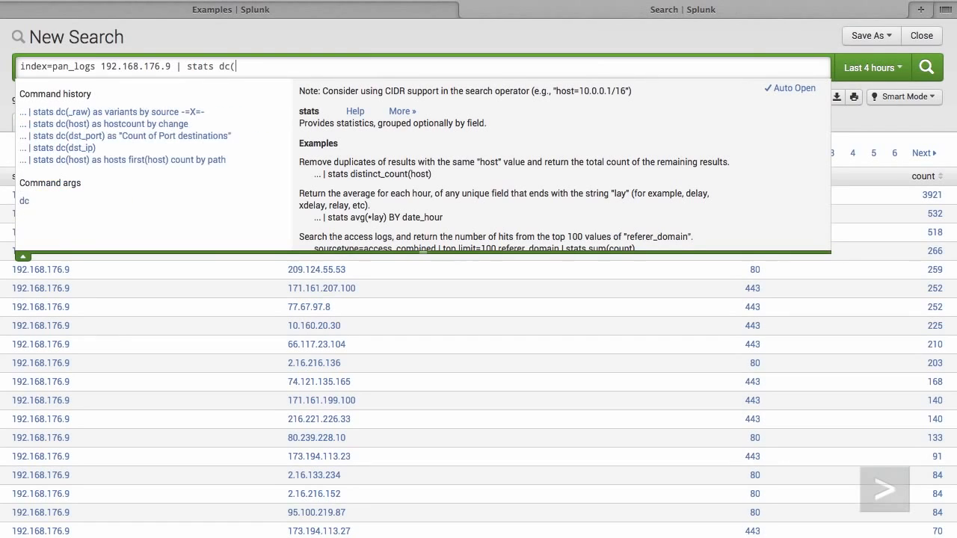
type("dst_ip) as")
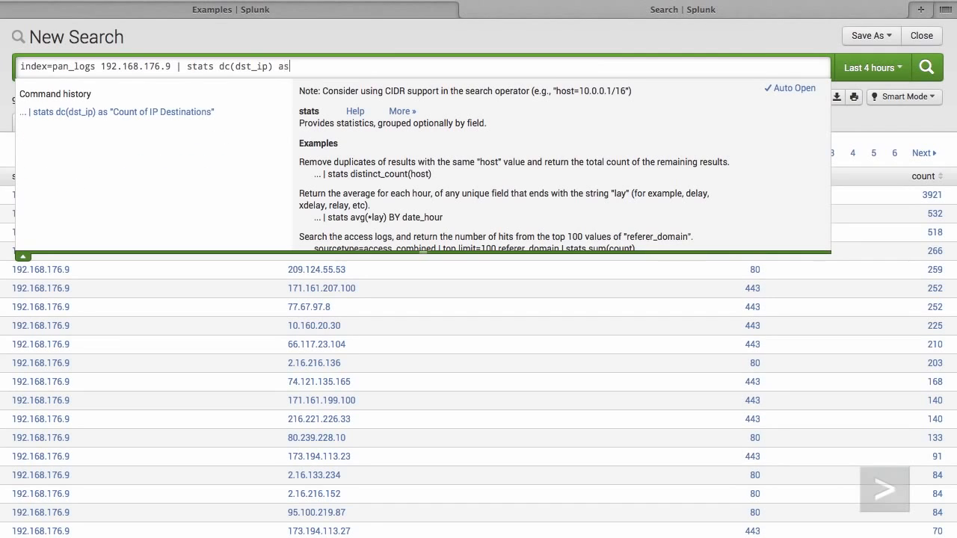
type(" \"Count of IP desti")
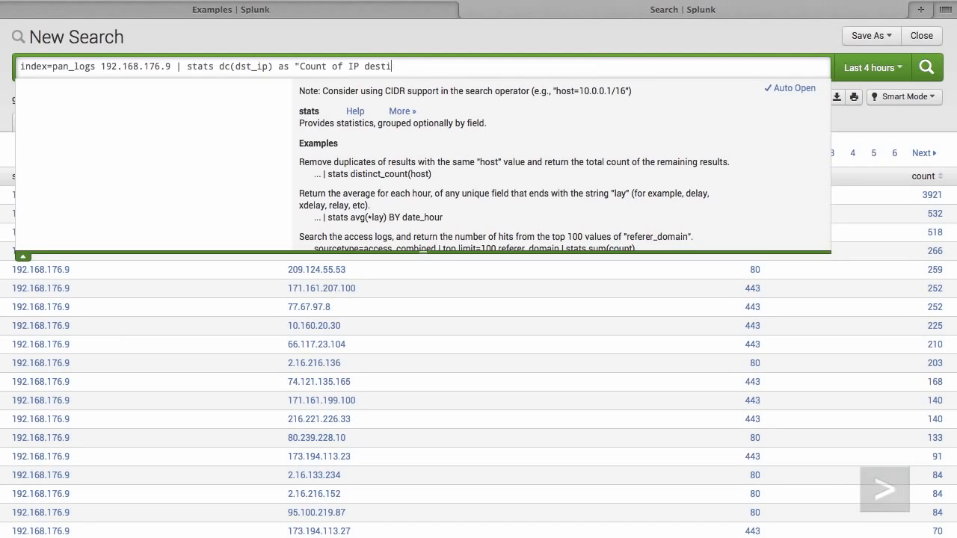
type("nations\"")
key("Return")
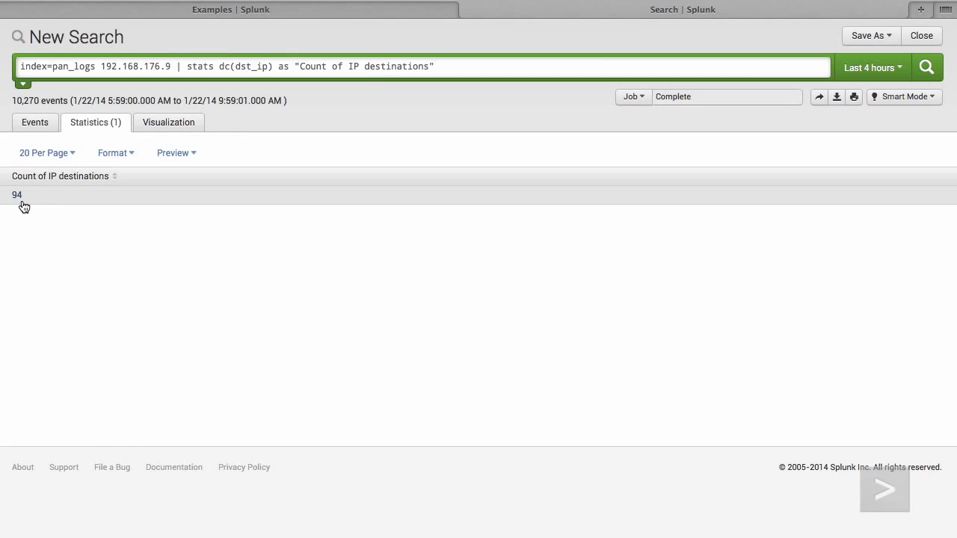
Save the search to the existing My IP Profiler dashboard as a panel titled "Unique Destination IP's" and return to the search.
left_click(866, 38)
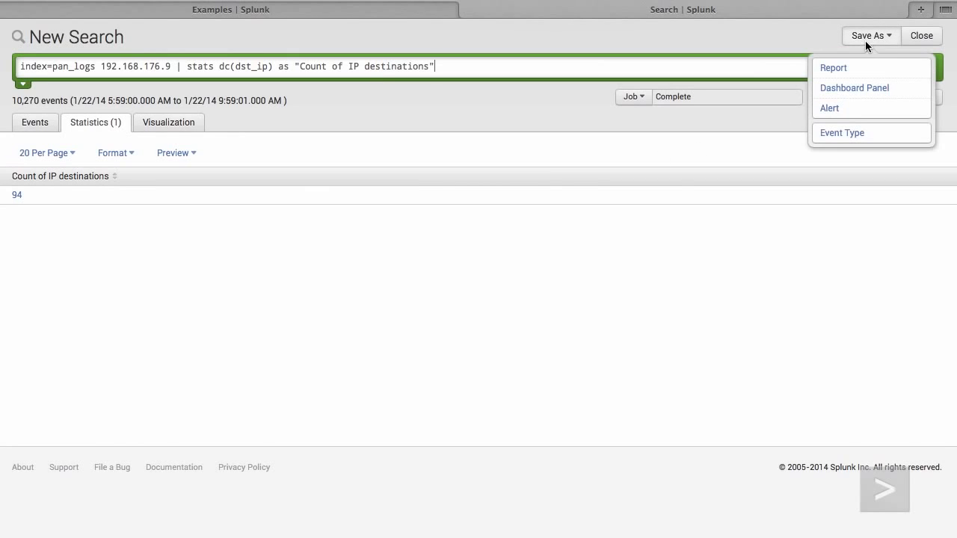
left_click(860, 89)
left_click(578, 112)
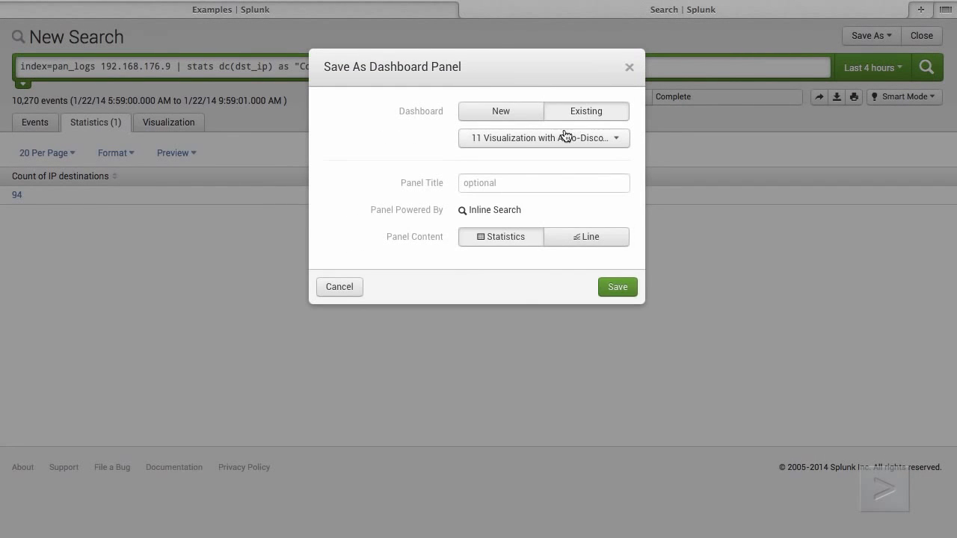
left_click(553, 142)
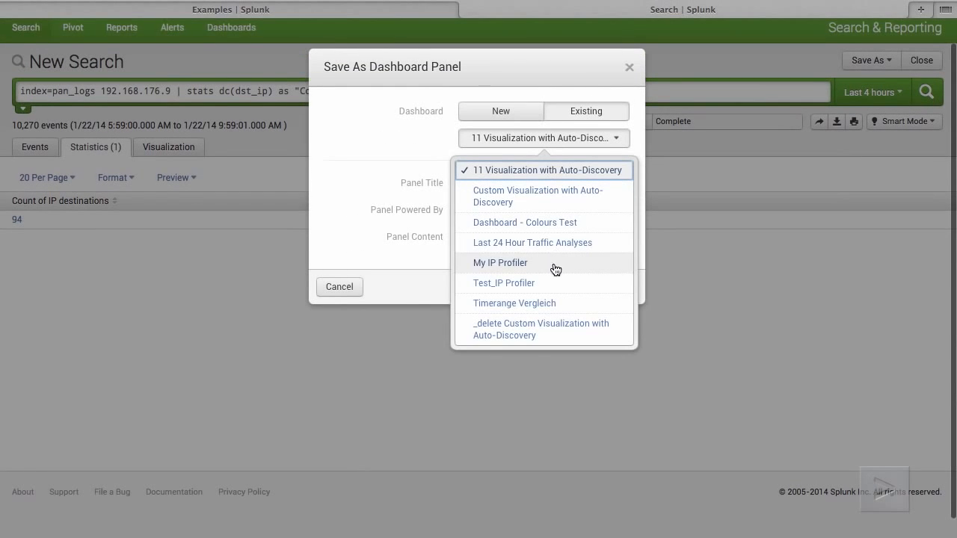
left_click(553, 266)
left_click(505, 184)
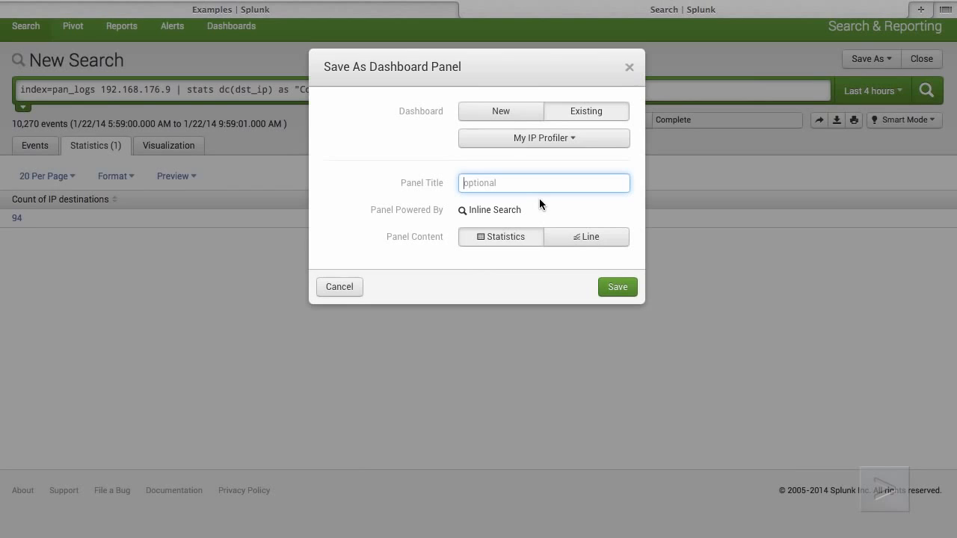
type("Unique Destination IP's")
left_click(615, 289)
left_click(630, 68)
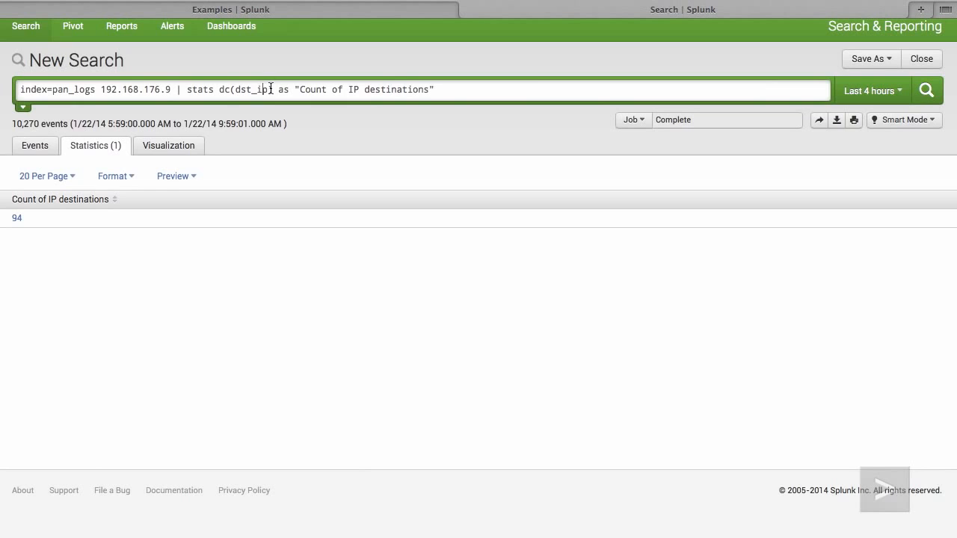
Change the statistics clause to dc(dst_port) as "Count of IP port" and rerun the search.
left_click_drag(269, 89, 256, 89)
type("port")
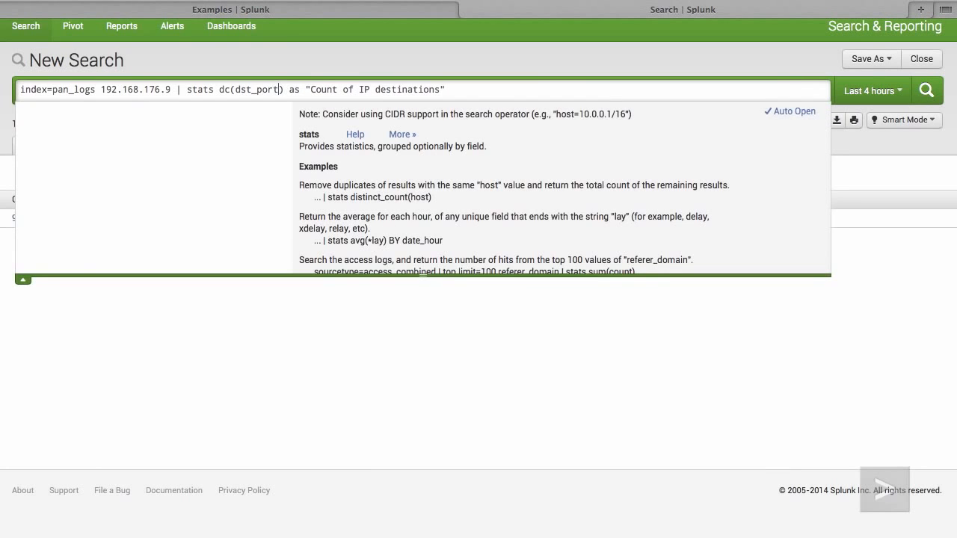
left_click_drag(440, 89, 377, 90)
type("port")
key("Return")
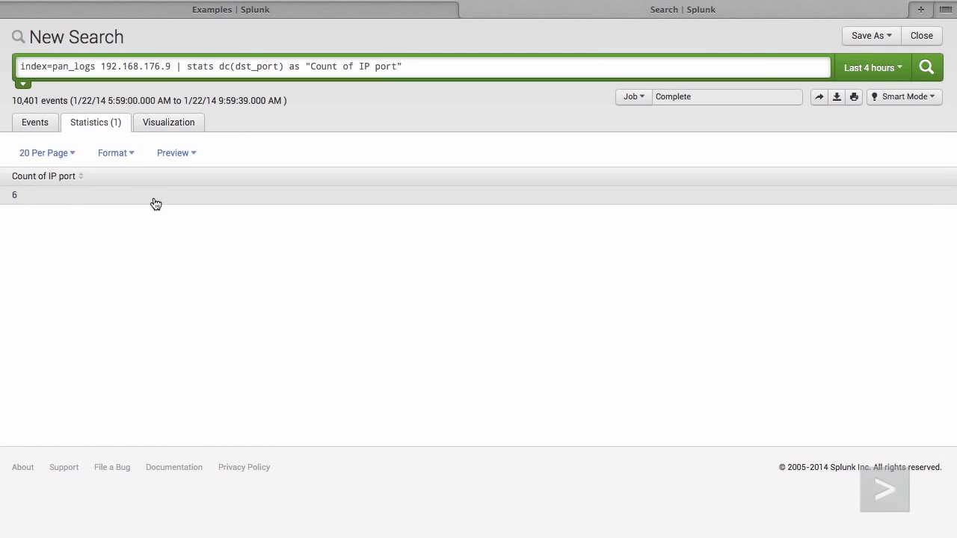
Set up saving the port count as a dashboard panel in the existing My IP Profiler dashboard.
left_click(885, 37)
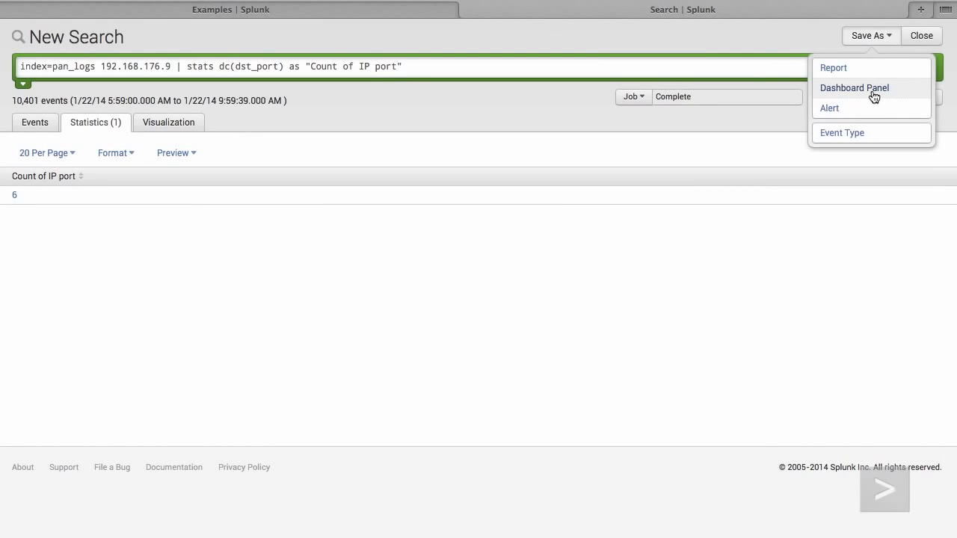
left_click(872, 91)
left_click(574, 111)
left_click(573, 138)
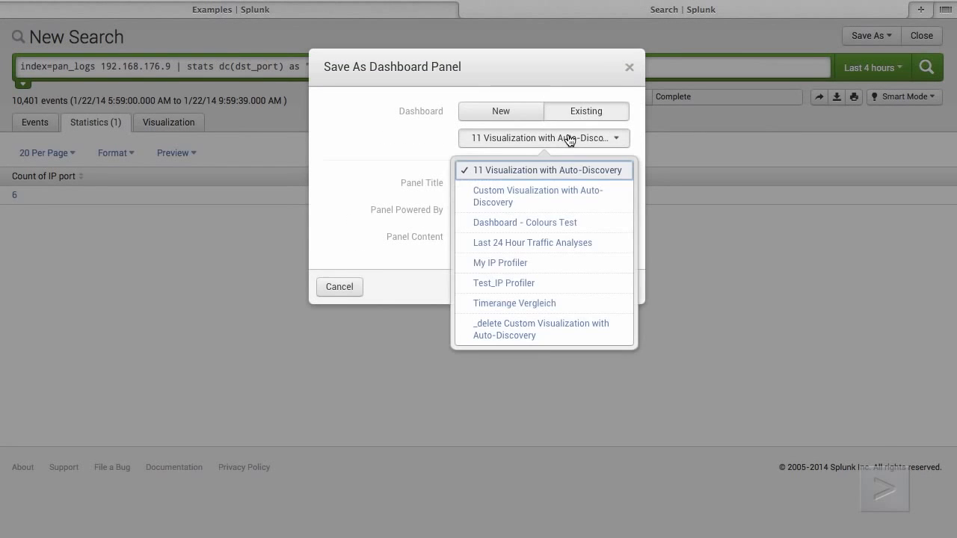
left_click(560, 266)
Title the port count panel "Unique destination Ports", save it, and return to the search.
left_click(535, 176)
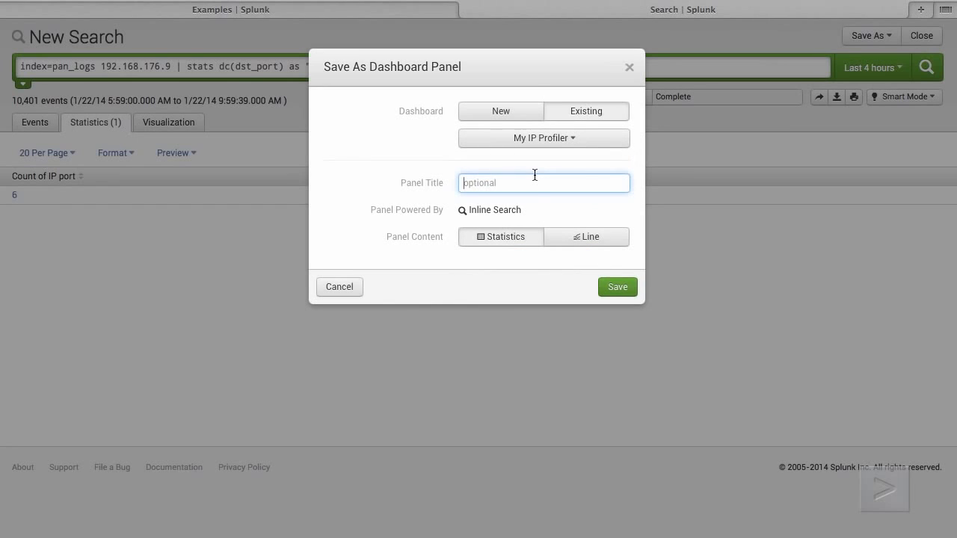
type("Unique ds")
key("BackSpace")
key("BackSpace")
type("De")
key("BackSpace")
key("BackSpace")
type("destination Ports")
left_click(618, 288)
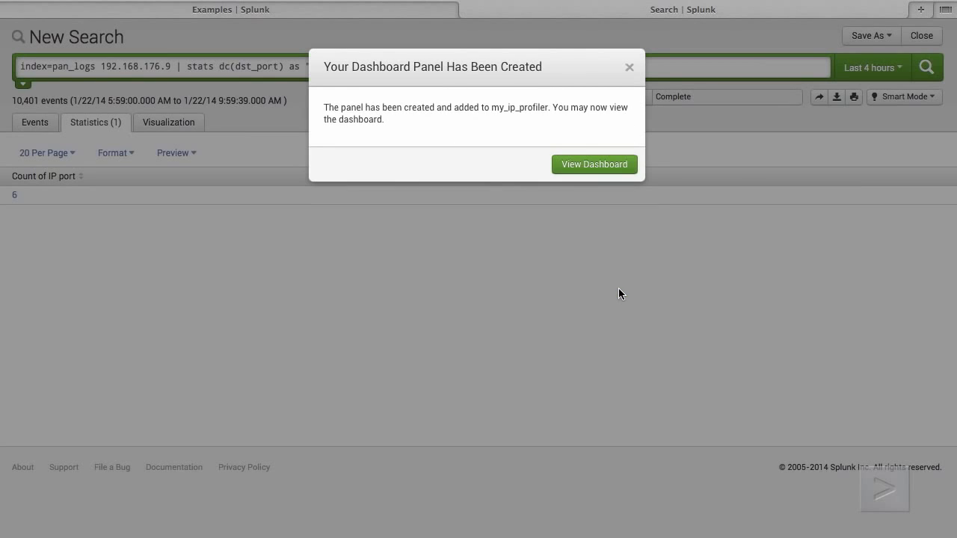
left_click(627, 68)
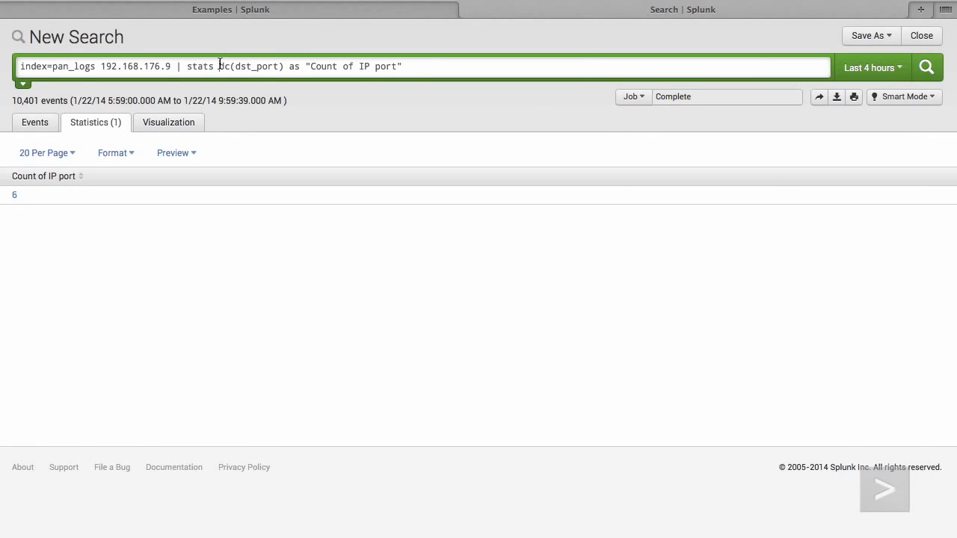
Replace the stats clause with "timechart count by dst_port", run the search, and display the results as a chart.
left_click_drag(188, 66, 234, 64)
type("timechart ")
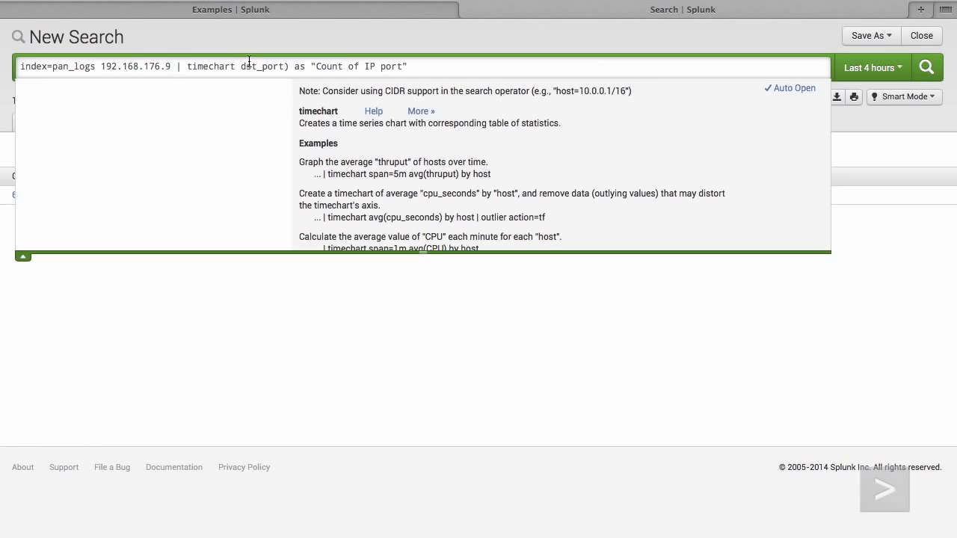
type("count ")
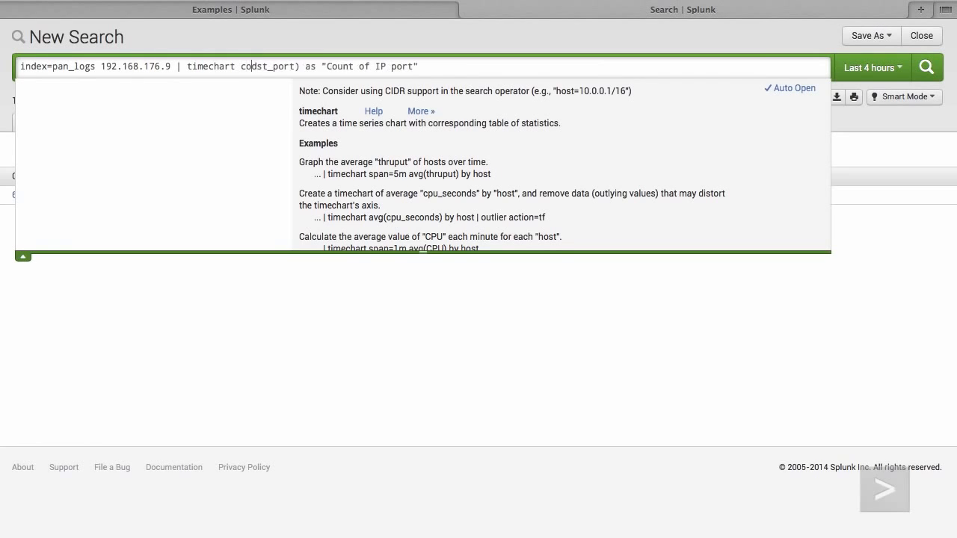
type("by")
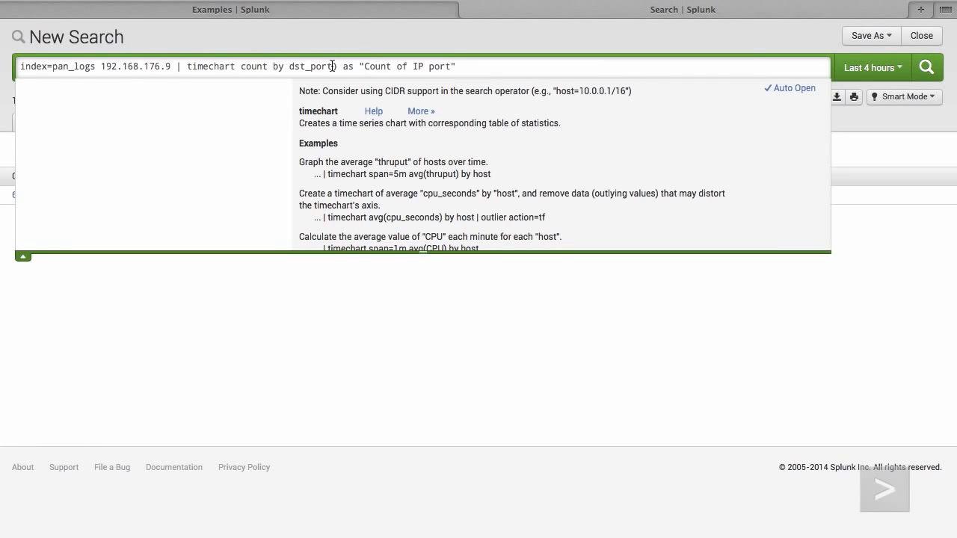
left_click_drag(332, 66, 485, 68)
key("BackSpace")
key("Return")
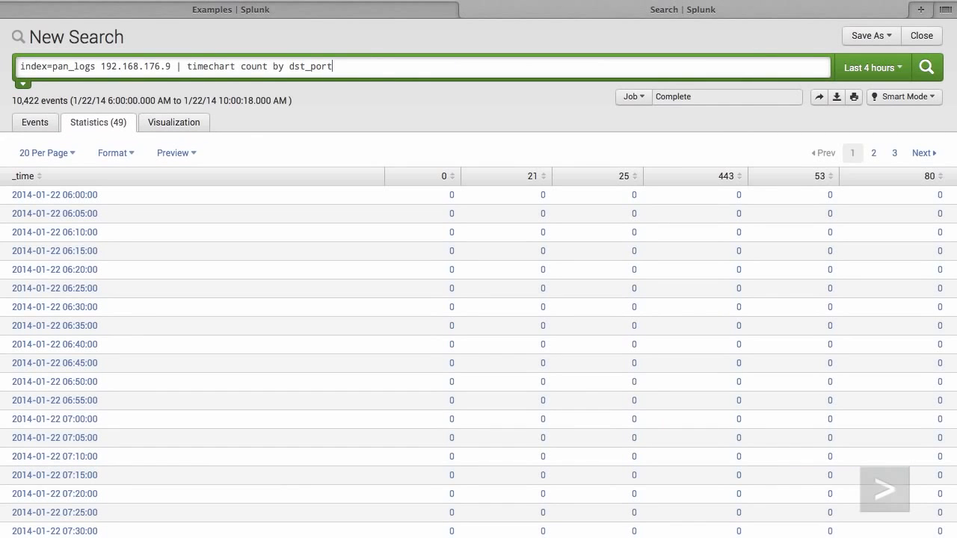
left_click(187, 123)
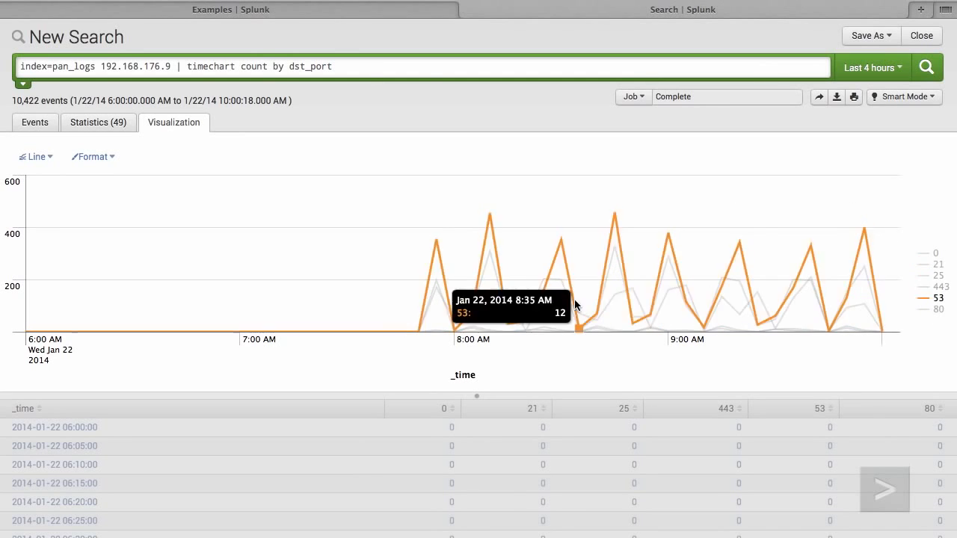
Save the port line chart to the existing My IP Profiler dashboard as panel "Timechart - Ports used", and return to the search.
left_click(866, 37)
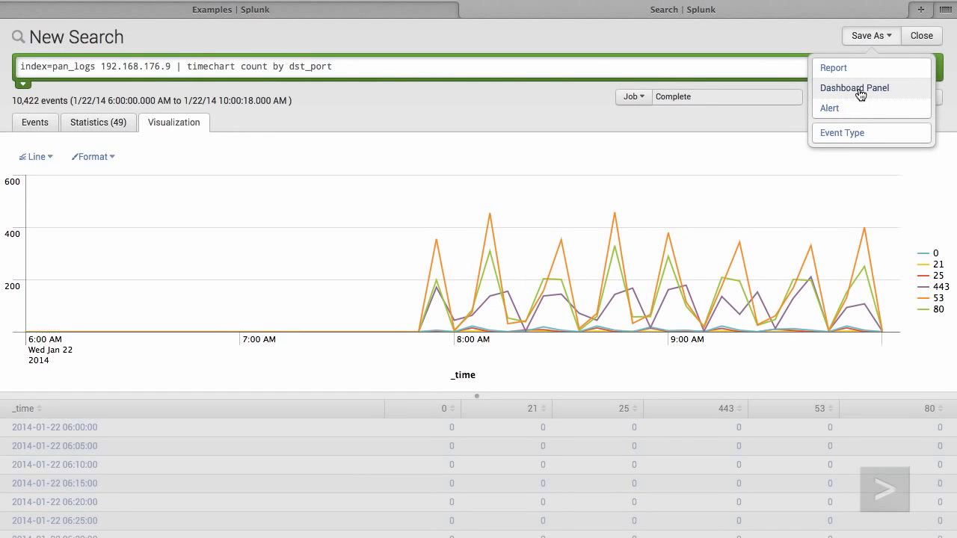
left_click(855, 88)
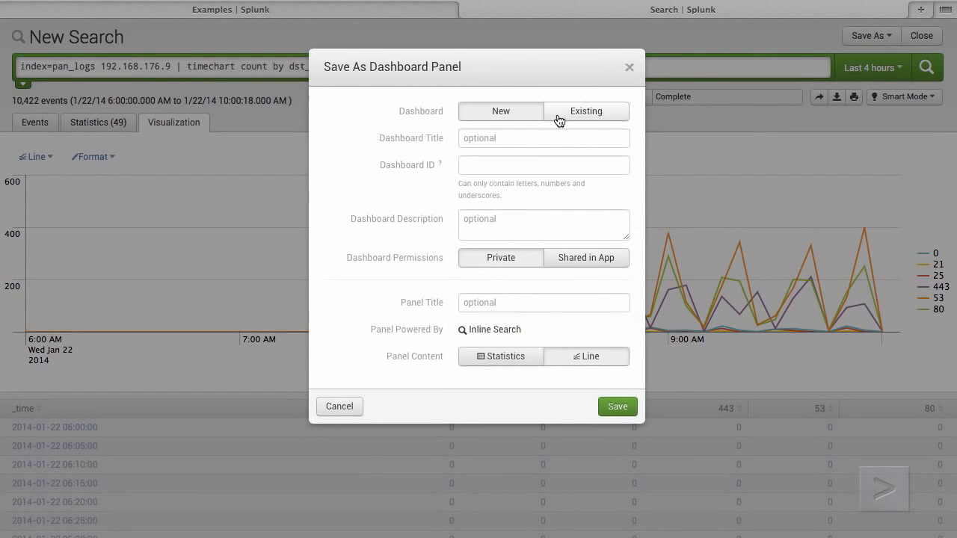
left_click(566, 116)
left_click(524, 141)
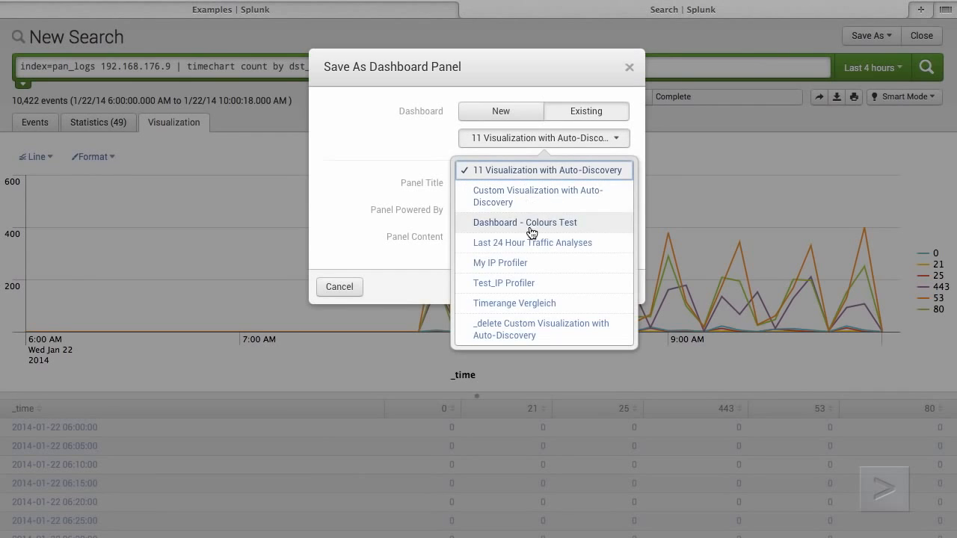
left_click(529, 271)
left_click(530, 184)
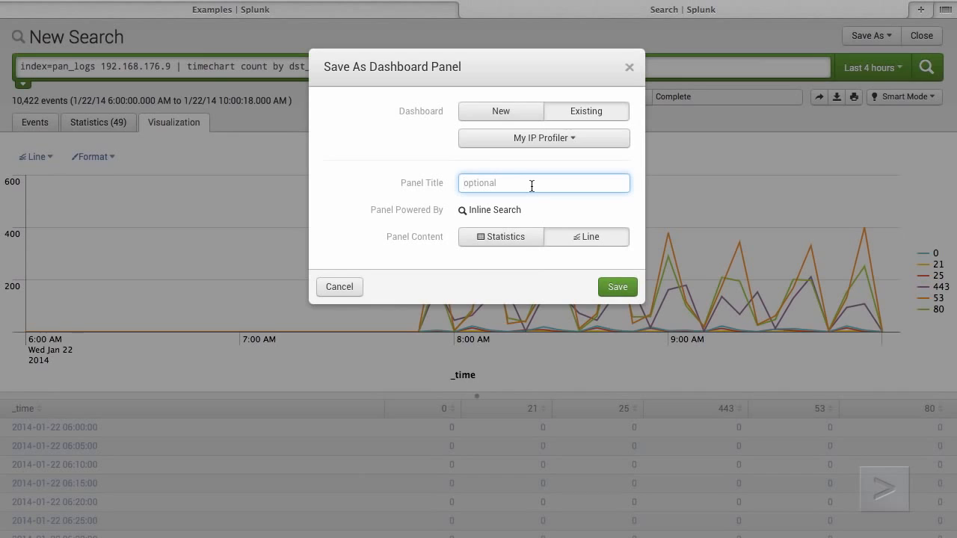
type("Timechart - Ports used")
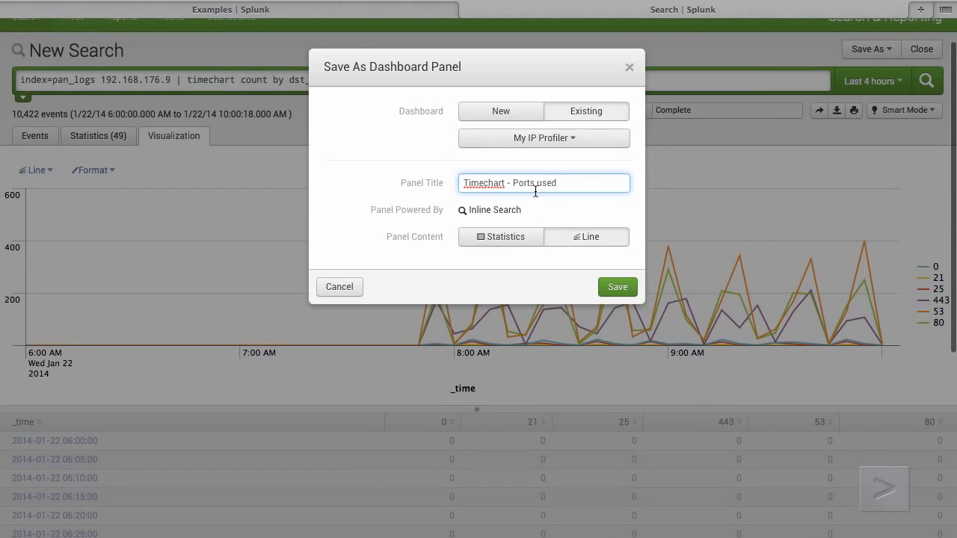
left_click(624, 287)
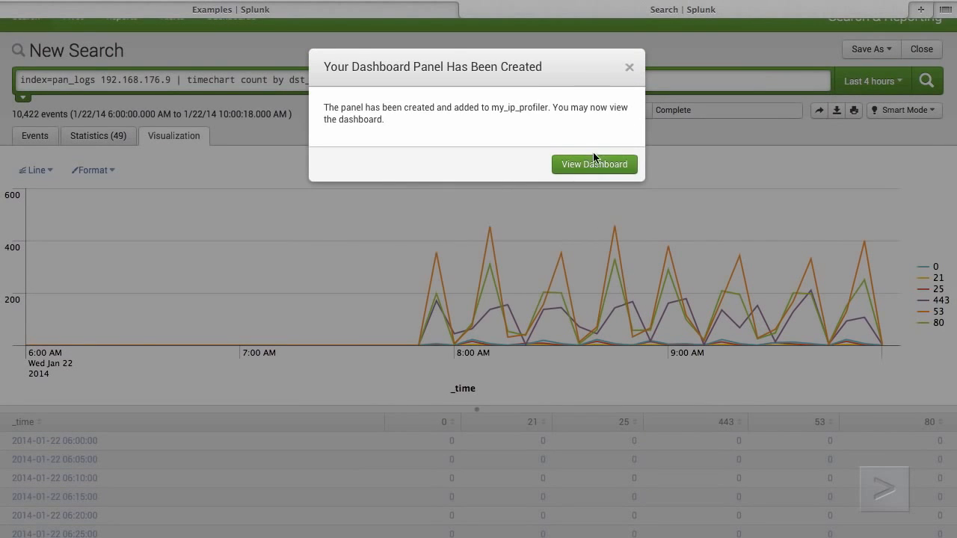
left_click(629, 67)
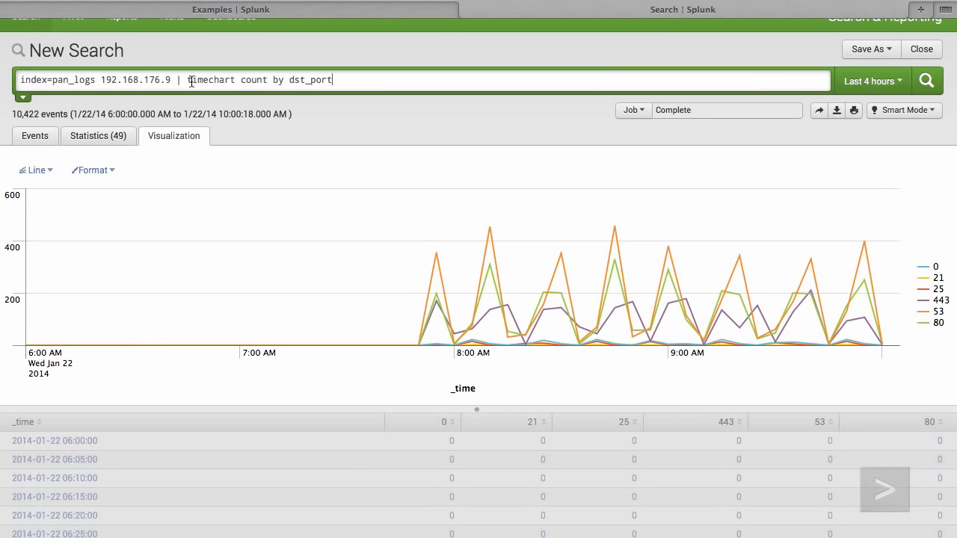
Replace the timechart clause with stats sum(bytes_received) as "Bytes_R", run the search, and show the result as a statistics table.
left_click_drag(189, 81, 329, 82)
type("stats")
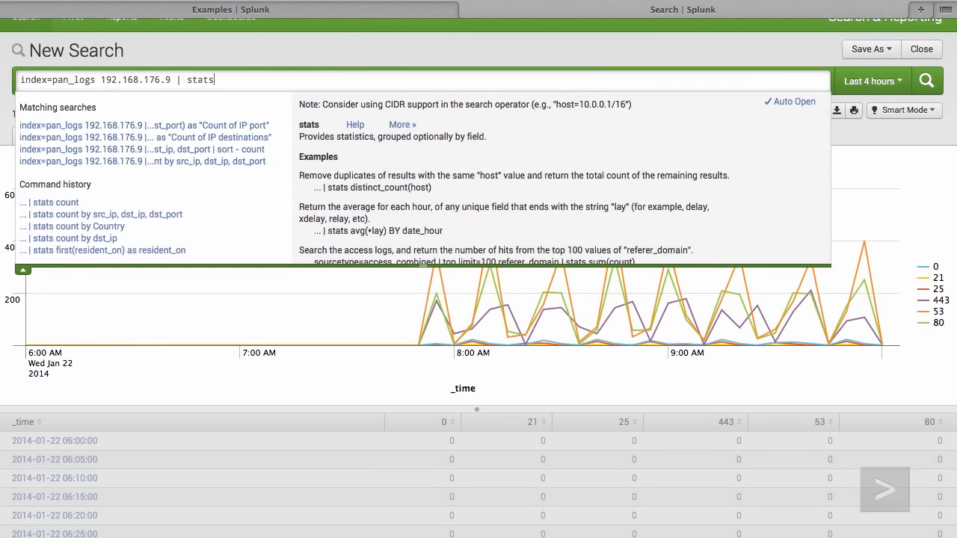
type(" sum(")
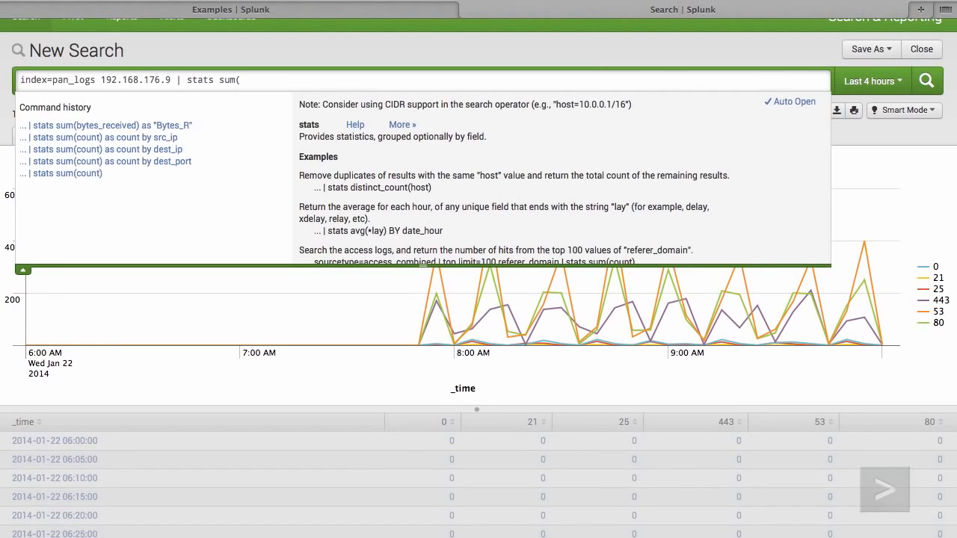
key("Down")
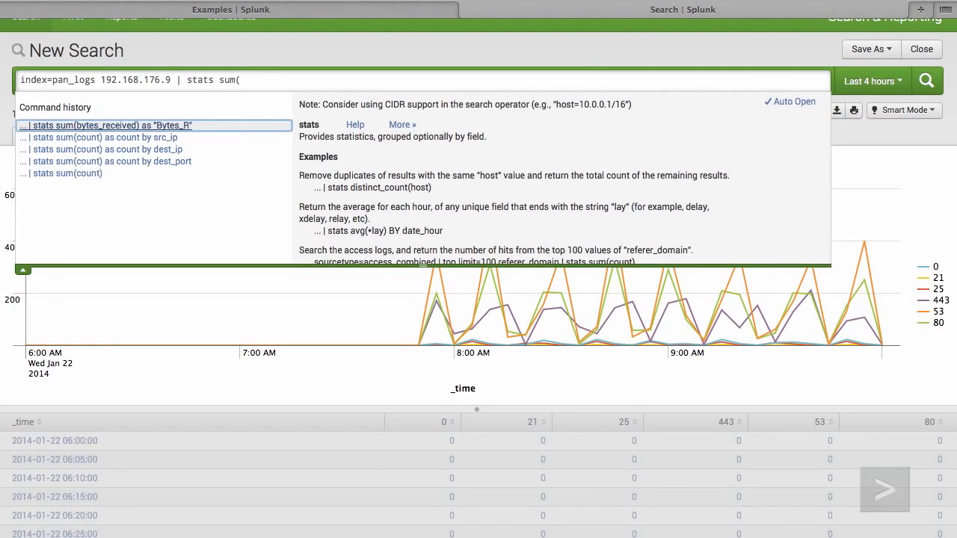
key("Return")
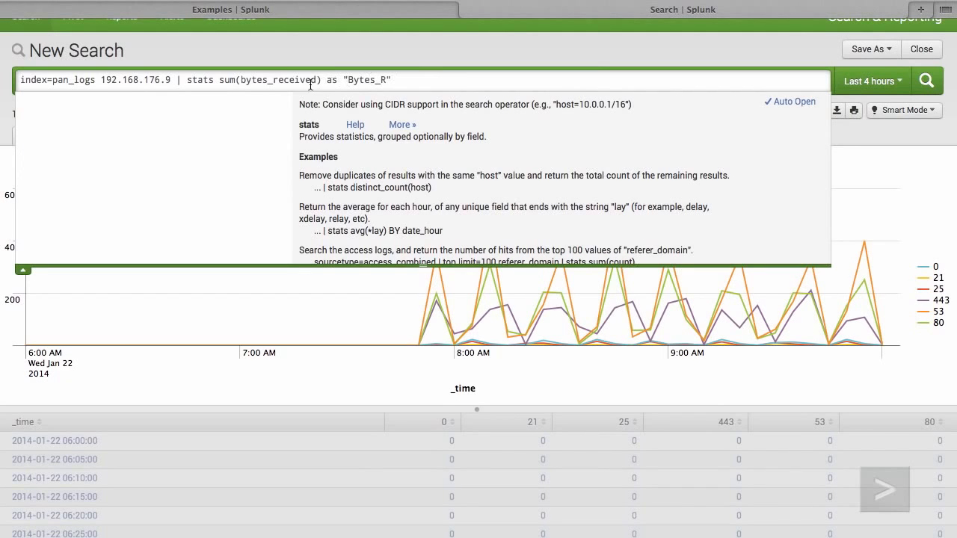
key("BackSpace")
key("Return")
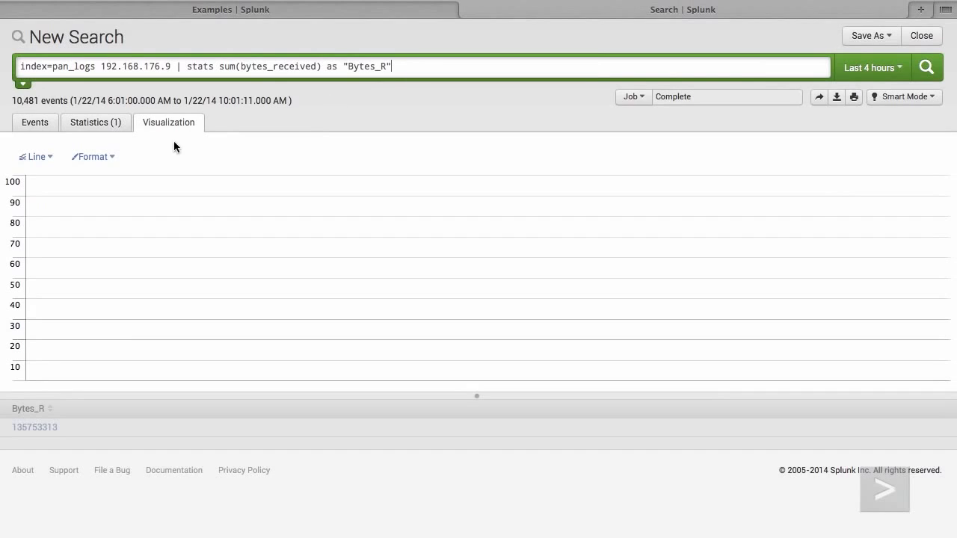
left_click(91, 133)
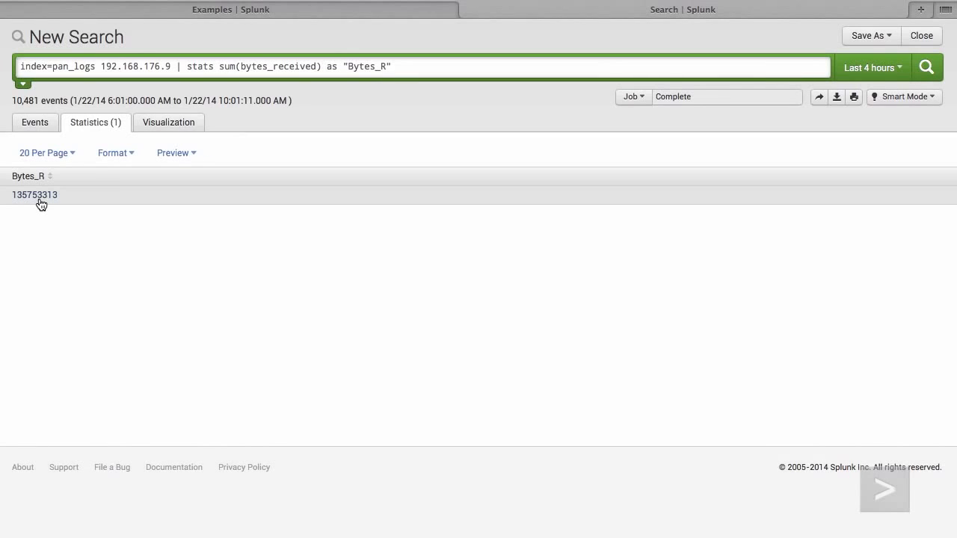
Append "| eval Bytes_R = round(Bytes_R/1024/1024,2)" to convert the received bytes to megabytes, and rerun the search.
left_click(462, 70)
type("| ")
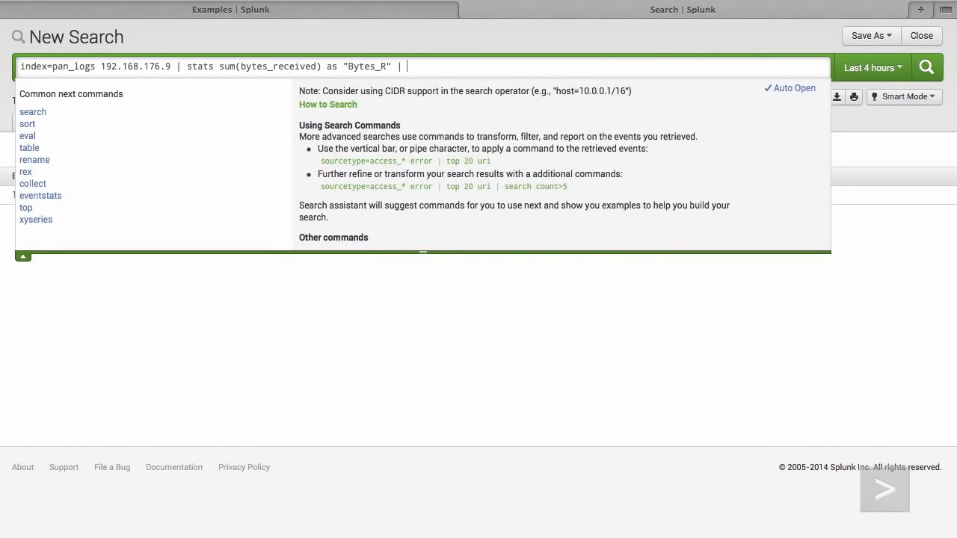
type("eval Bytes")
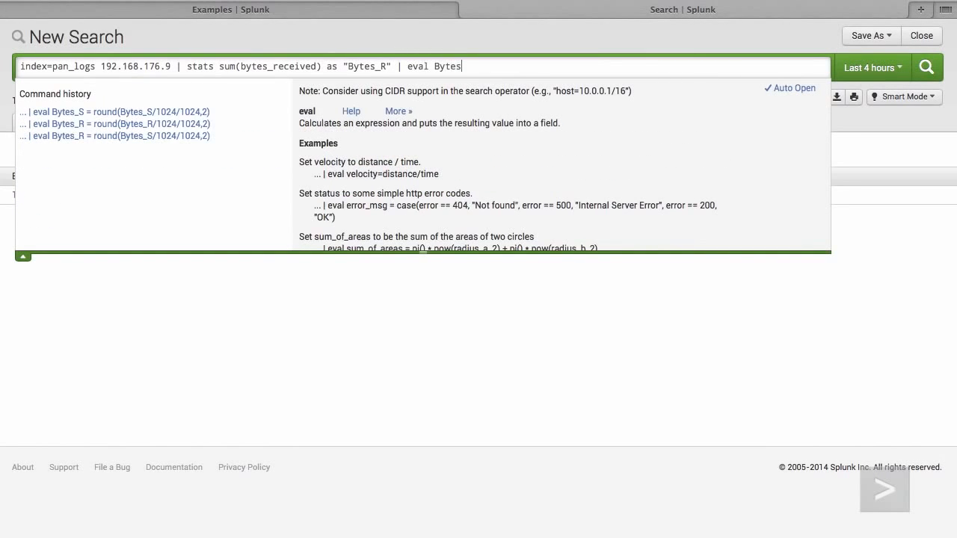
type("_r")
key("BackSpace")
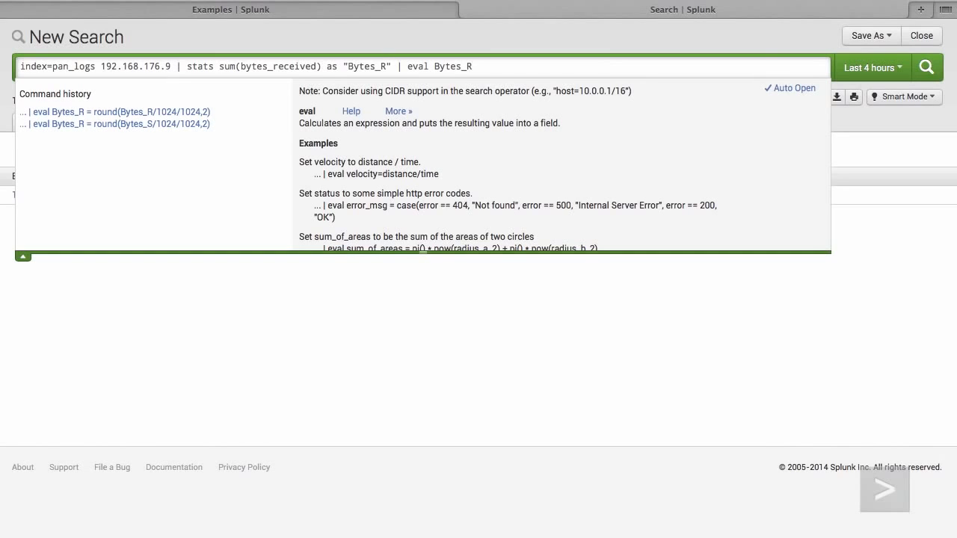
type("R =")
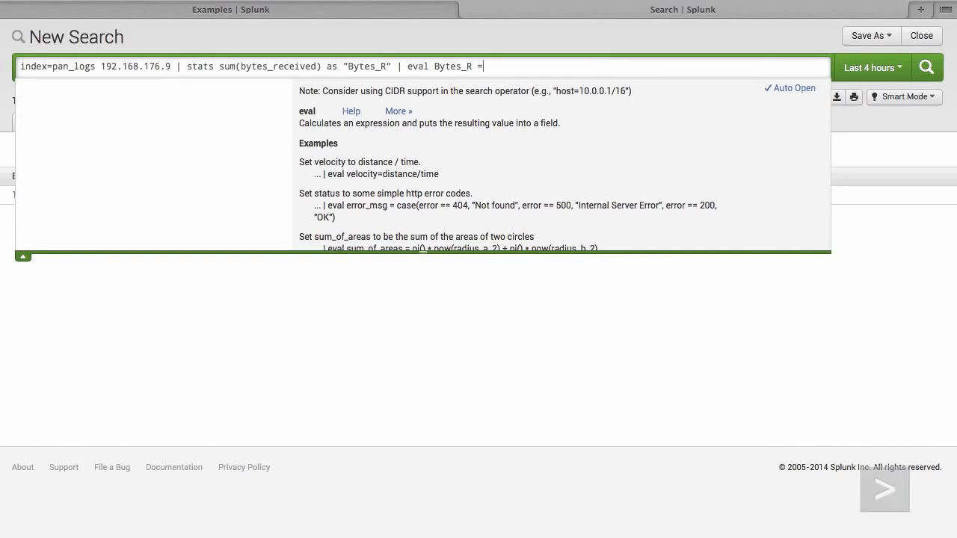
type(" round(")
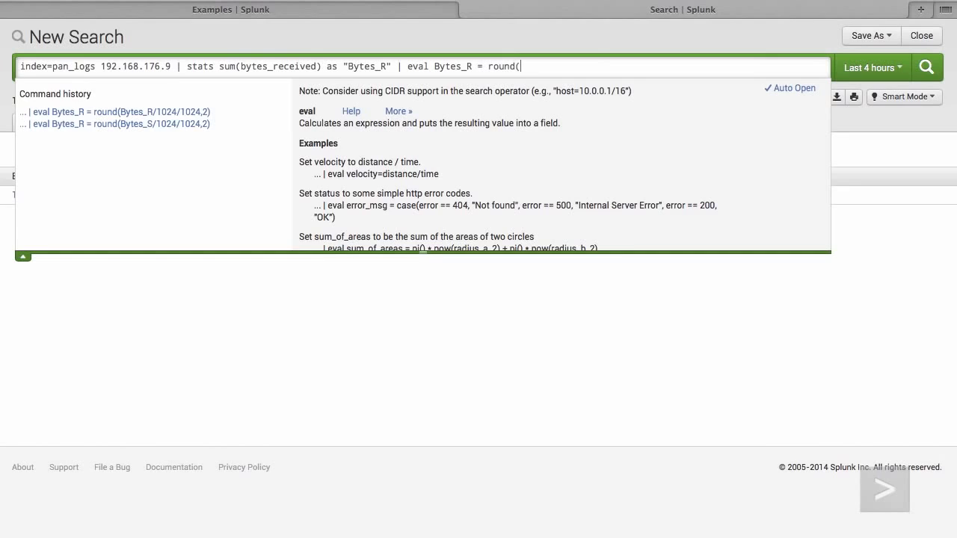
type("Bytes_R")
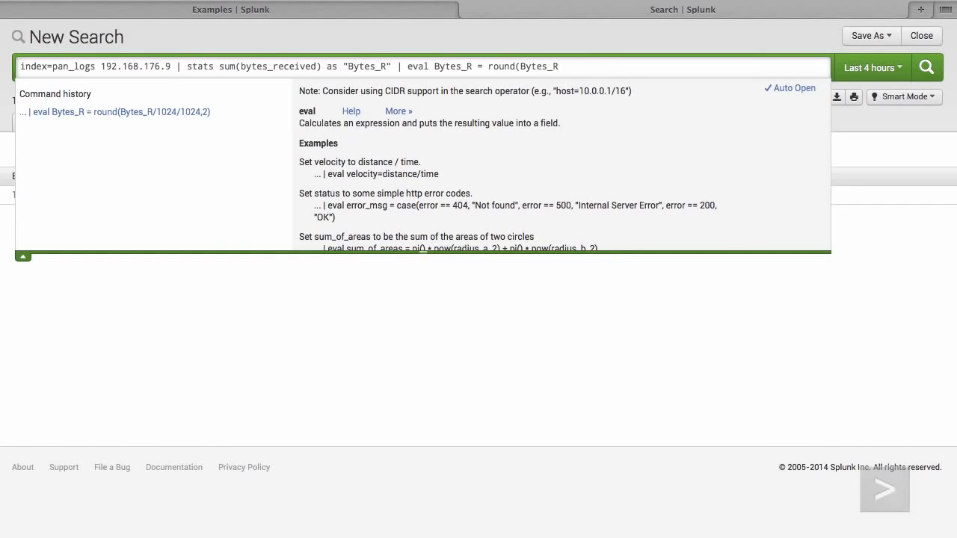
type(",")
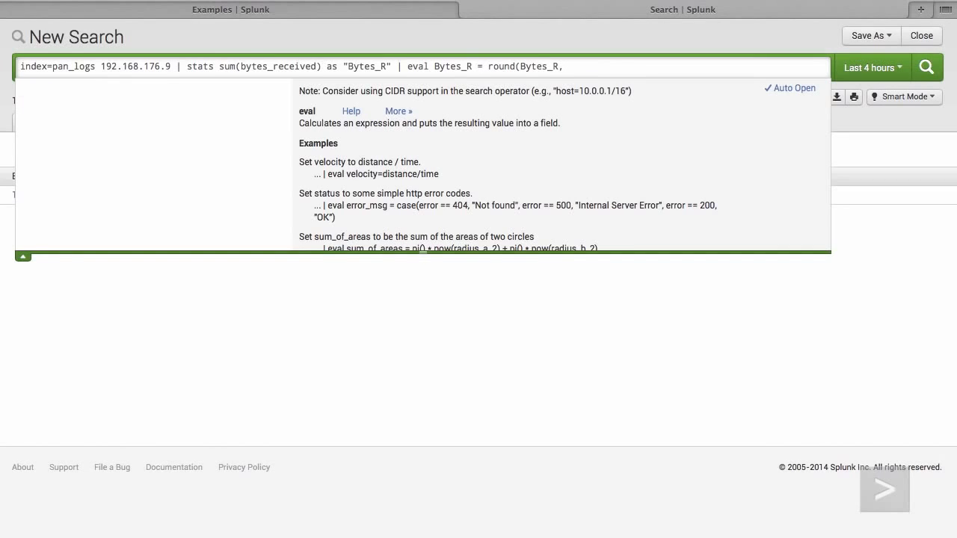
type("2)/1024/1024")
key("Return")
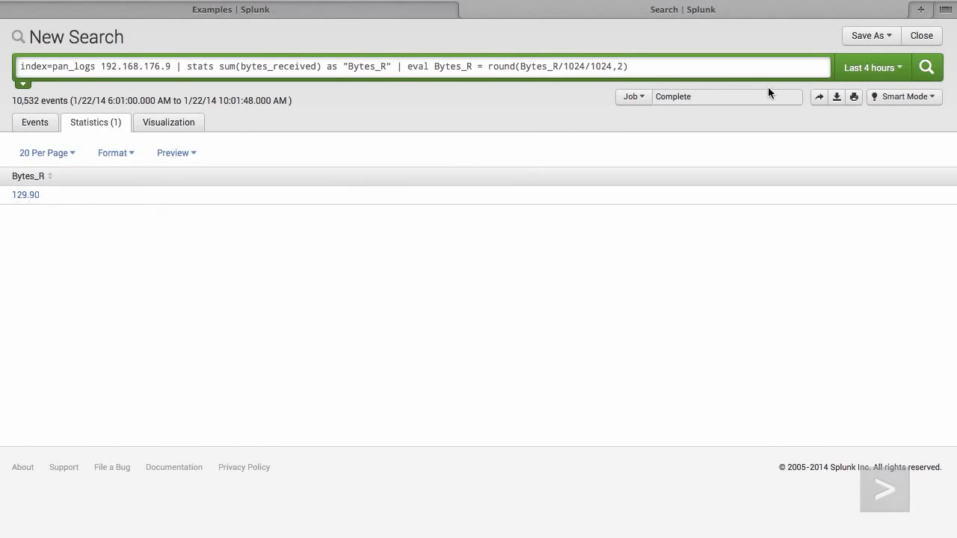
Save the received-data statistic to the existing My IP Profiler dashboard as panel "MB Received", and return to the search.
left_click(863, 36)
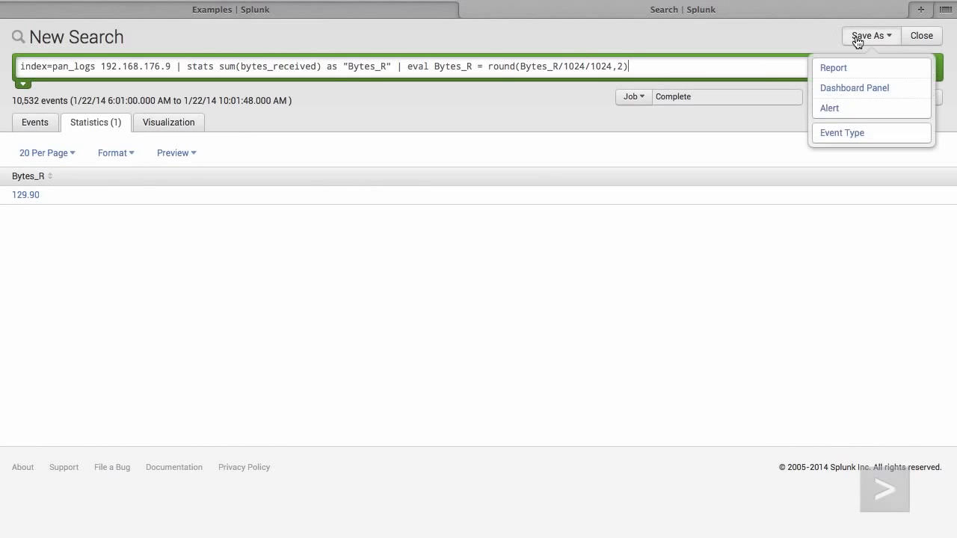
left_click(856, 88)
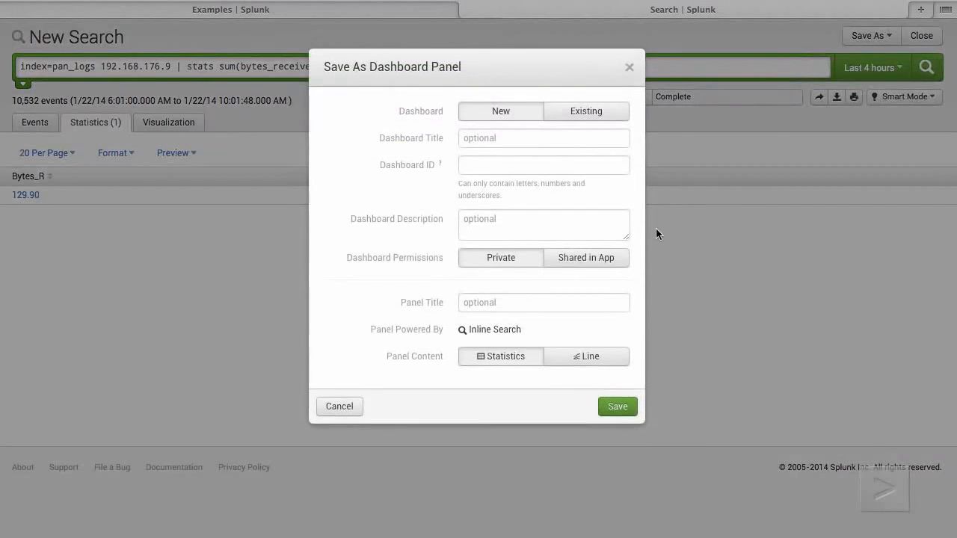
left_click(557, 111)
left_click(518, 141)
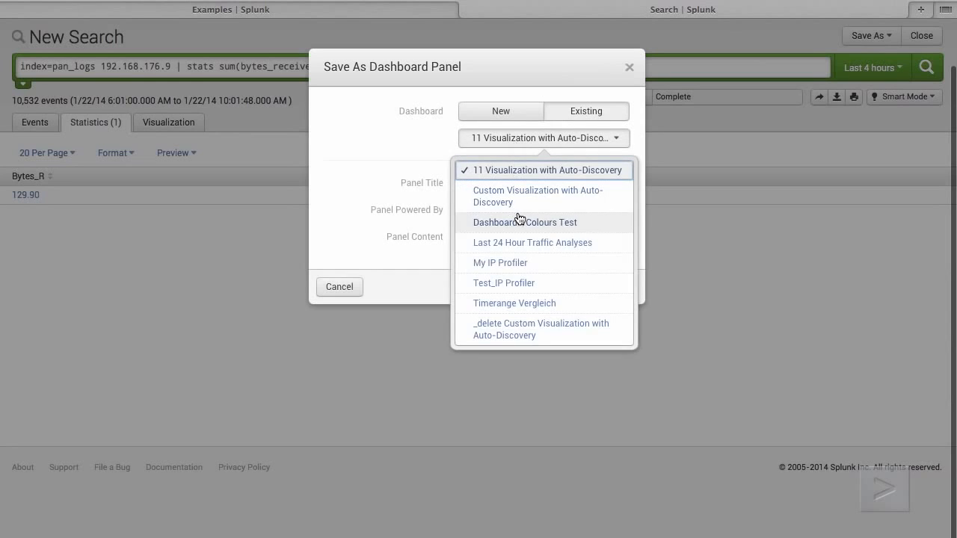
left_click(523, 263)
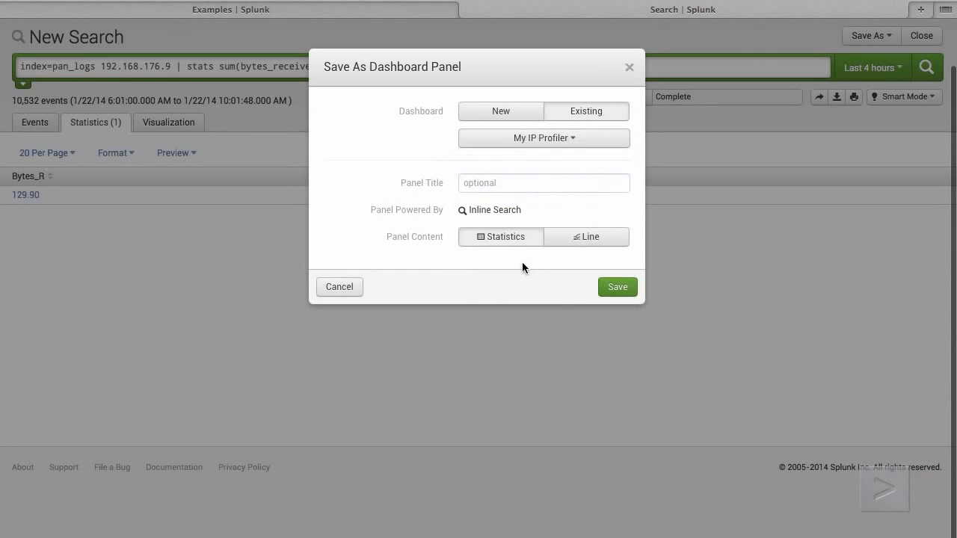
left_click(501, 183)
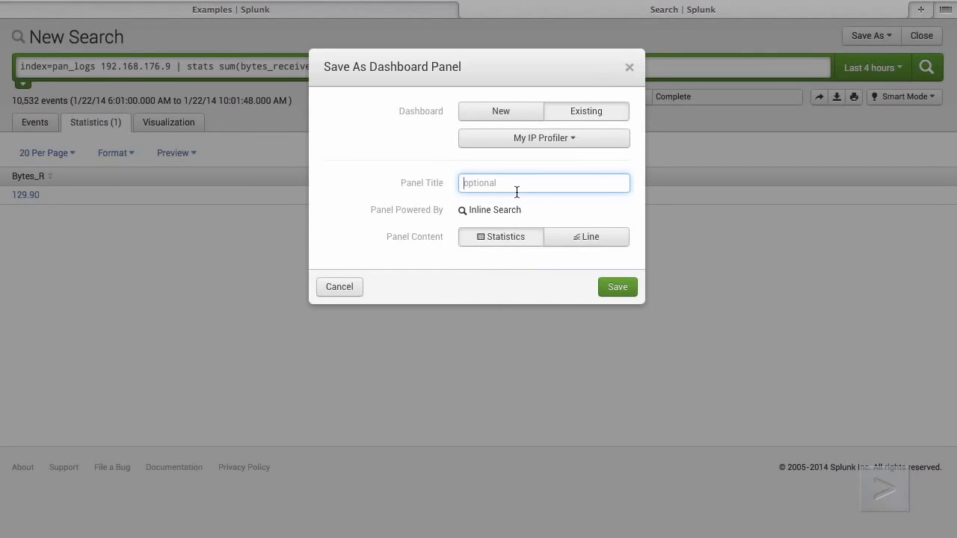
type("MB Received")
left_click(624, 287)
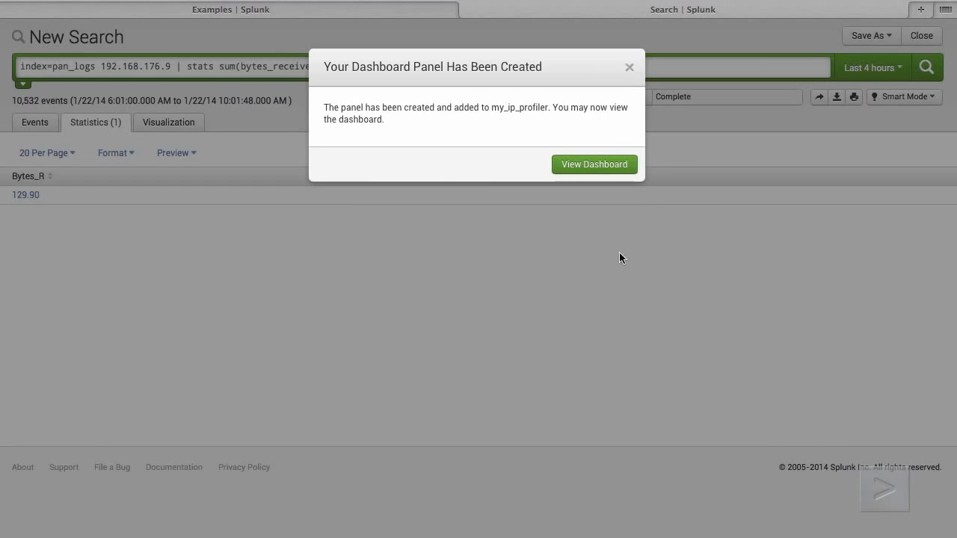
left_click(629, 66)
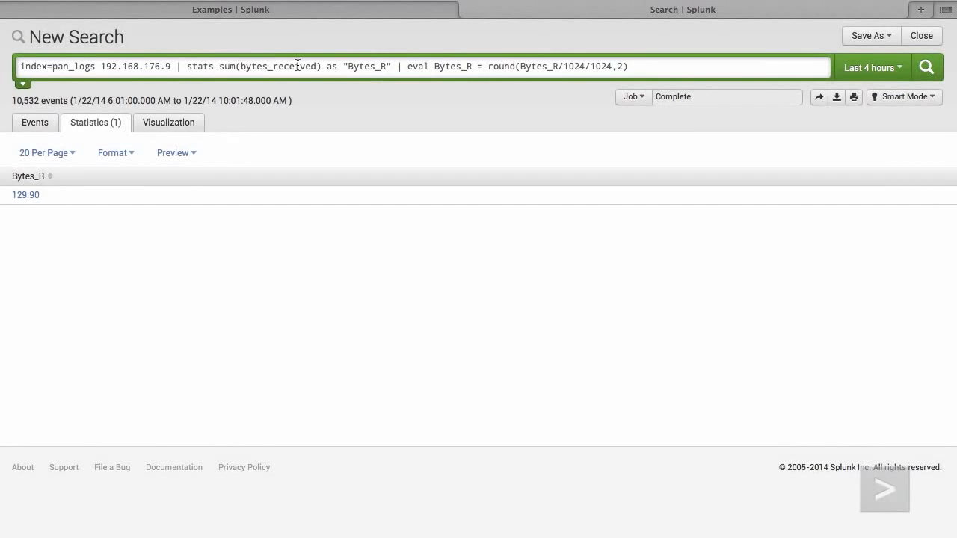
Change the summed field to bytes_sent and every Bytes_R to Bytes_S in the query, and rerun the search.
double_click(297, 66)
left_click_drag(318, 66, 273, 65)
type("sent")
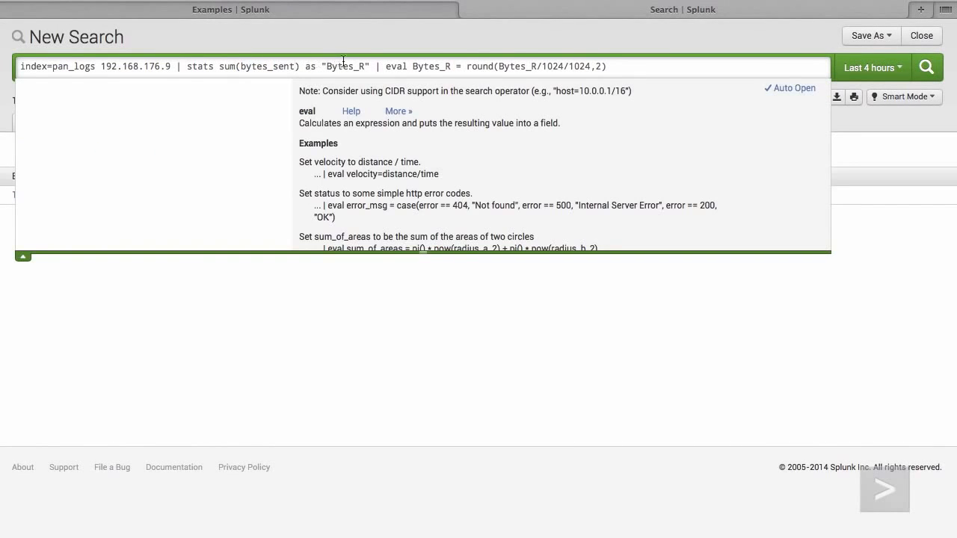
left_click_drag(367, 66, 360, 66)
type("S")
left_click_drag(450, 66, 445, 66)
type("S")
left_click_drag(537, 66, 532, 65)
type("S")
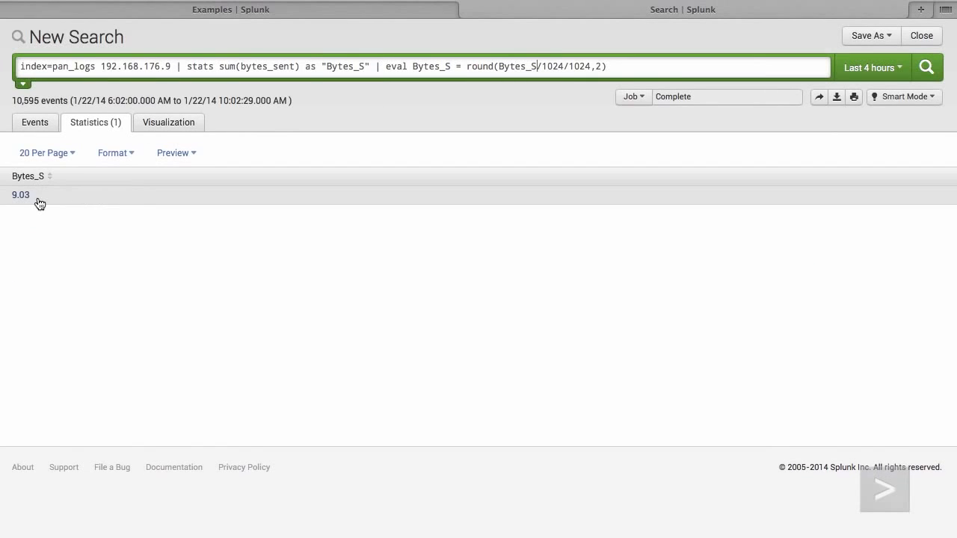
Save the sent-data statistic to the existing My IP Profiler dashboard as a panel titled "MB Sent".
left_click(870, 39)
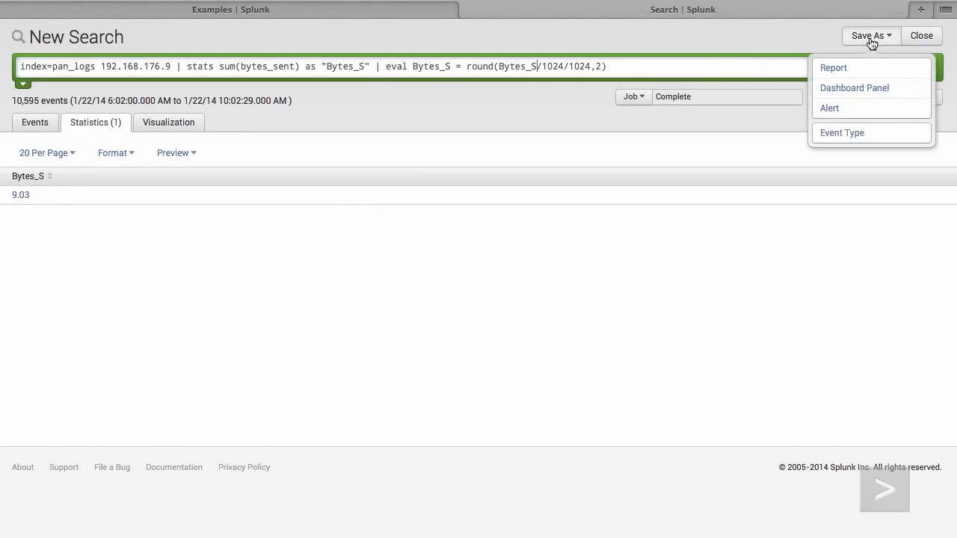
left_click(854, 88)
left_click(579, 111)
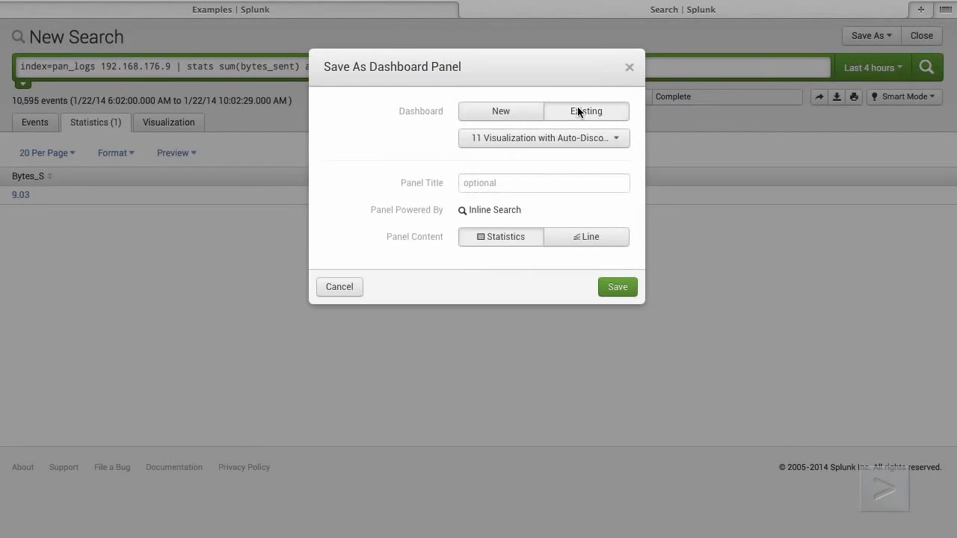
left_click(533, 142)
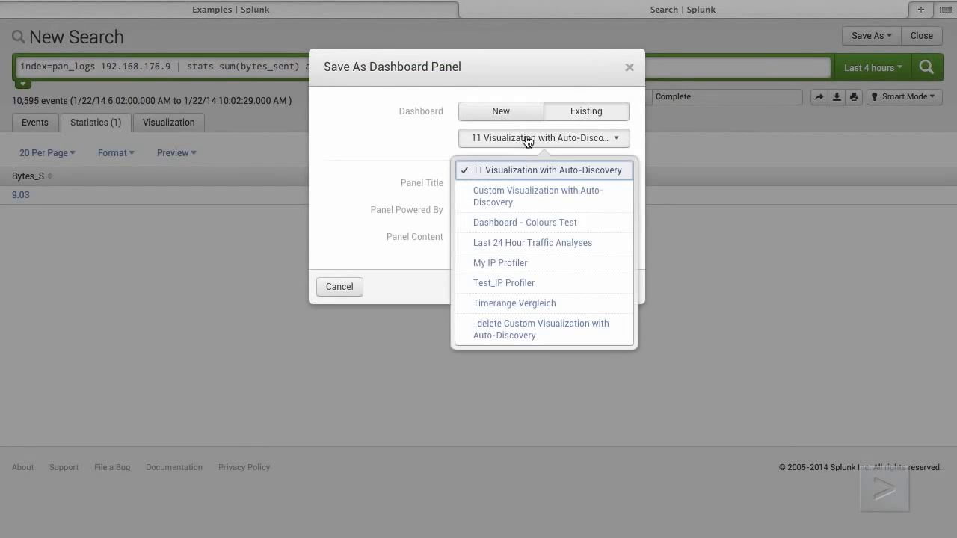
left_click(532, 263)
left_click(503, 178)
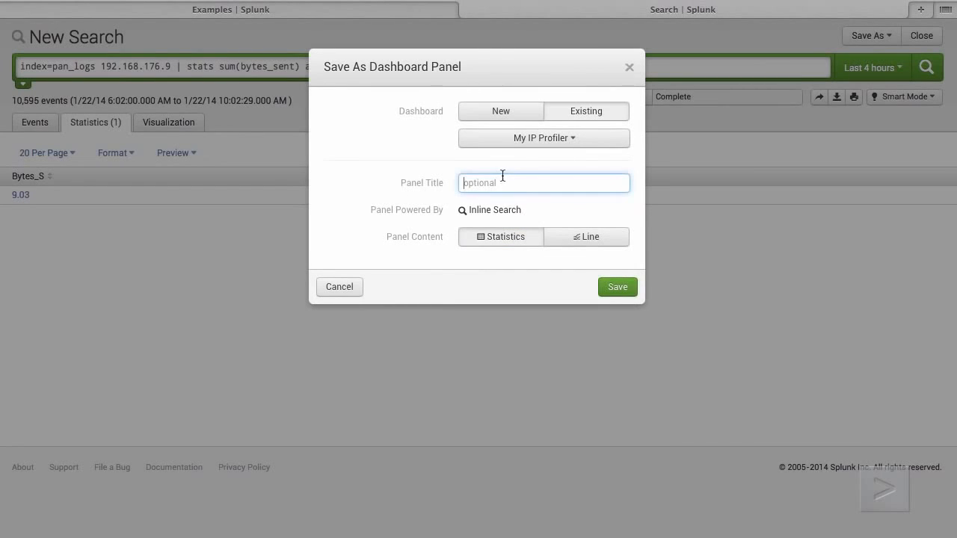
type("MB Sent")
left_click(630, 290)
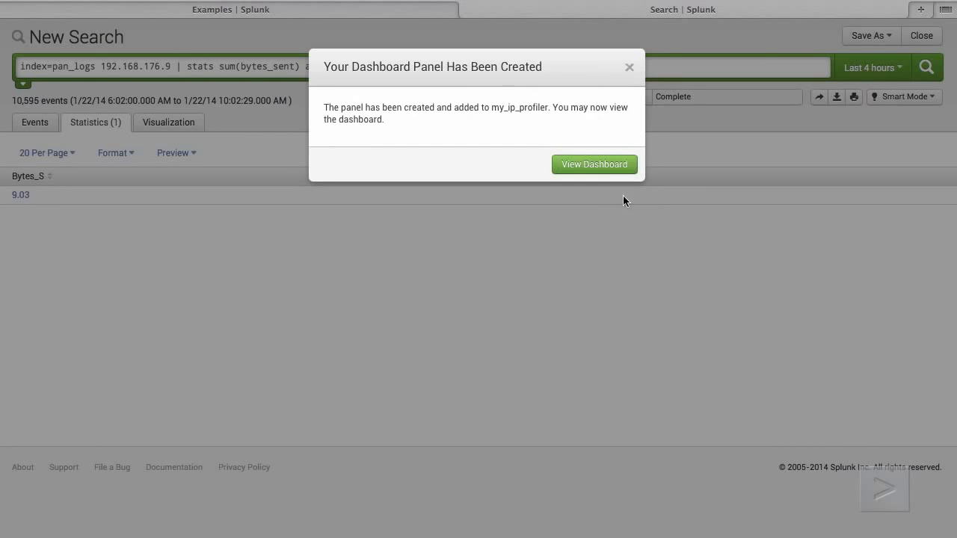
Replace the query with a timechart summing bytes_received as "Bytes_R" and bytes_sent as "Bytes_S", both converted to MB with two decimals, and visualize the results.
left_click(628, 67)
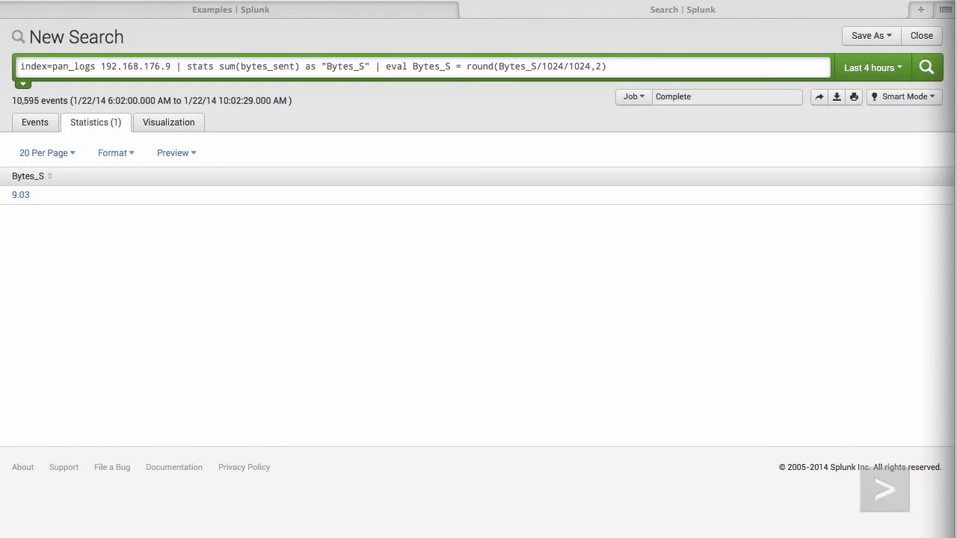
left_click(576, 70)
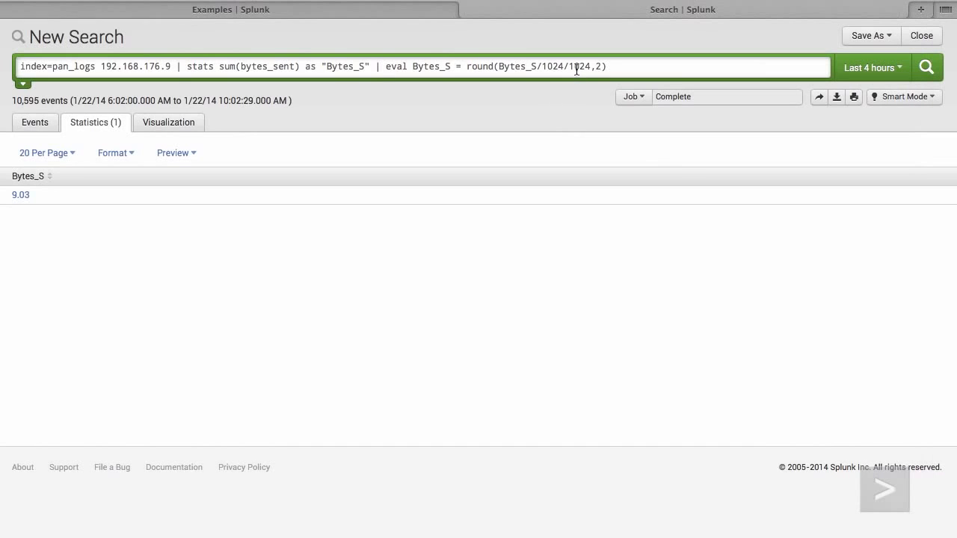
key("ctrl+a")
key("ctrl+v")
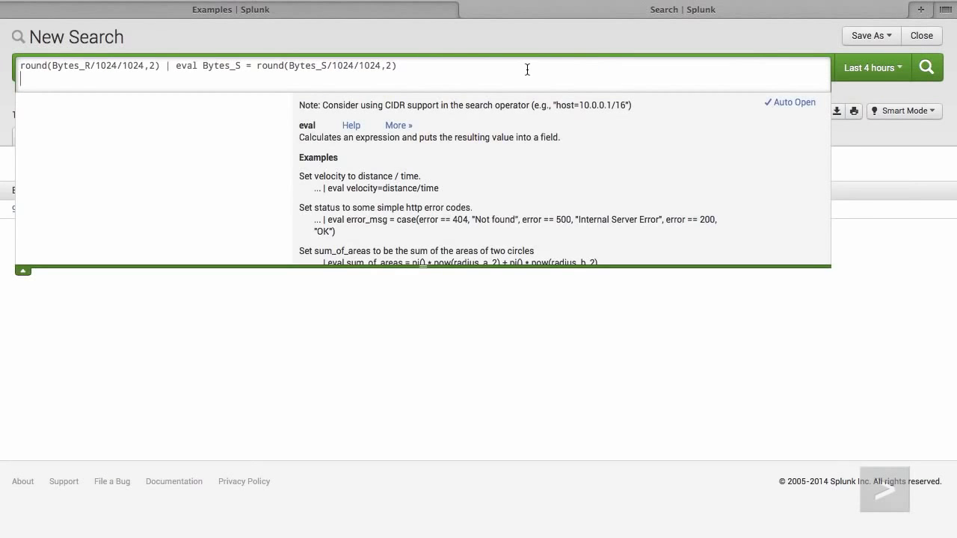
key("BackSpace")
left_click(503, 47)
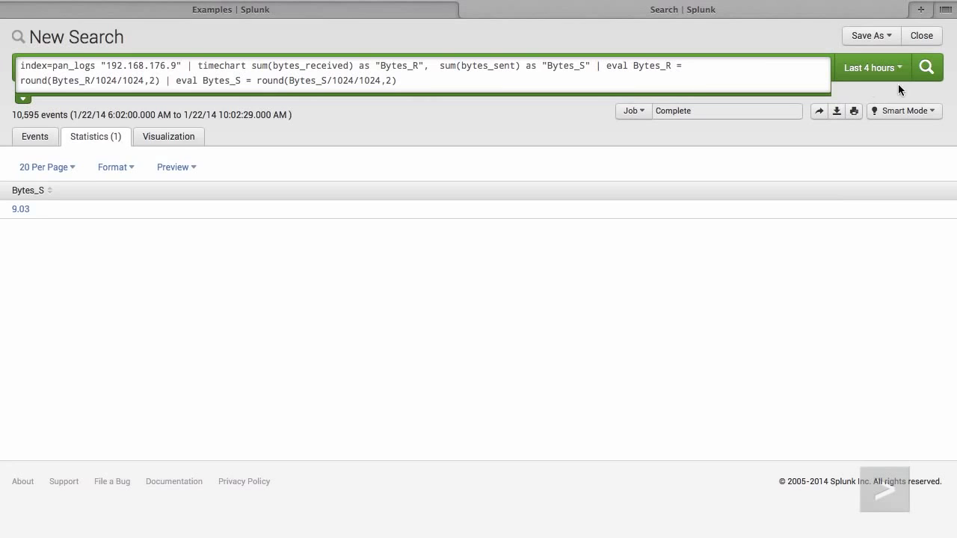
left_click(925, 67)
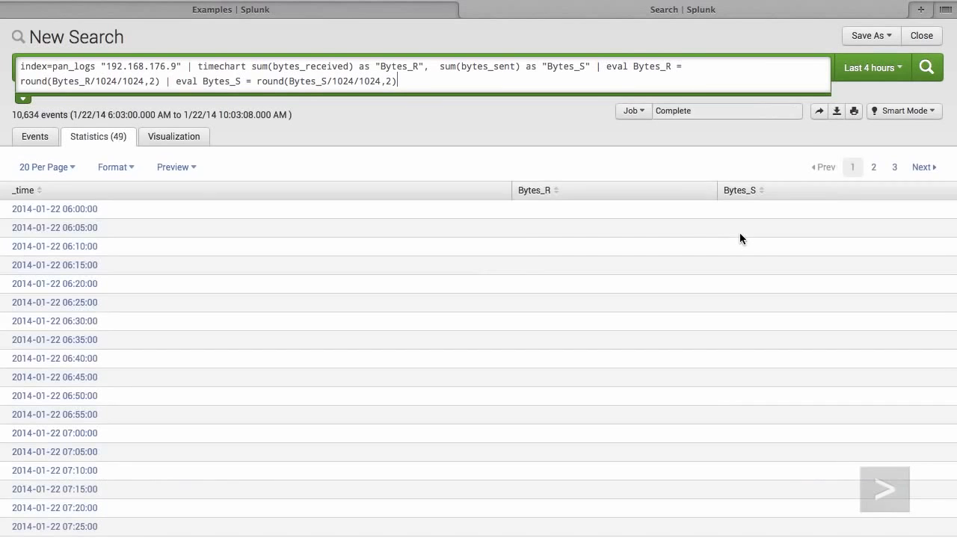
left_click(198, 142)
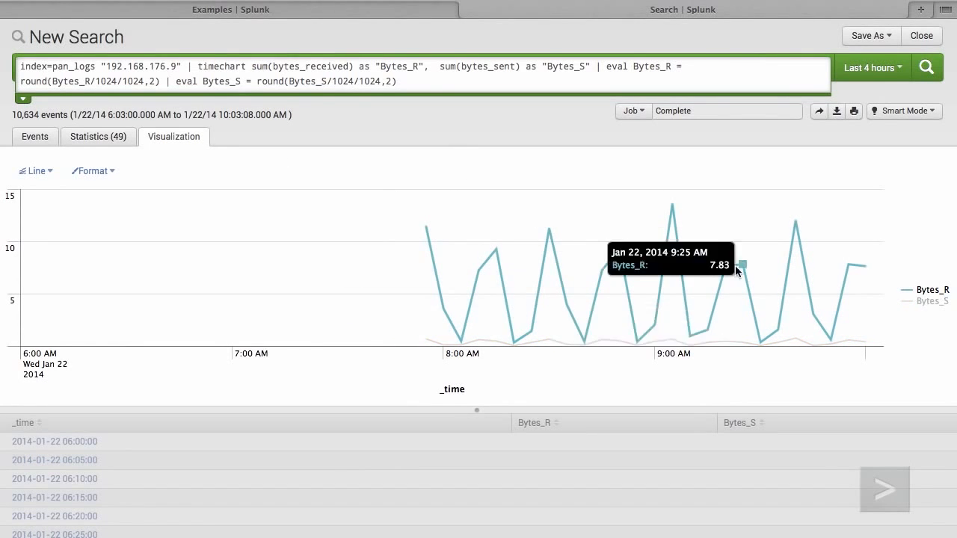
Save the line chart to the existing My IP Profiler dashboard as a panel titled "Traffic MB", and return to the search.
left_click(871, 36)
left_click(856, 88)
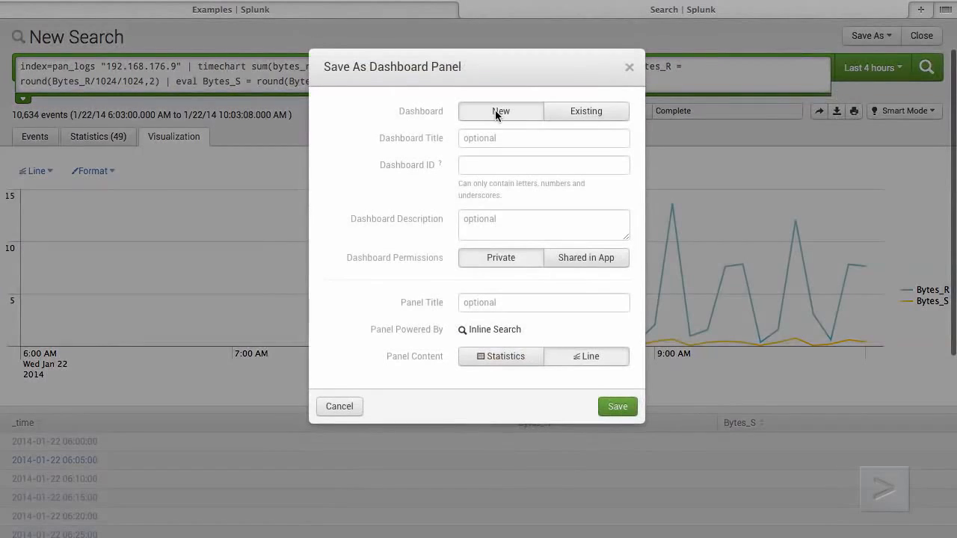
left_click(575, 117)
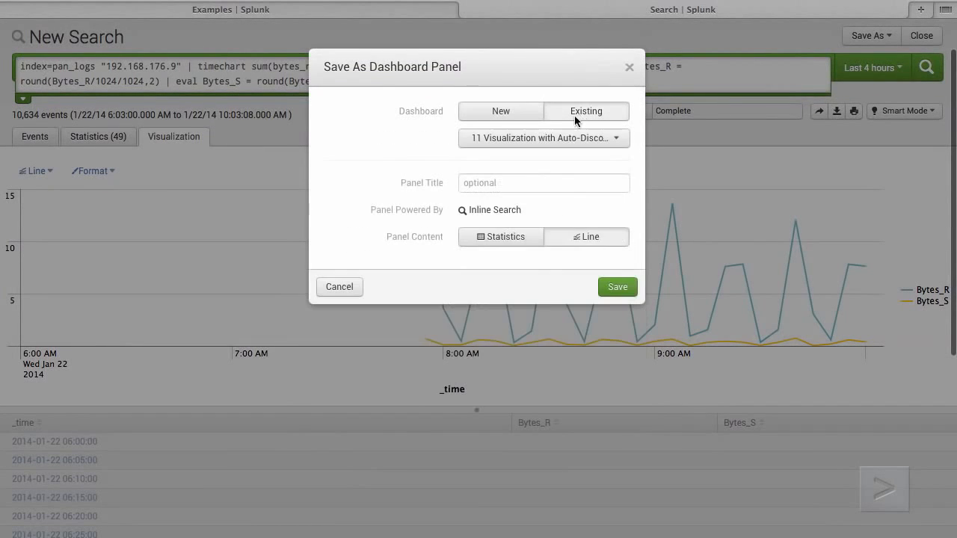
left_click(557, 140)
left_click(551, 264)
left_click(511, 182)
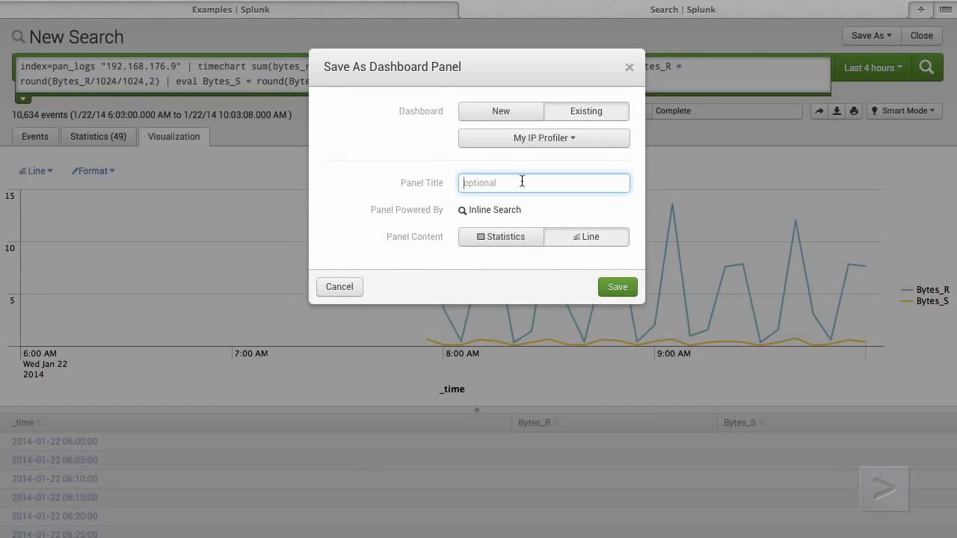
type("Traffic MB")
left_click(618, 287)
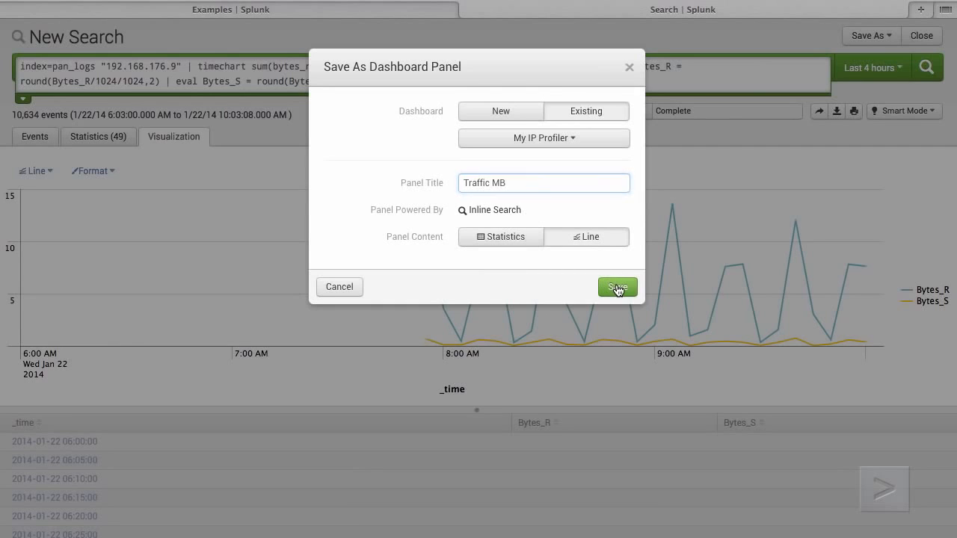
left_click(630, 68)
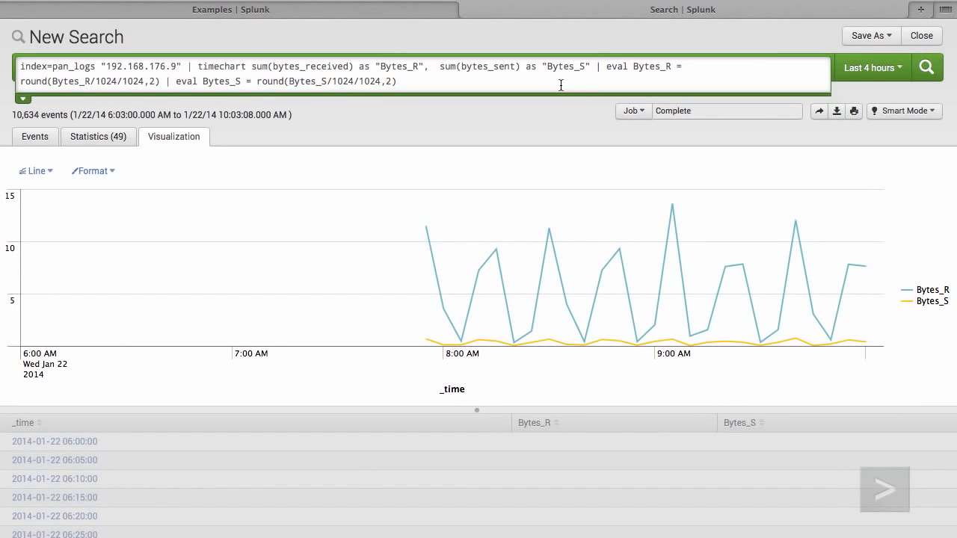
Replace the timechart and eval part of the query with "iplocation dst_ip | geostats count by dst_port", and run the search.
left_click_drag(561, 84, 198, 65)
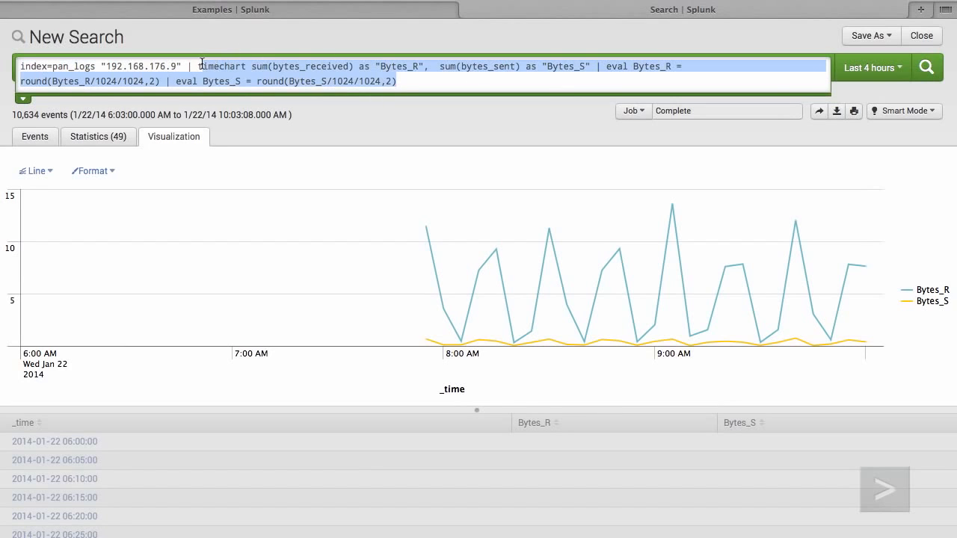
type("iploction")
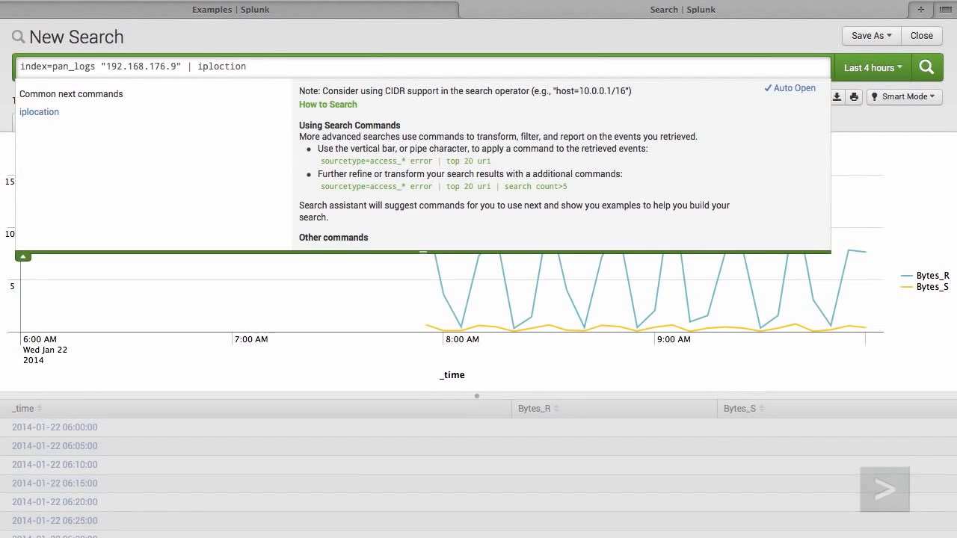
type(" dst_ip")
type("| geos")
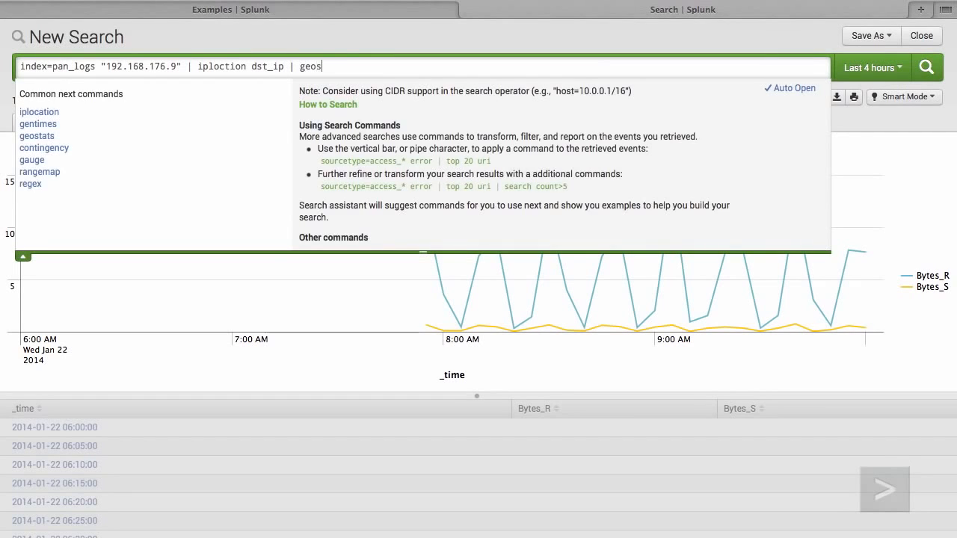
type("tats count")
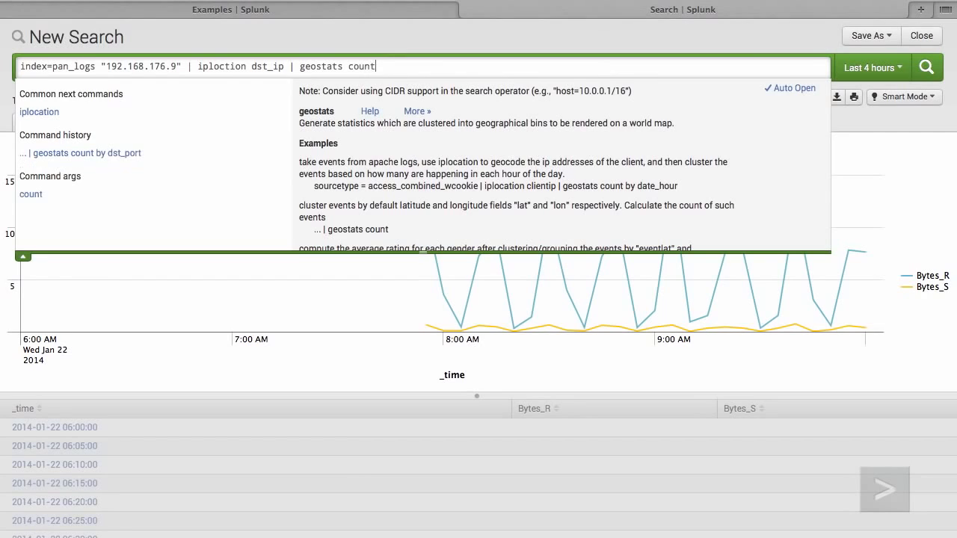
type(" by dst_port")
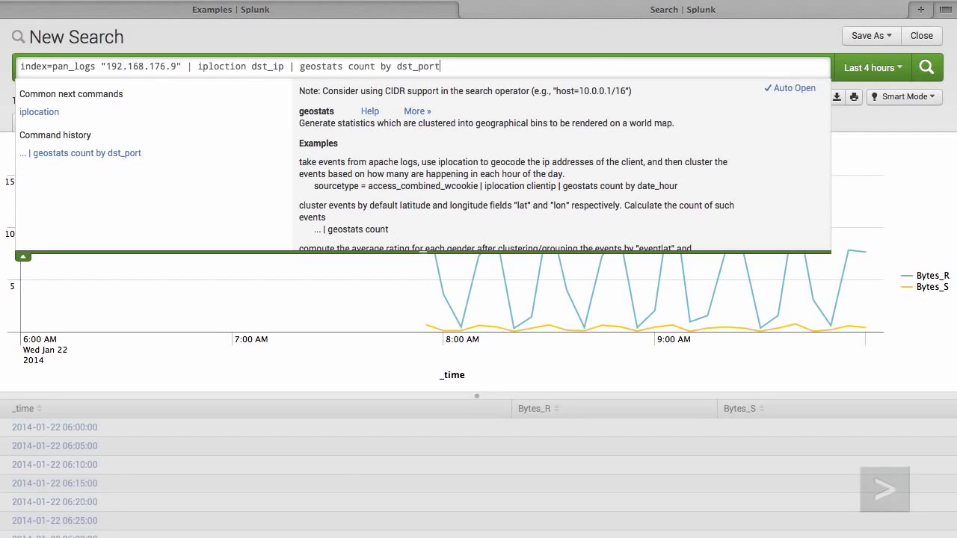
key("Return")
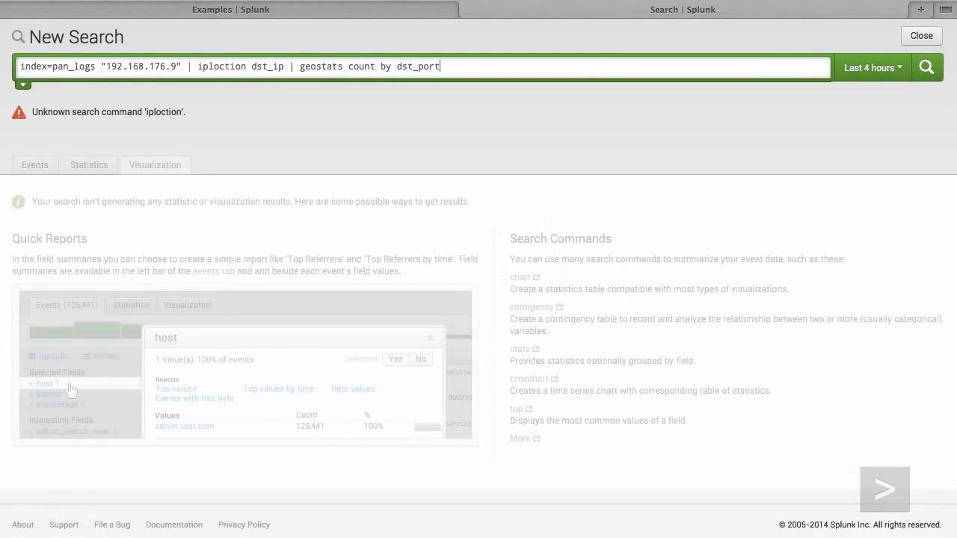
left_click(232, 67)
type("a")
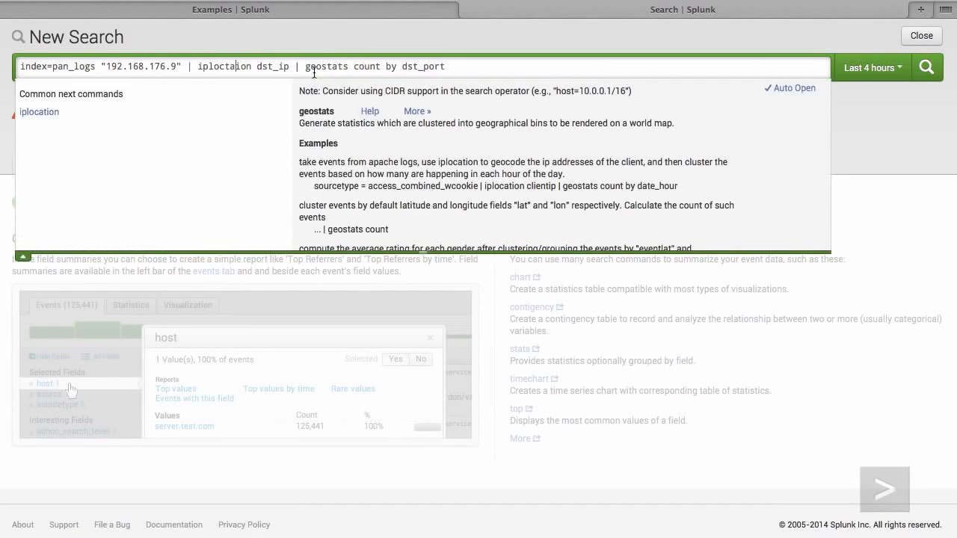
key("Return")
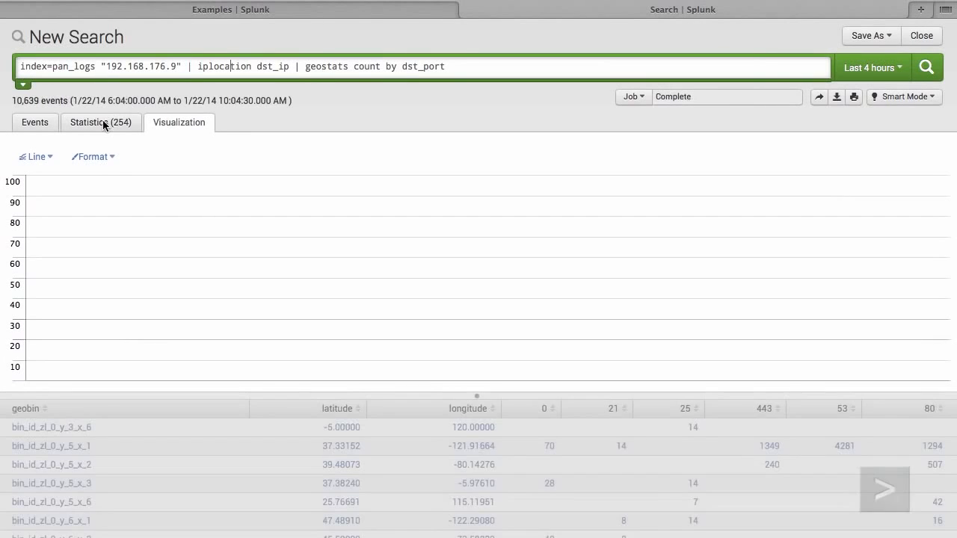
Save the geostats statistics table to the existing My IP Profiler dashboard as a panel titled "Destination Ports Map".
left_click(102, 122)
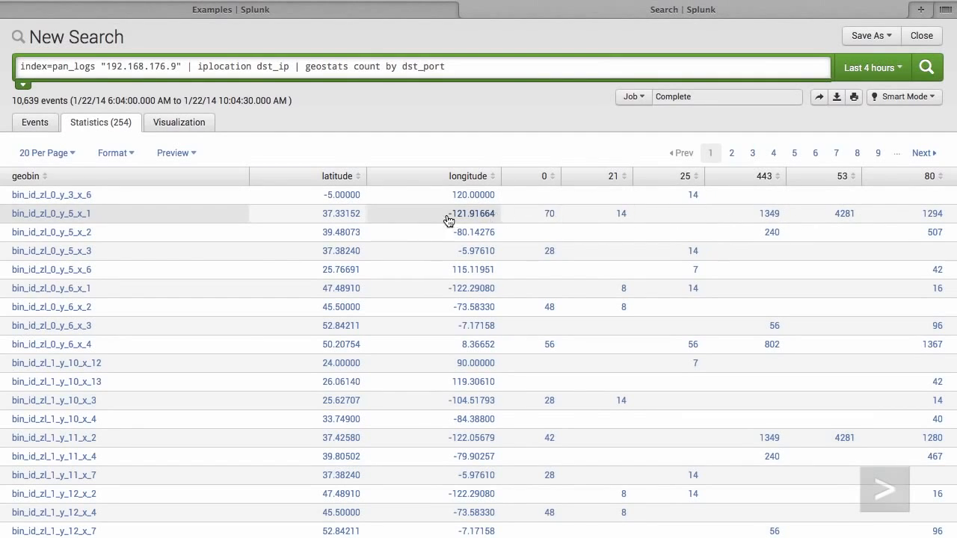
left_click(870, 35)
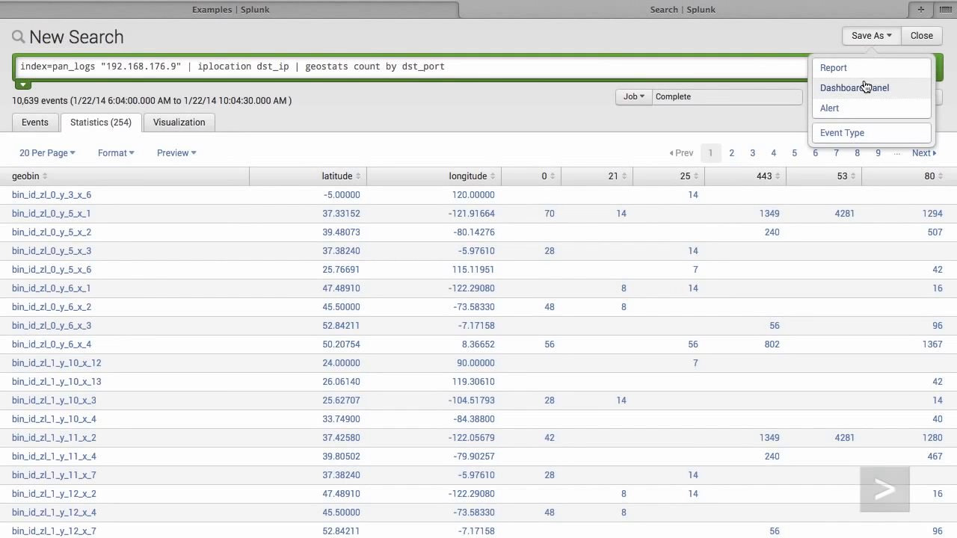
left_click(866, 89)
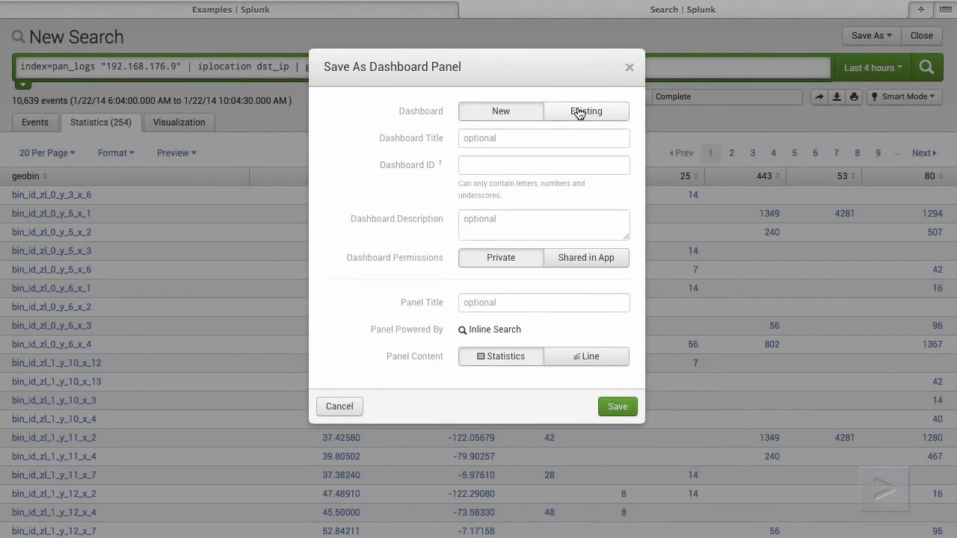
left_click(582, 115)
left_click(523, 142)
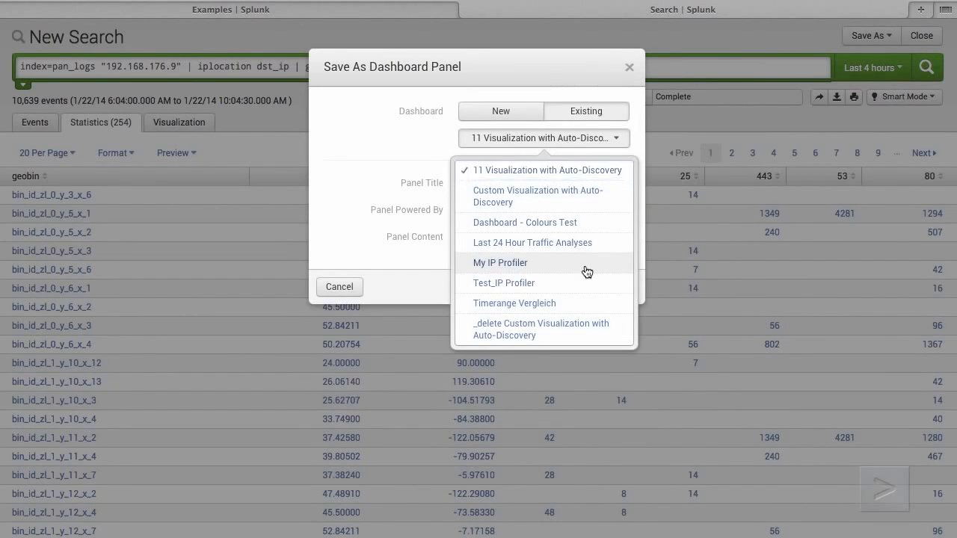
left_click(585, 265)
left_click(525, 181)
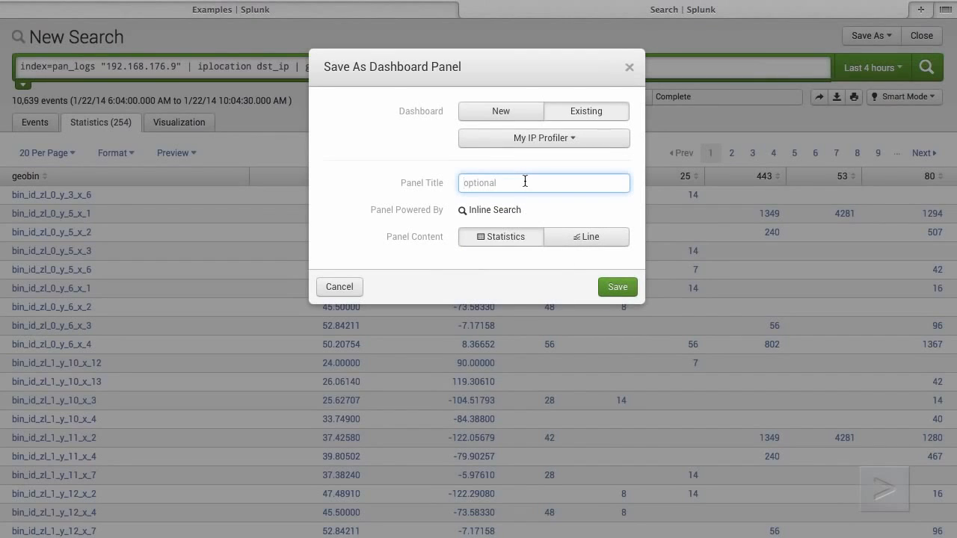
type("Po")
key("BackSpace")
key("BackSpace")
type("Destination Ports Map")
left_click(615, 288)
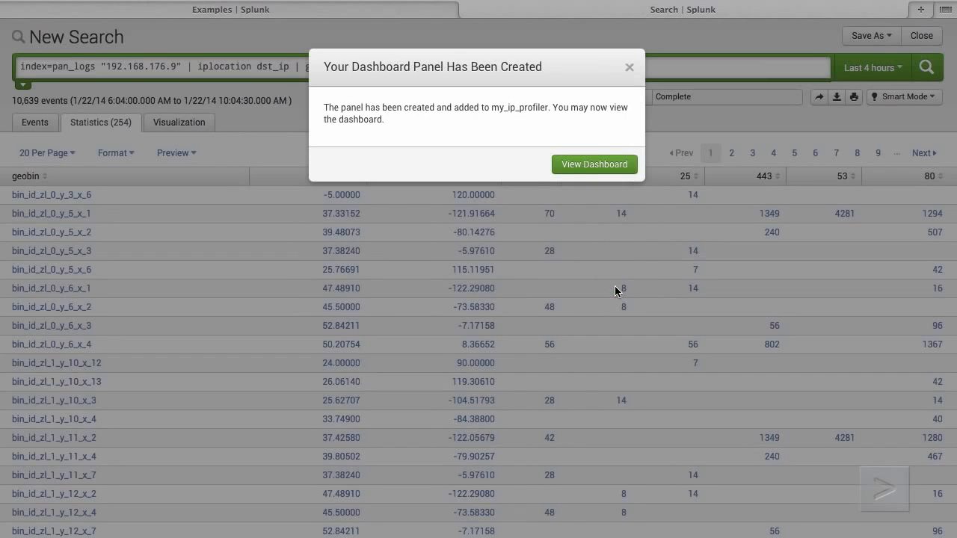
View the My IP Profiler dashboard and examine its panels from Detailed List of Connections down to Destination Ports Map.
left_click(606, 164)
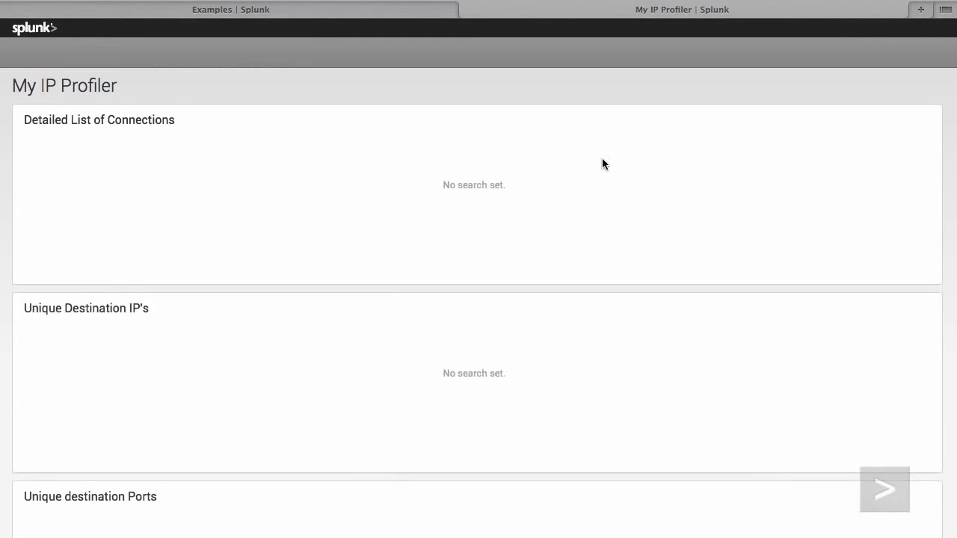
left_click(785, 88)
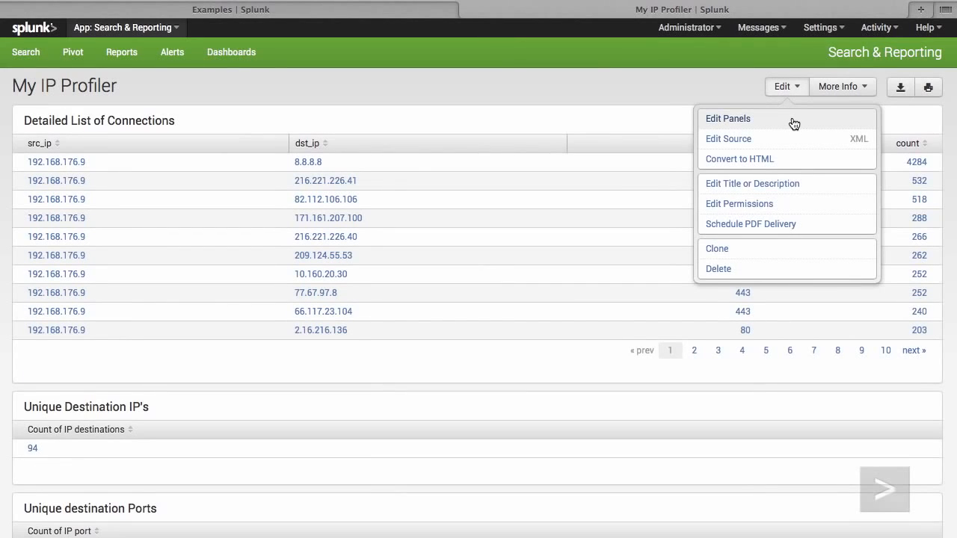
left_click(596, 119)
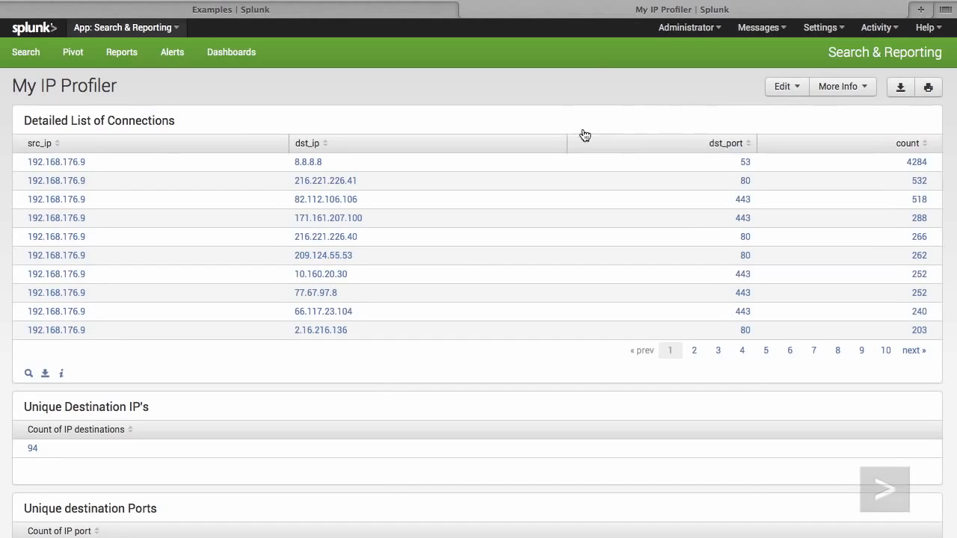
scroll(583, 201, "down", 5)
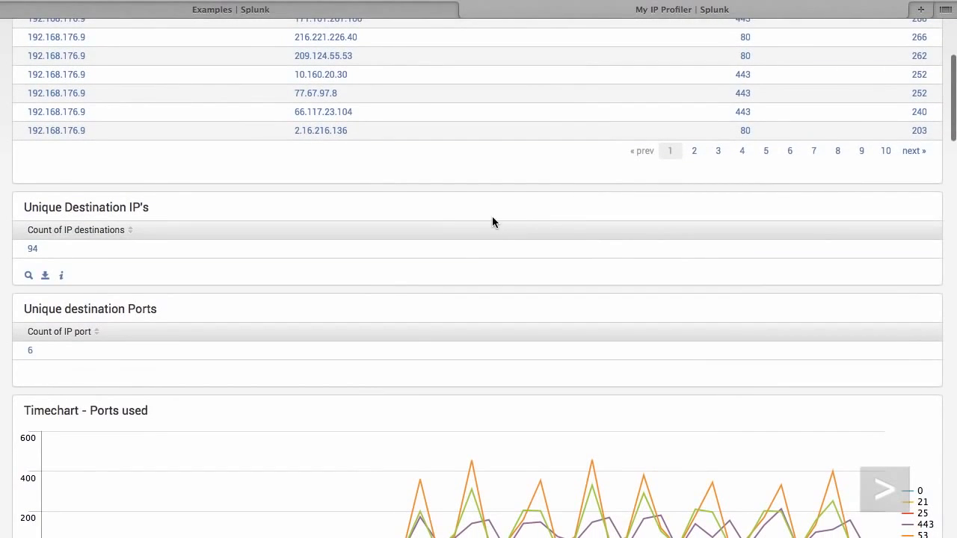
scroll(492, 218, "down", 4)
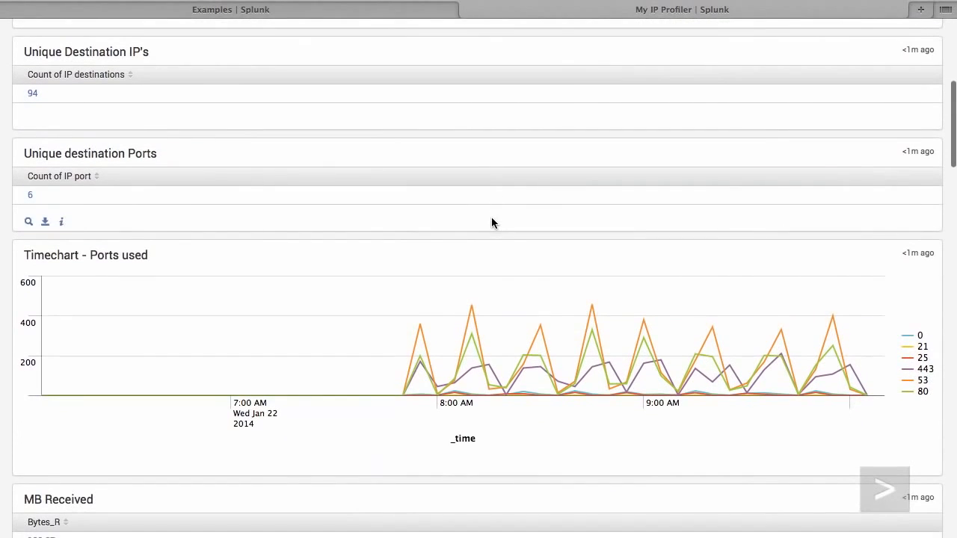
scroll(499, 265, "down", 10)
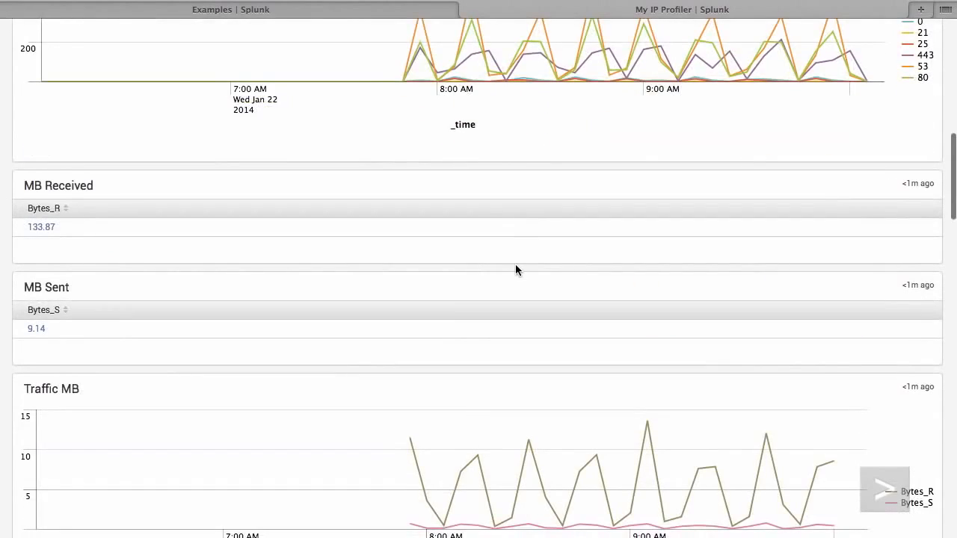
scroll(515, 270, "down", 7)
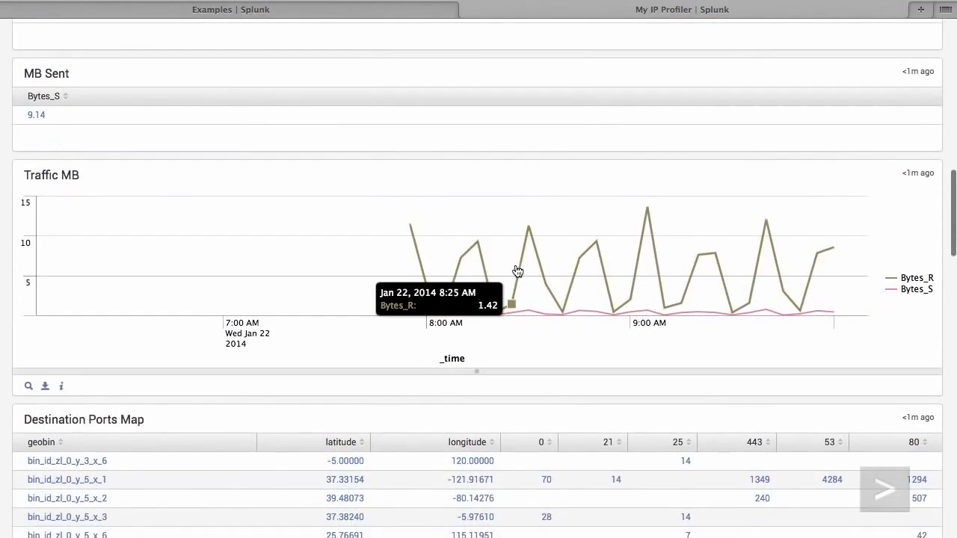
scroll(412, 225, "down", 4)
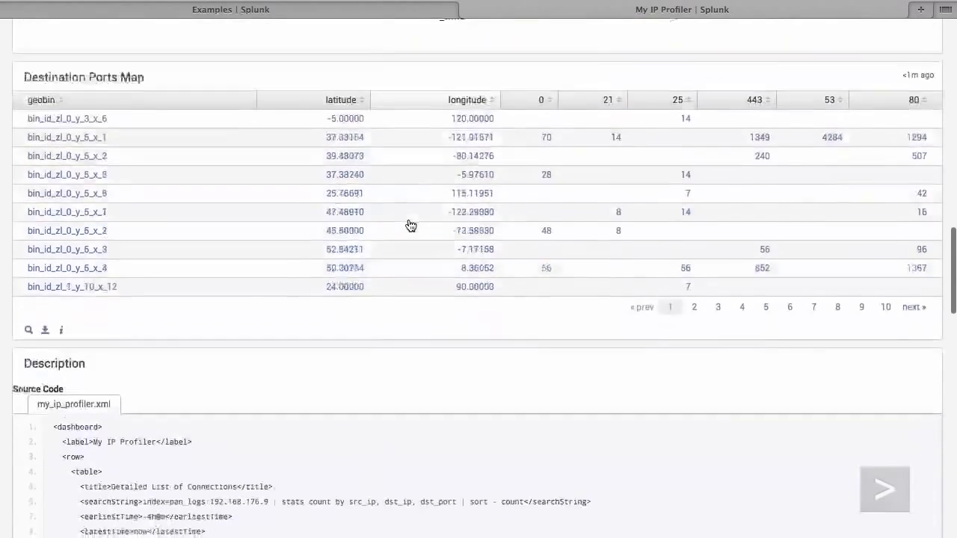
scroll(412, 224, "up", 7)
scroll(410, 226, "up", 15)
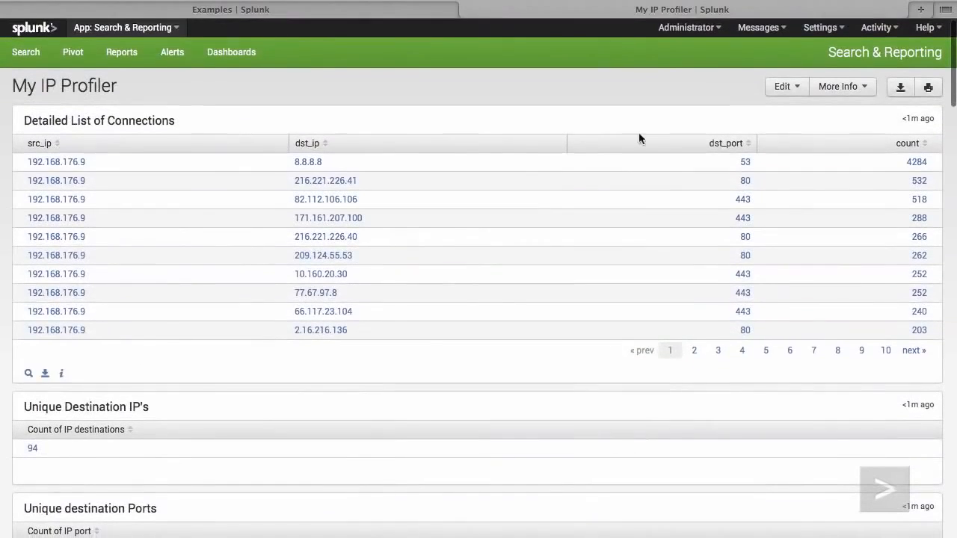
Start editing the dashboard's panels and move Unique Destination IP's, Unique destination Ports and MB Received into the first row with Detailed List of Connections.
left_click(784, 94)
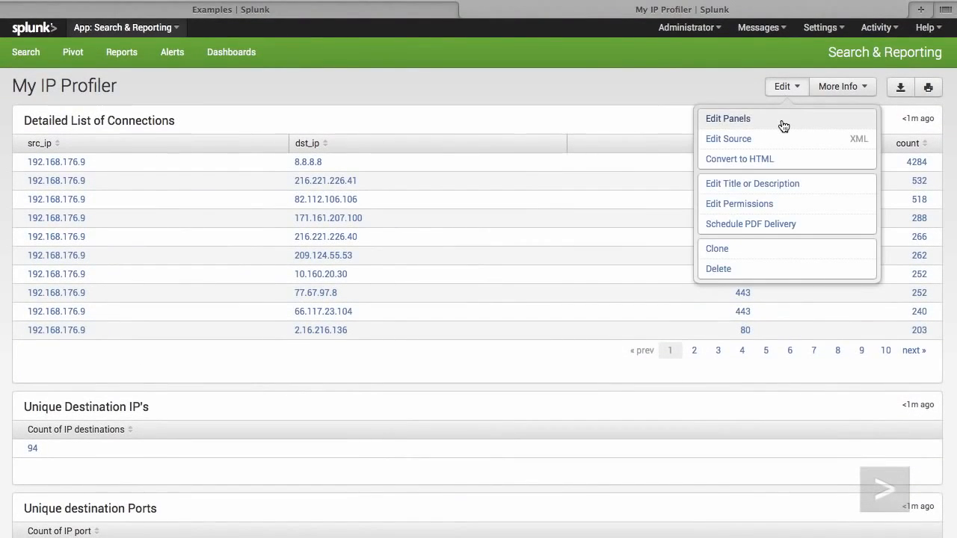
left_click(741, 123)
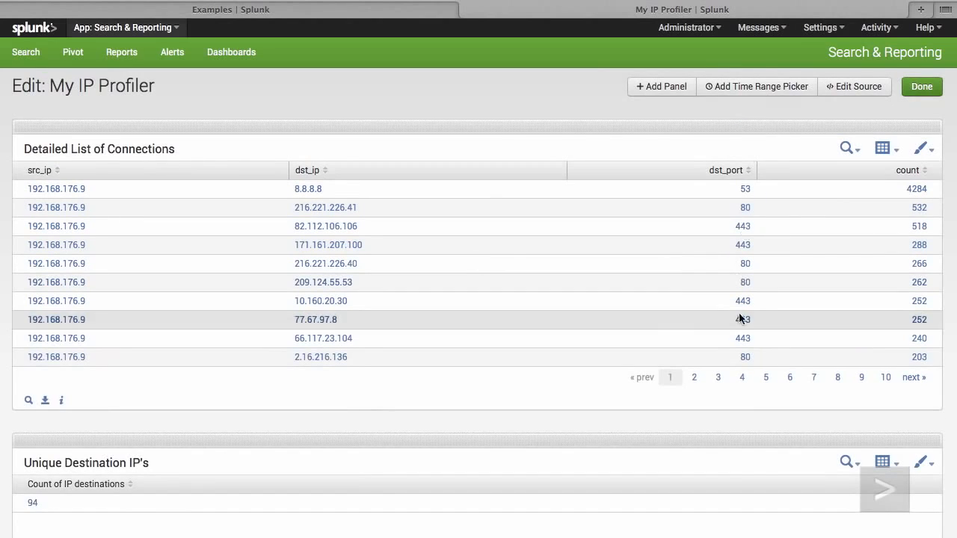
left_click_drag(756, 444, 803, 289)
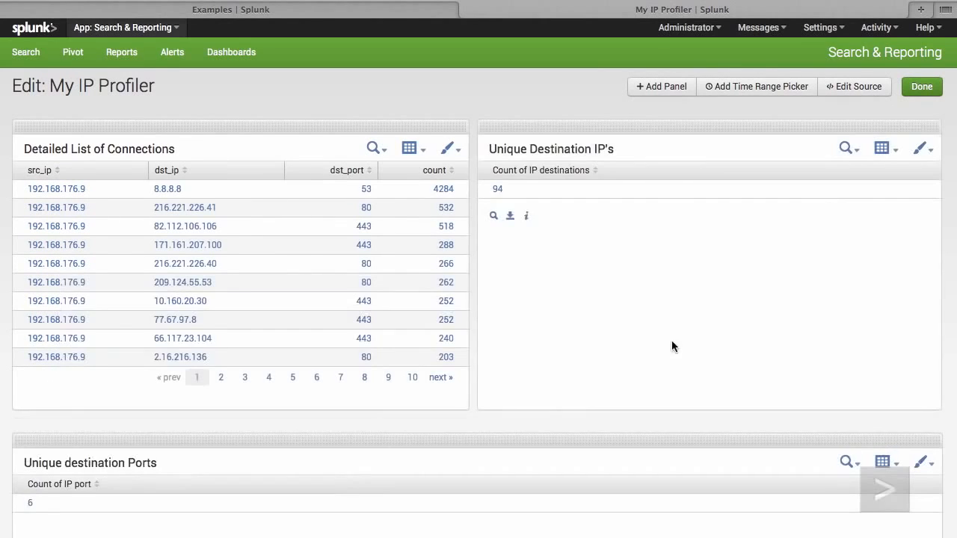
left_click_drag(472, 429, 426, 187)
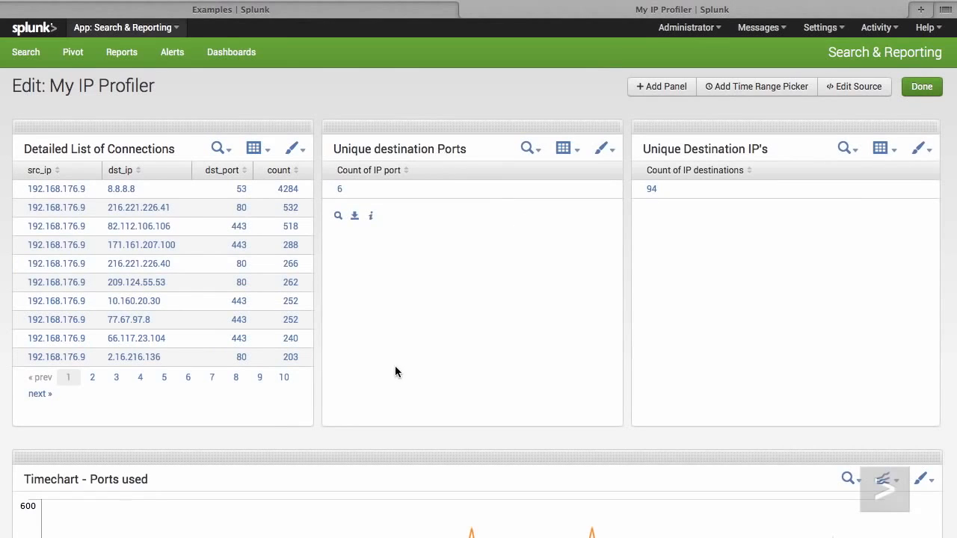
scroll(395, 371, "down", 5)
left_click_drag(395, 359, 346, 113)
Move the Destination Ports Map panel into the same row as Traffic MB, to its right.
scroll(421, 239, "down", 5)
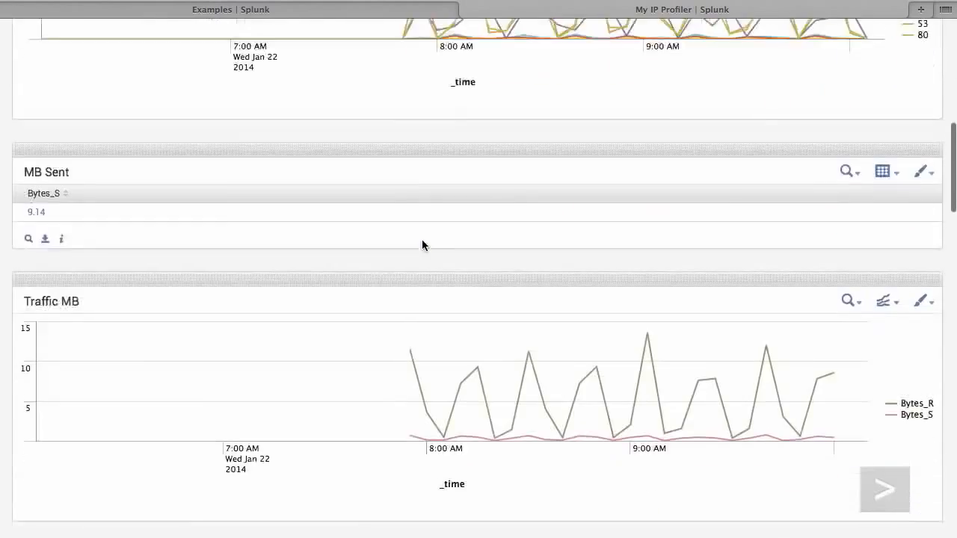
scroll(417, 258, "down", 2)
scroll(440, 440, "down", 8)
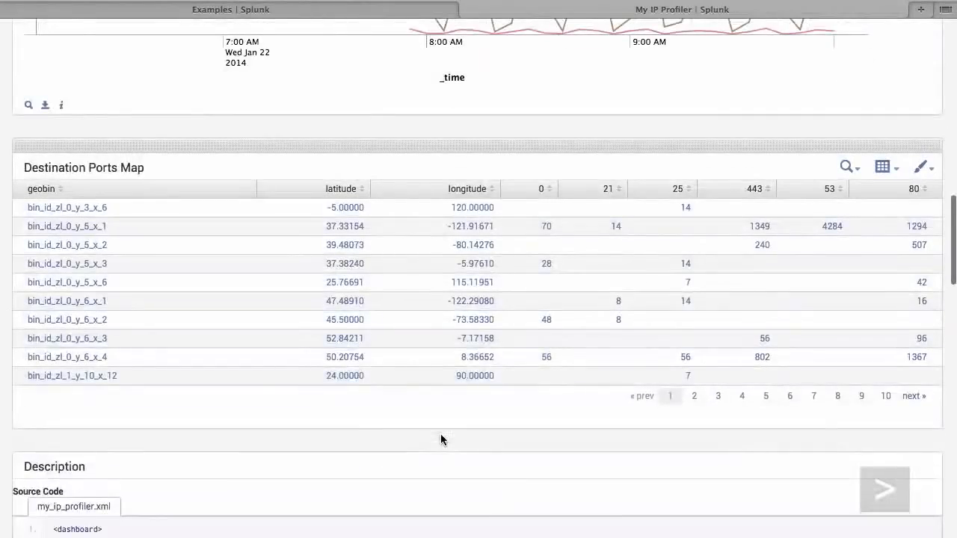
scroll(442, 439, "up", 3)
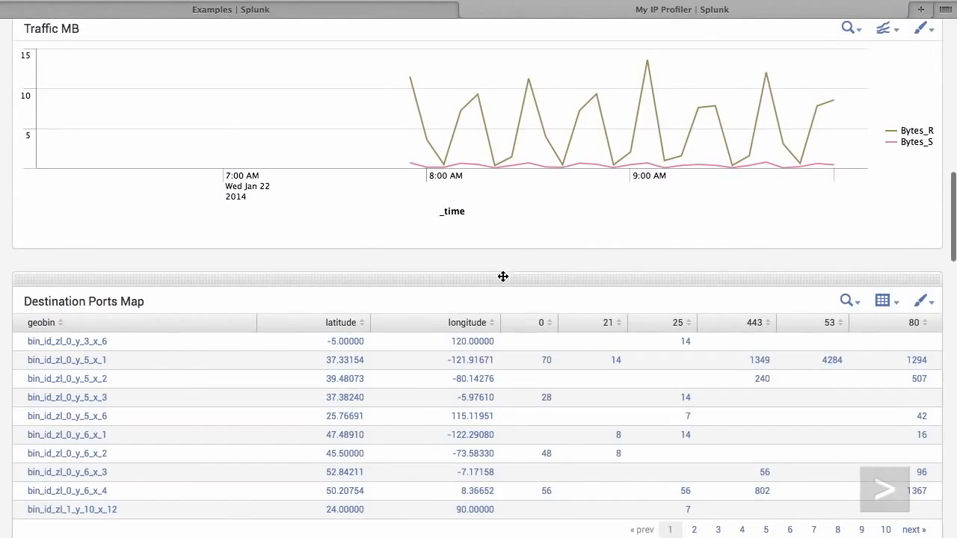
left_click_drag(503, 277, 640, 195)
Move MB Sent to the start of the first row and place Detailed List of Connections in its own row directly below.
scroll(630, 250, "up", 5)
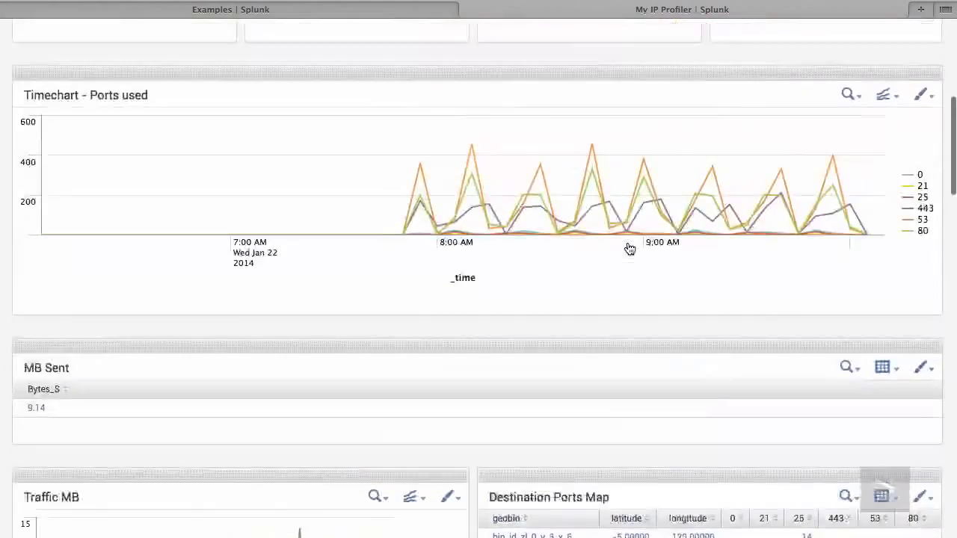
left_click_drag(436, 342, 269, 38)
scroll(335, 182, "up", 5)
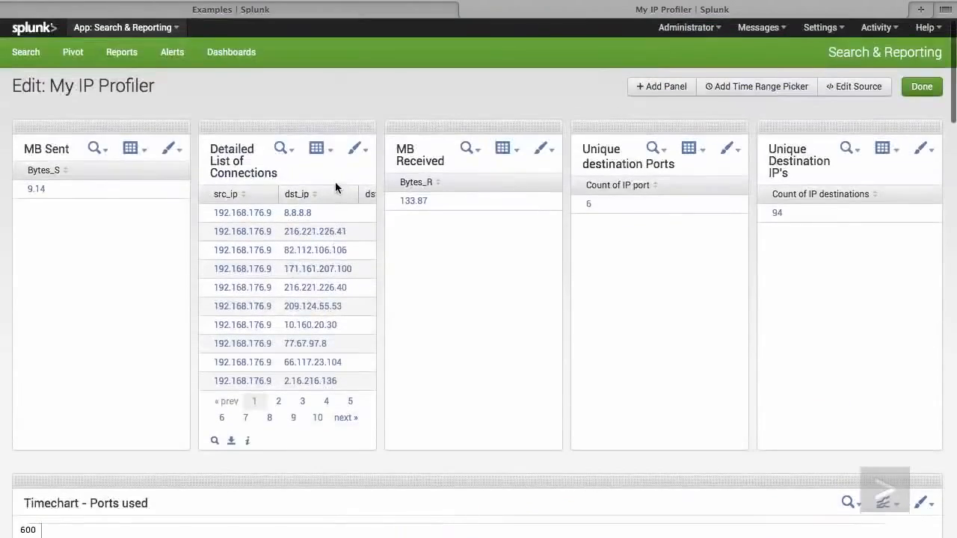
left_click_drag(277, 127, 283, 485)
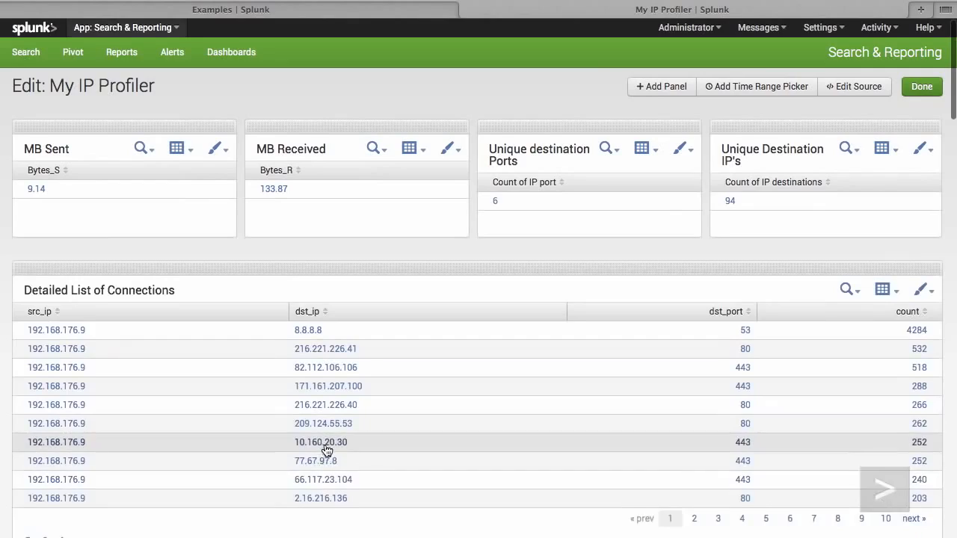
Move Timechart - Ports used beside Detailed List of Connections, and place Traffic MB between the two panels.
scroll(324, 446, "down", 8)
scroll(381, 186, "up", 3)
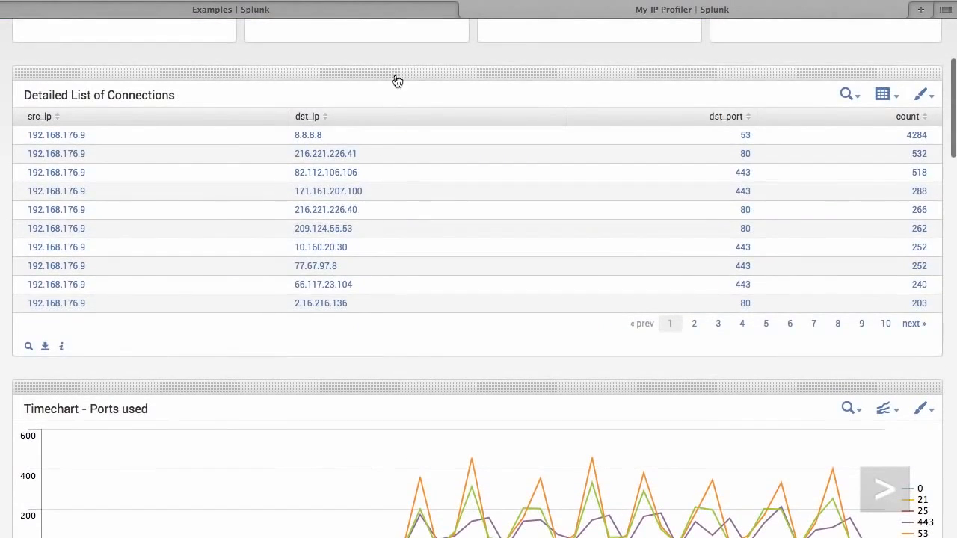
left_click_drag(562, 376, 675, 247)
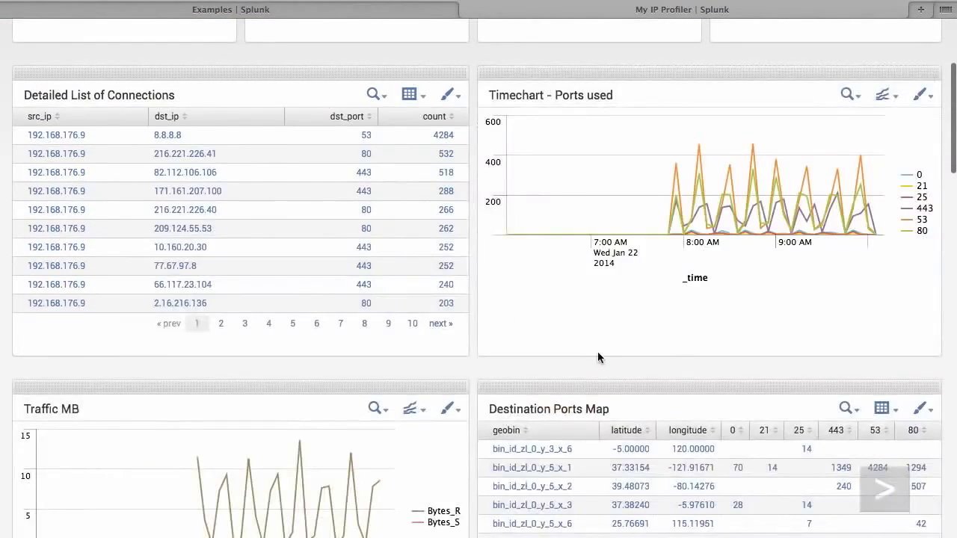
left_click_drag(413, 386, 442, 190)
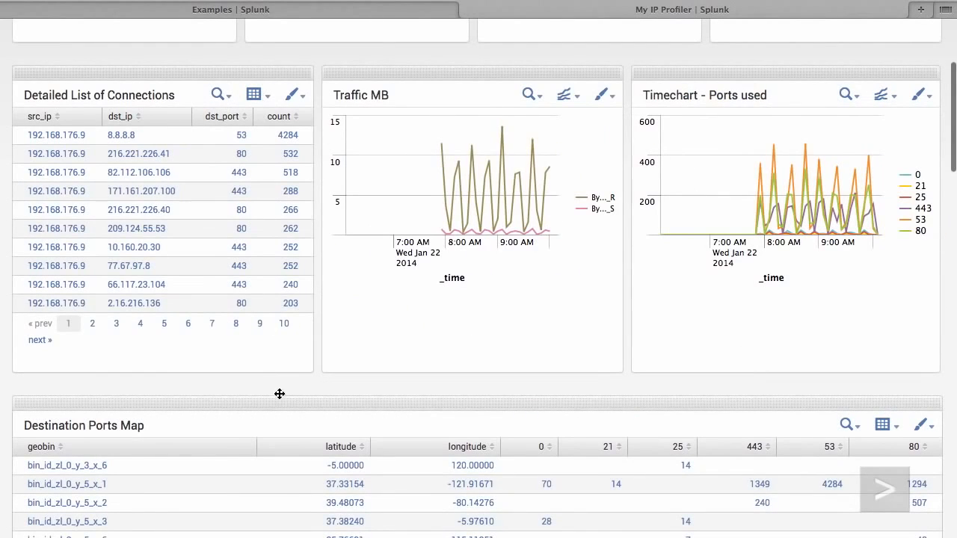
Move Destination Ports Map to the start of the second row and Detailed List of Connections into its own row beneath it.
left_click_drag(277, 393, 244, 239)
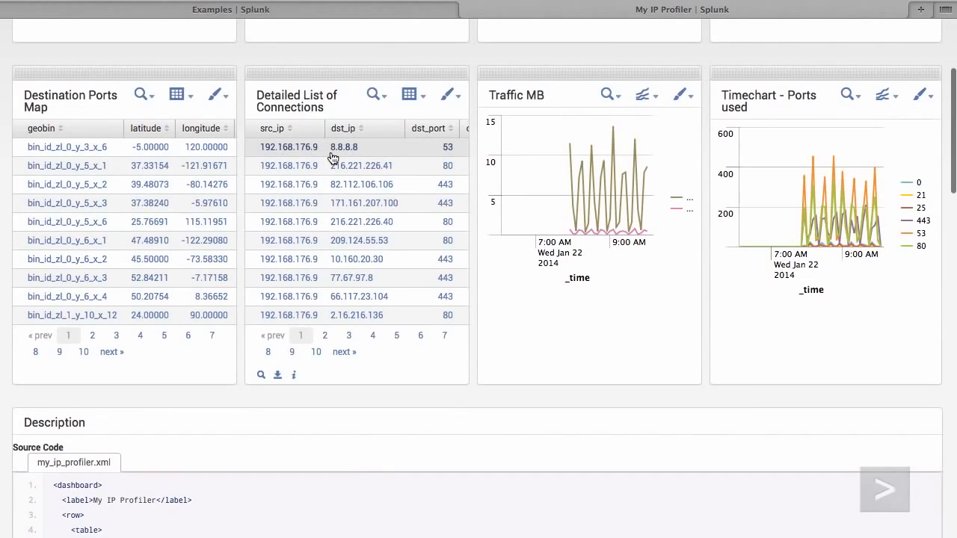
left_click_drag(322, 75, 381, 419)
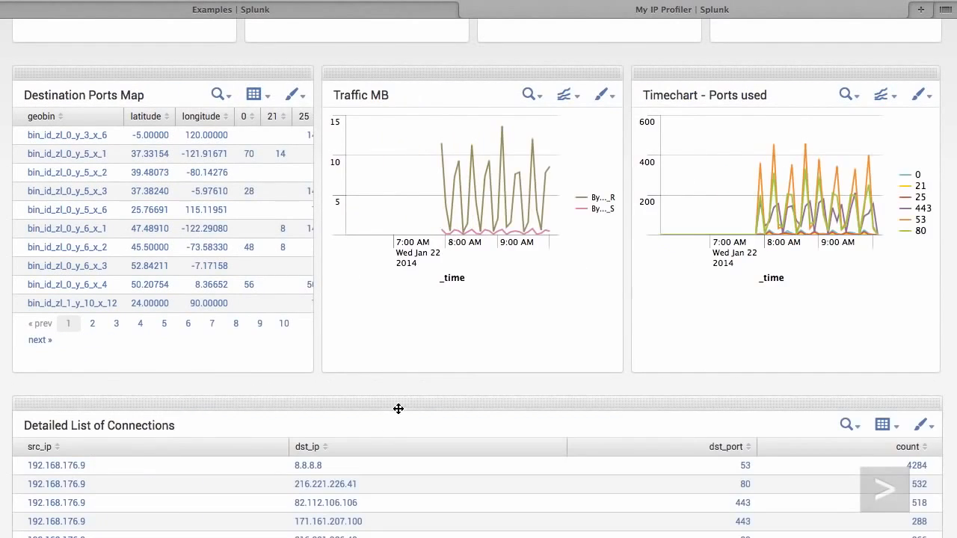
Finish editing the panels and review the rearranged My IP Profiler dashboard from top to bottom.
scroll(399, 409, "up", 3)
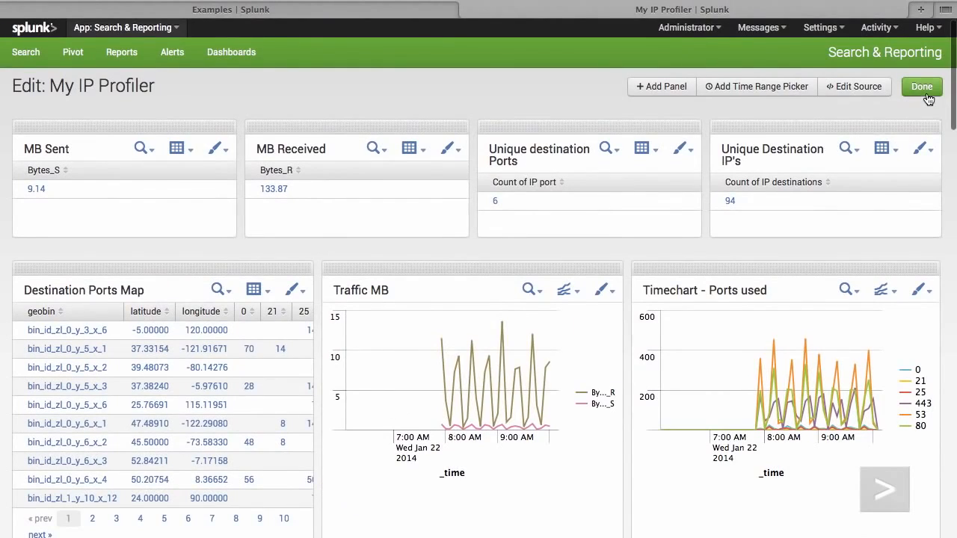
left_click(922, 87)
scroll(600, 391, "down", 5)
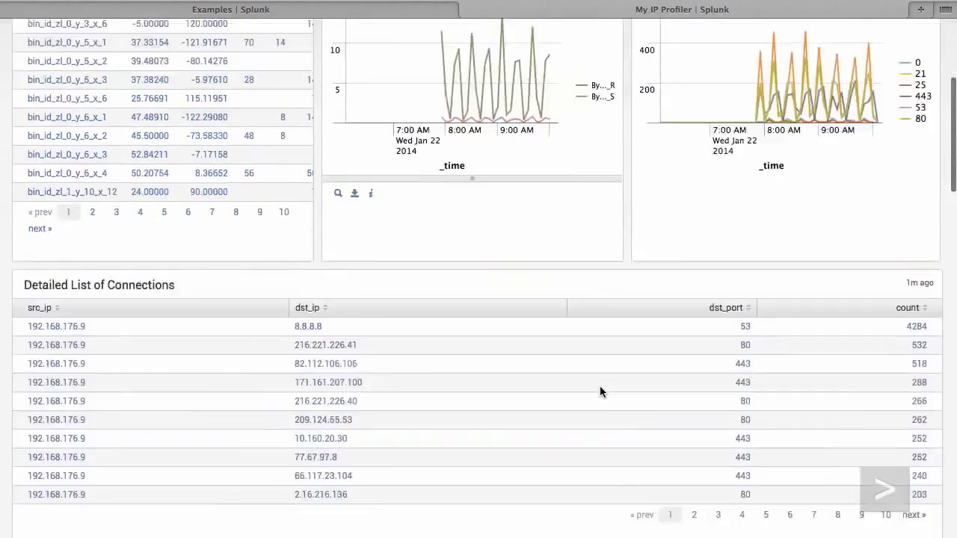
scroll(600, 391, "down", 3)
scroll(599, 391, "up", 8)
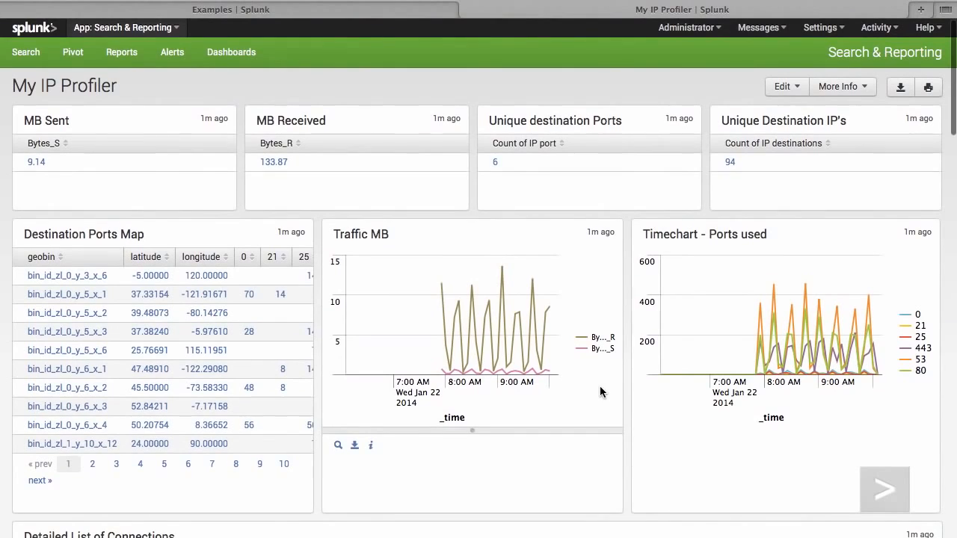
Reopen the dashboard for panel editing and change the MB Sent and MB Received visualizations to Single Value.
left_click(783, 86)
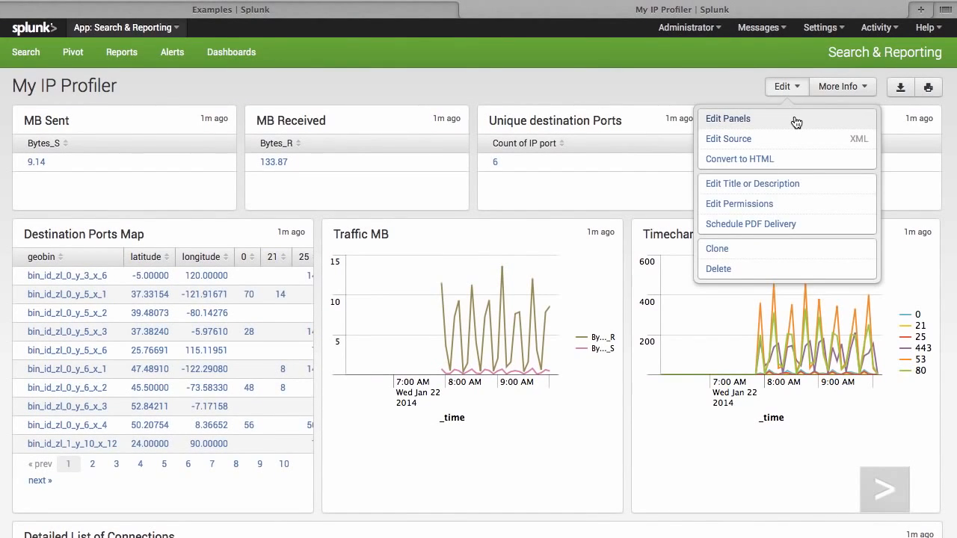
left_click(797, 121)
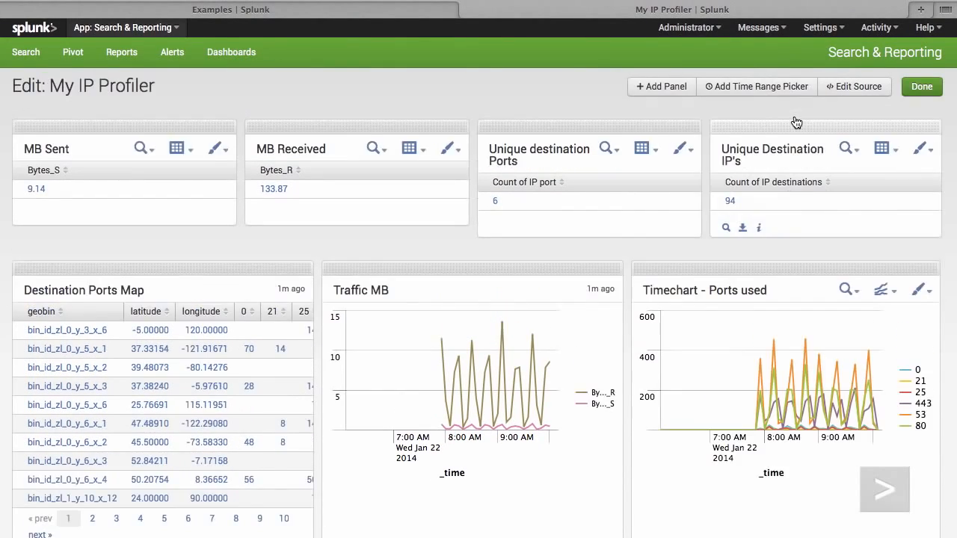
left_click(184, 151)
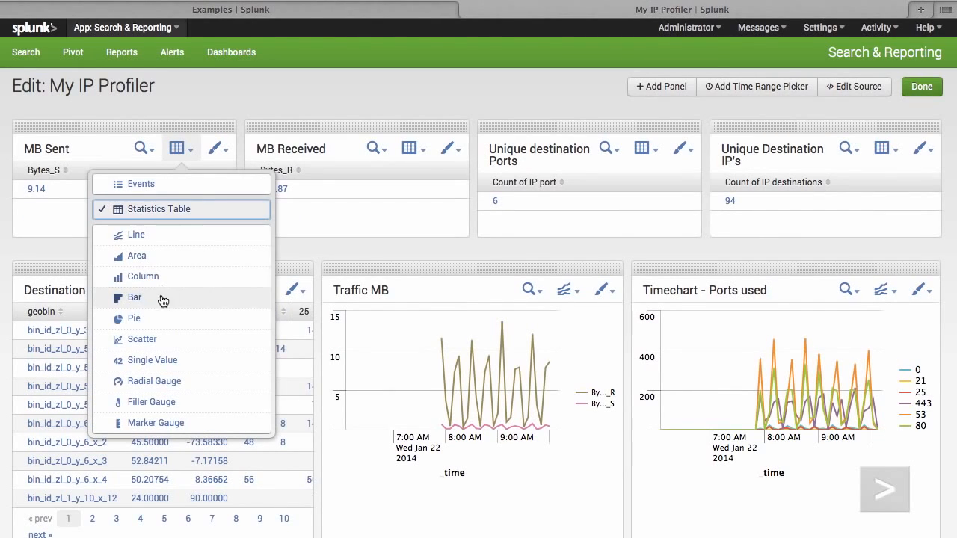
left_click(171, 360)
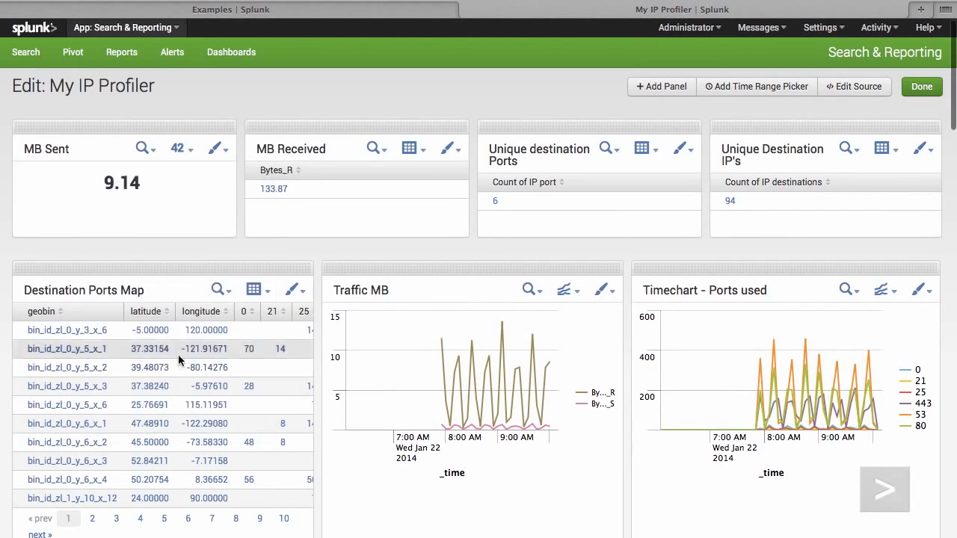
left_click(410, 150)
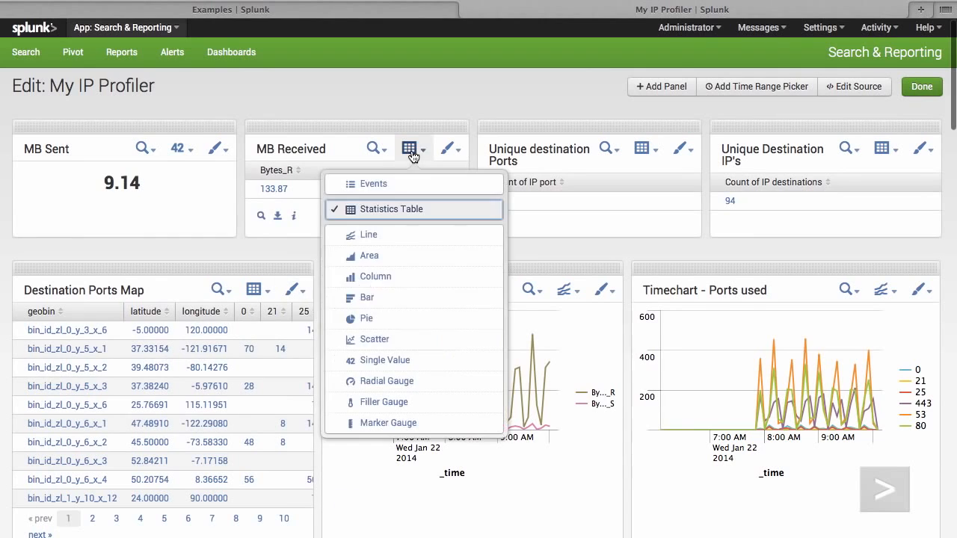
left_click(421, 363)
Change the visualizations of the Unique destination Ports and Unique Destination IP's panels to Single Value.
left_click(641, 148)
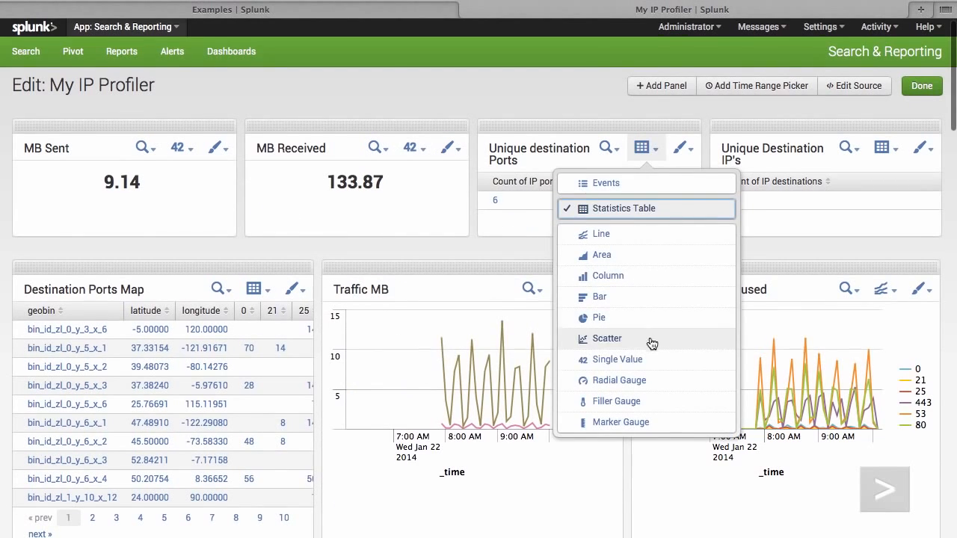
left_click(624, 359)
left_click(845, 149)
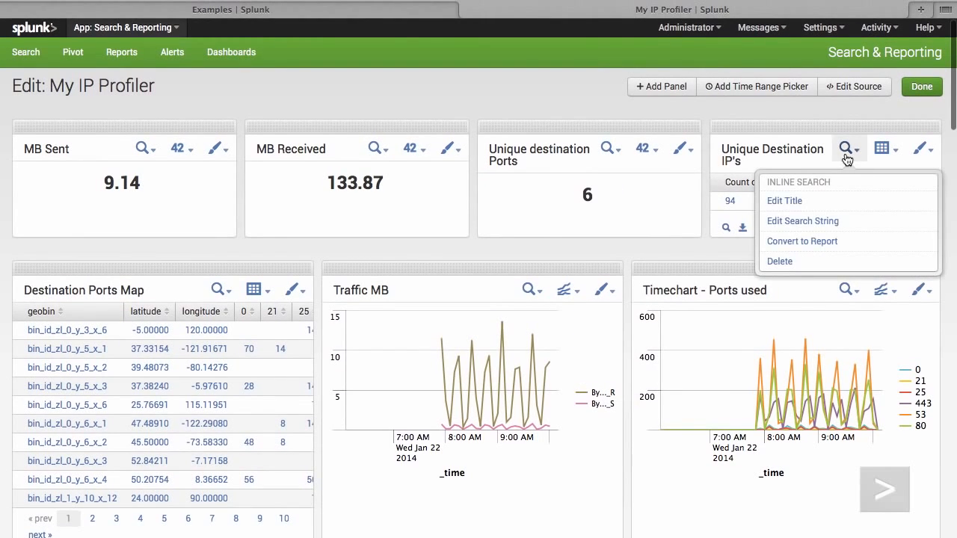
left_click(882, 148)
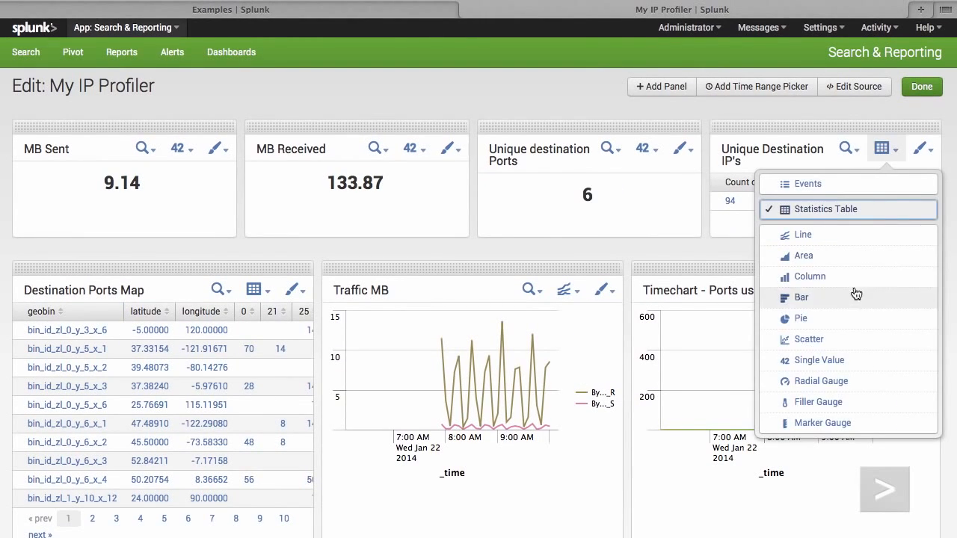
left_click(847, 360)
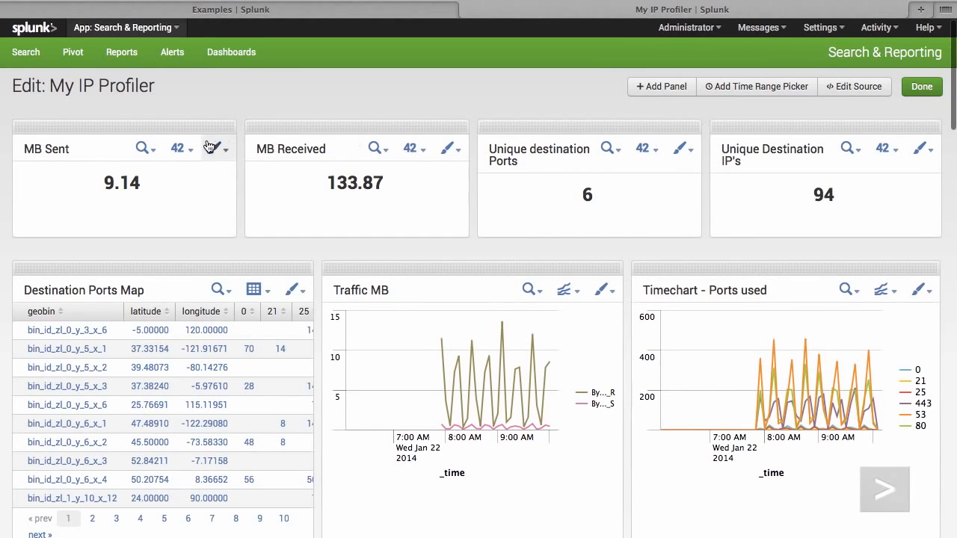
Format the MB Sent single value with the before label "Sent" and the after label "MB", and apply it.
left_click(181, 151)
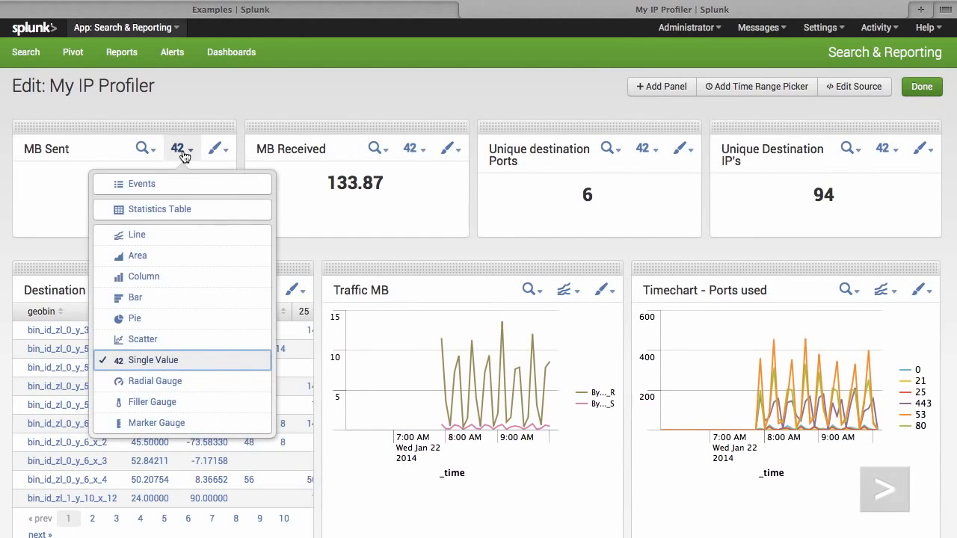
left_click(142, 149)
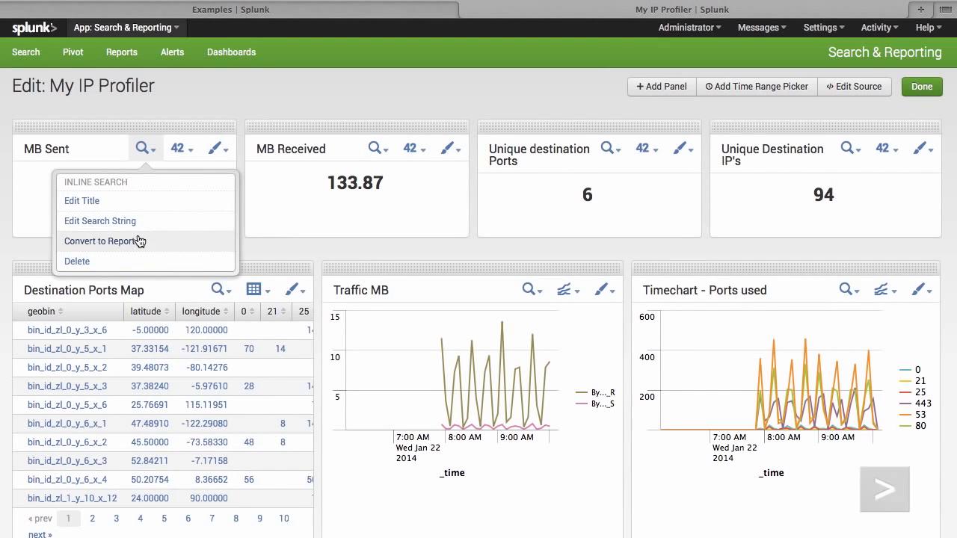
left_click(213, 149)
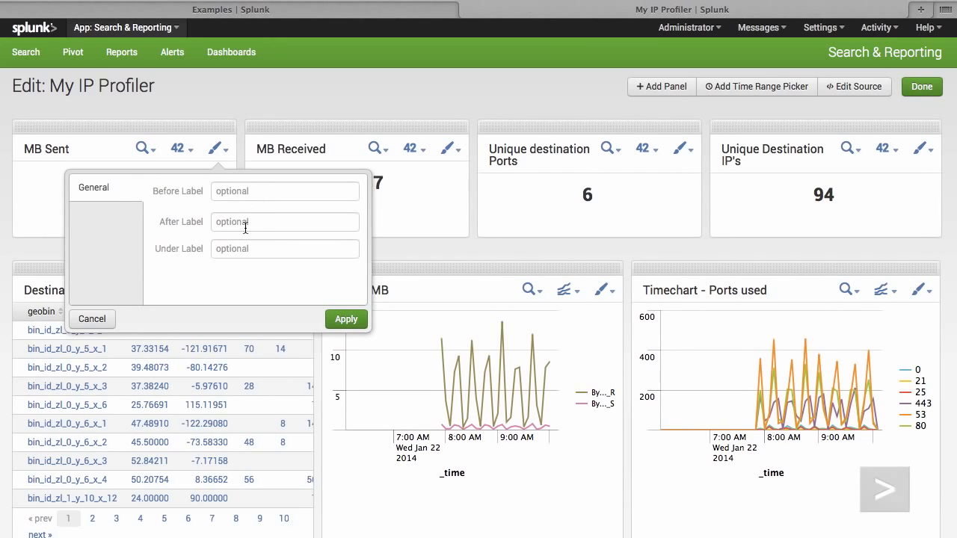
left_click(245, 222)
type("MB")
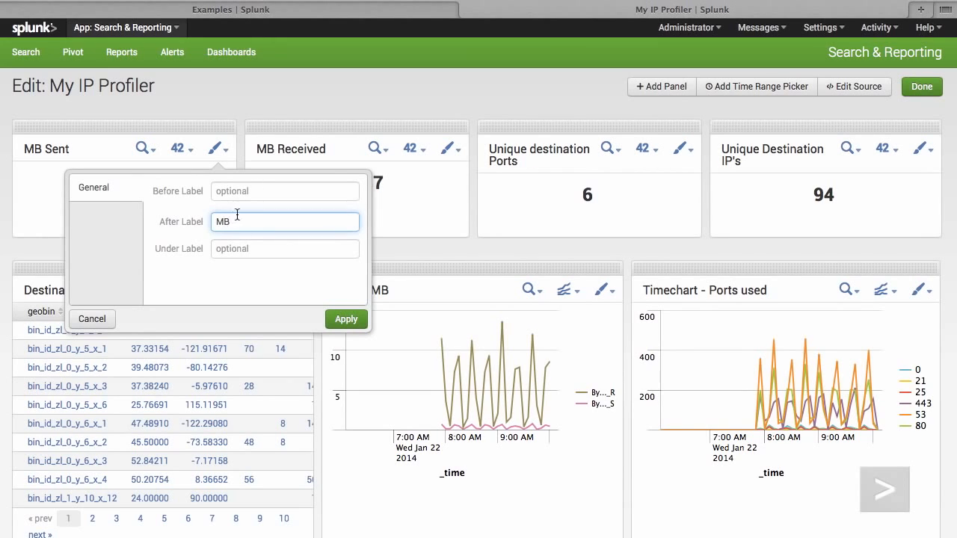
left_click(252, 197)
type("Sent")
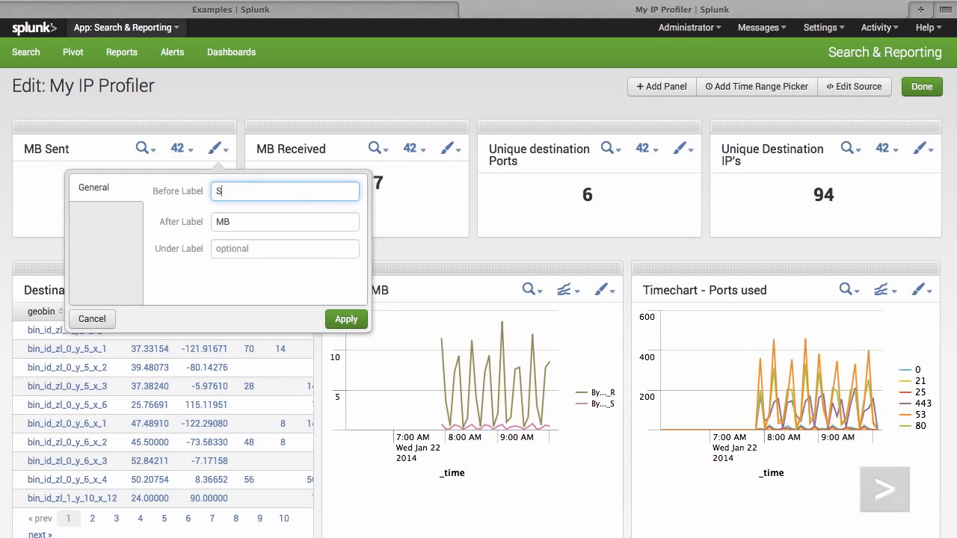
left_click(346, 319)
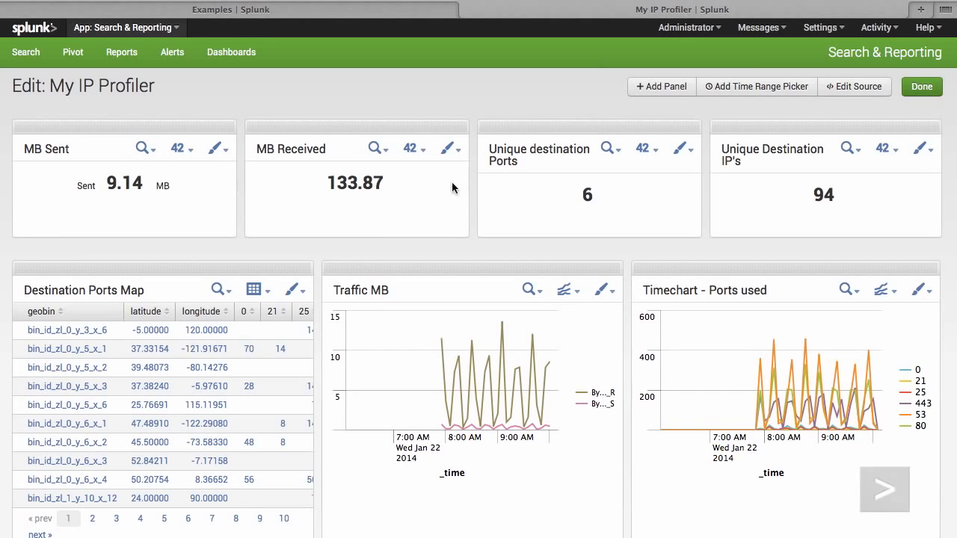
Format the MB Received single value with the before label "Received" and the after label "MB", and apply it.
left_click(408, 150)
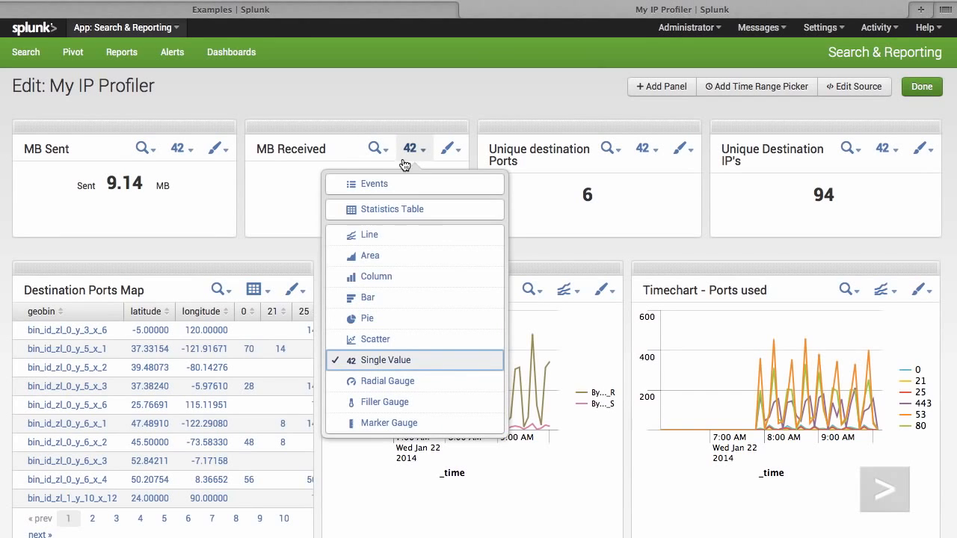
left_click(449, 149)
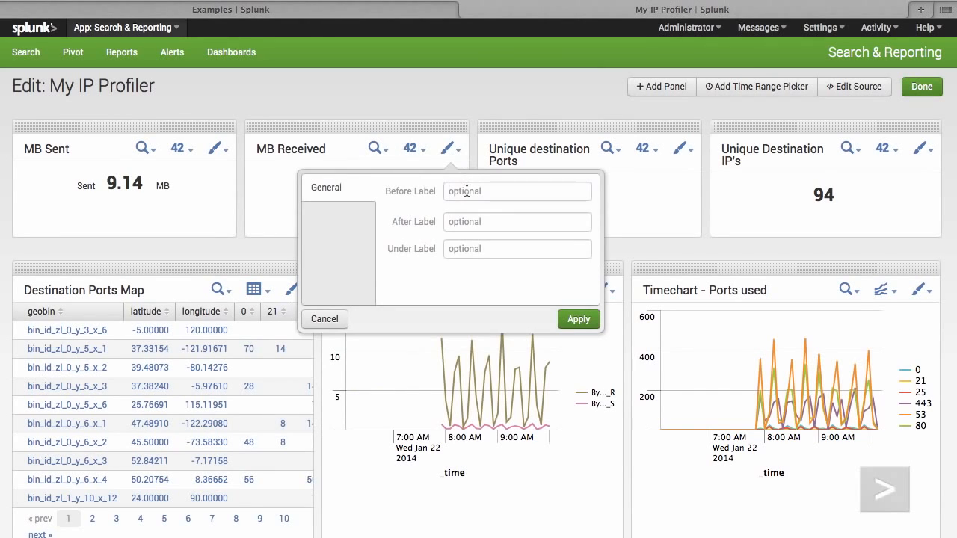
left_click(469, 192)
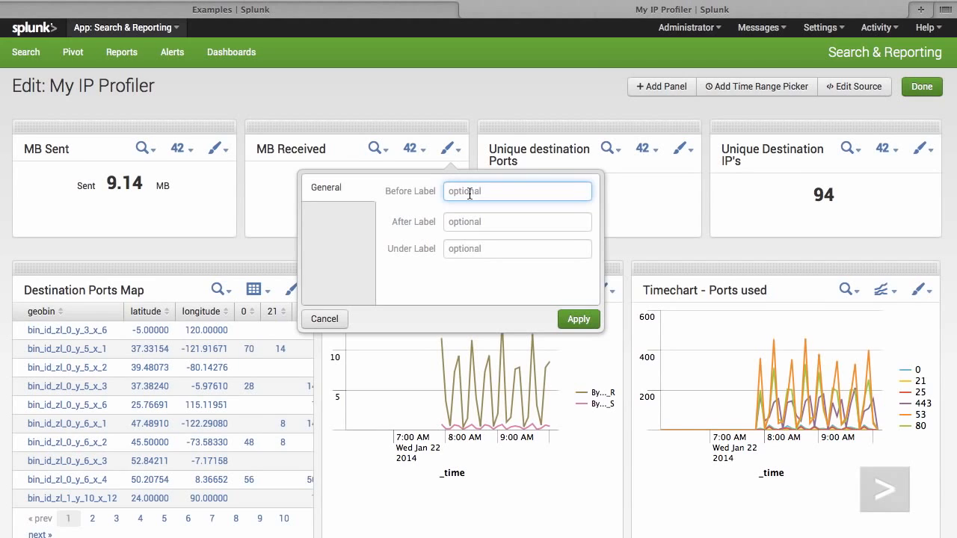
type("R")
key("Tab")
key("Tab")
key("shift+Tab")
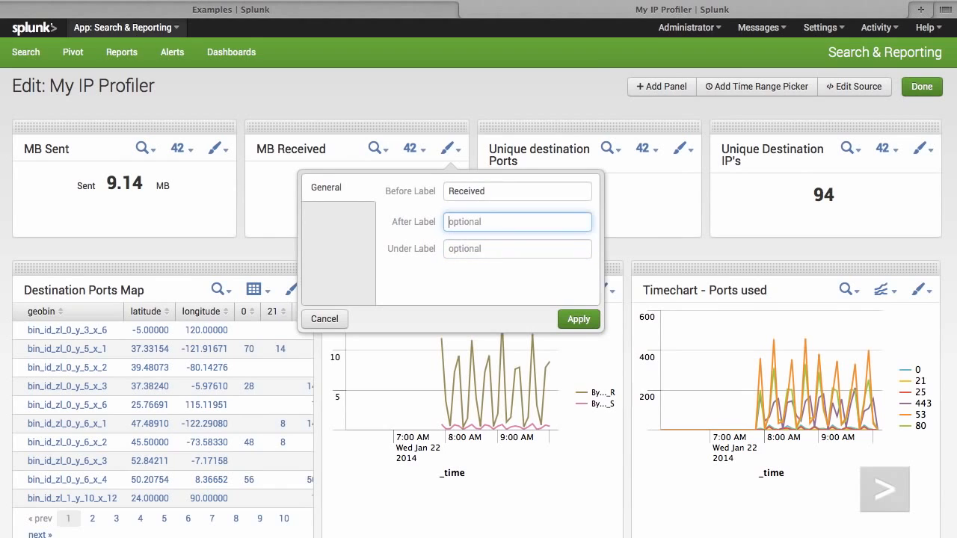
type("MB")
left_click(578, 319)
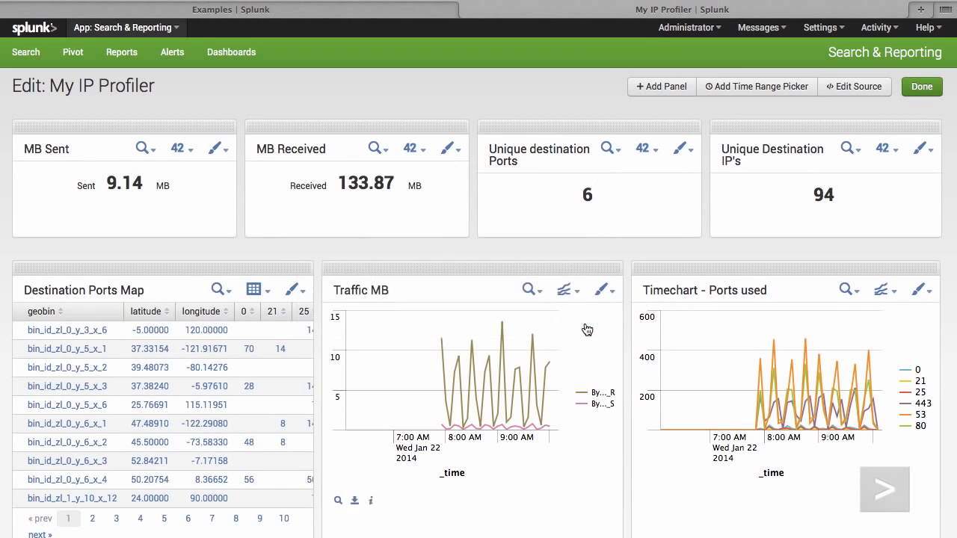
Format the Unique destination Ports single value with the after label "Ports" and the under label "different", and apply it.
left_click(640, 153)
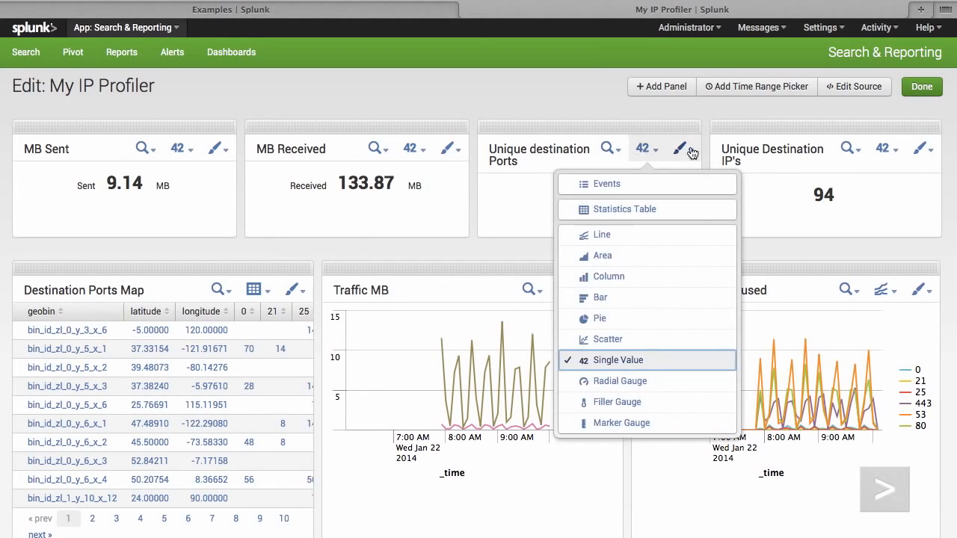
left_click(680, 149)
left_click(698, 189)
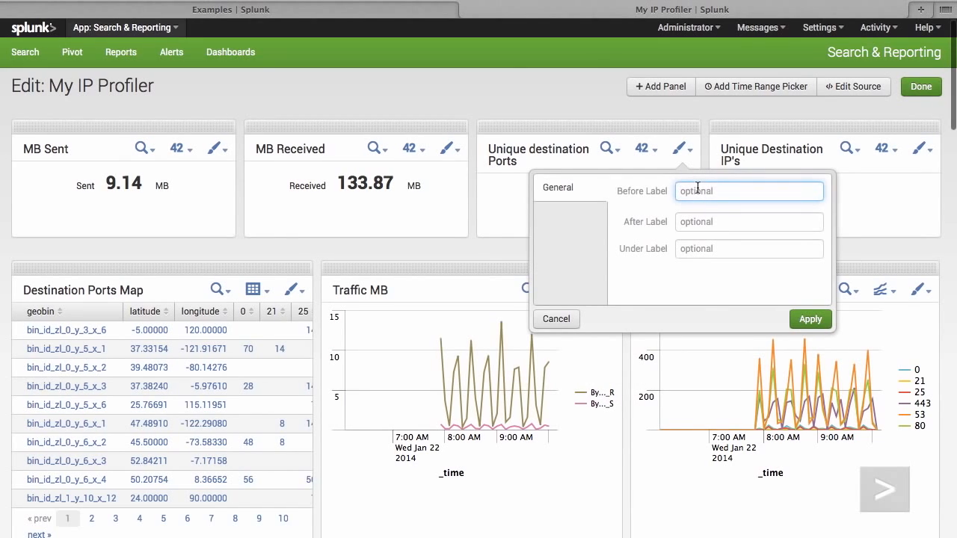
left_click(709, 224)
type("Ports")
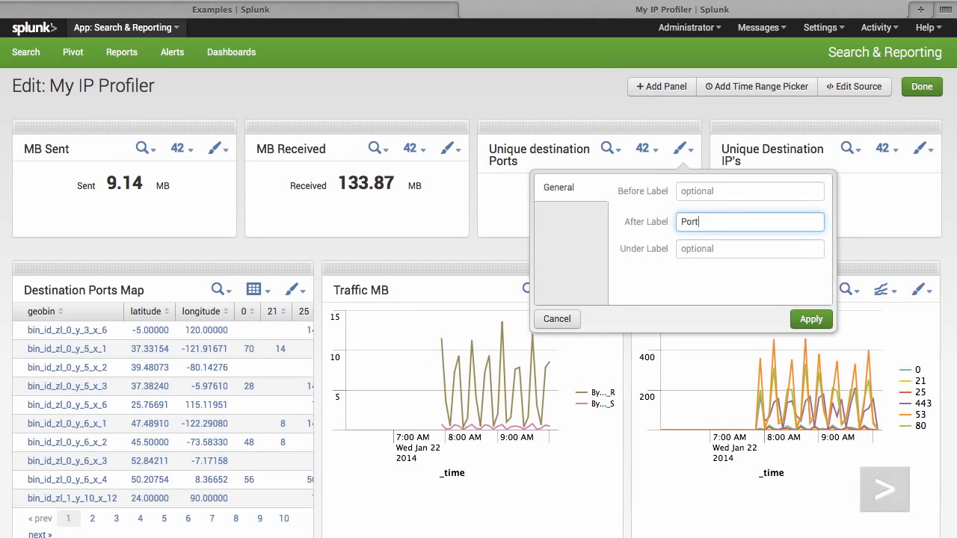
key("Tab")
type("dif")
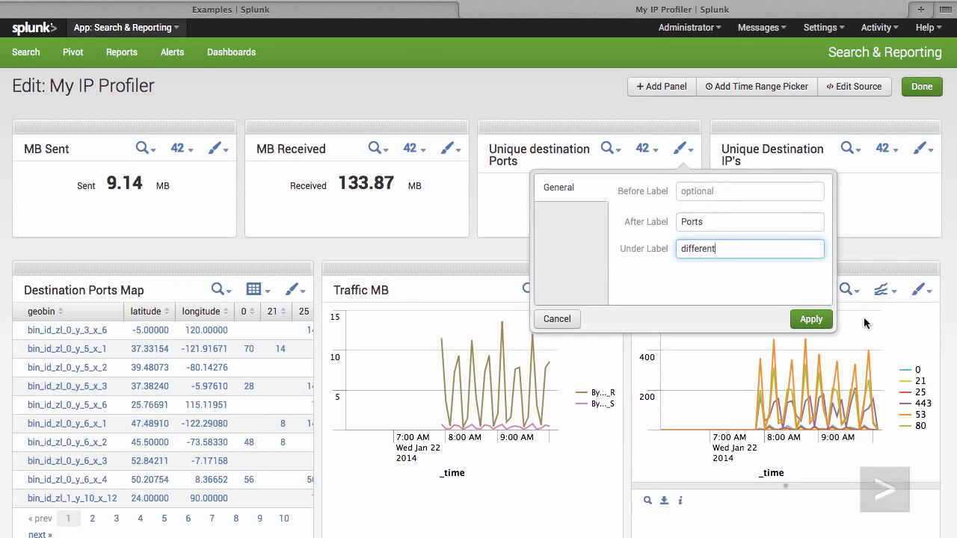
left_click(815, 322)
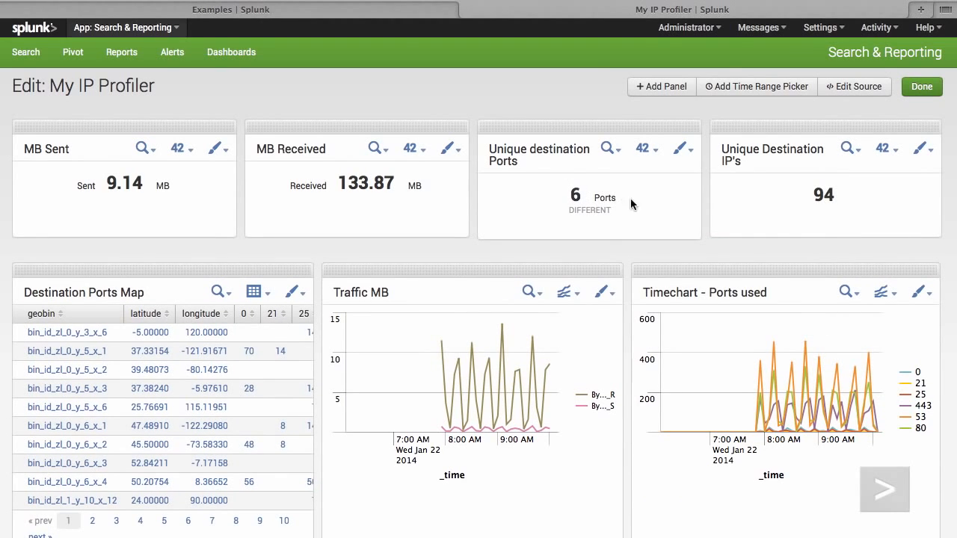
Format the Unique Destination IP's single value with the after label "Destinations" and the under label "Different", and apply it.
left_click(852, 149)
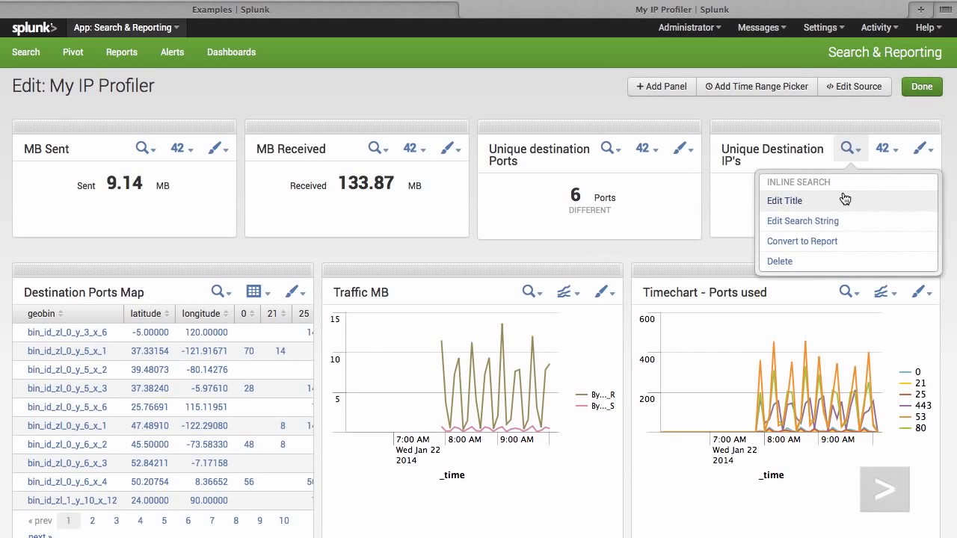
left_click(913, 150)
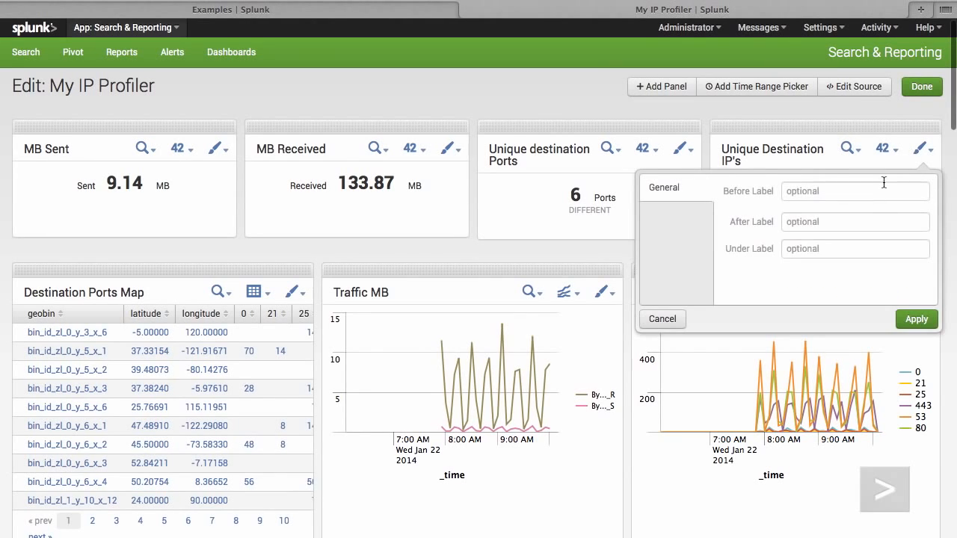
left_click(844, 224)
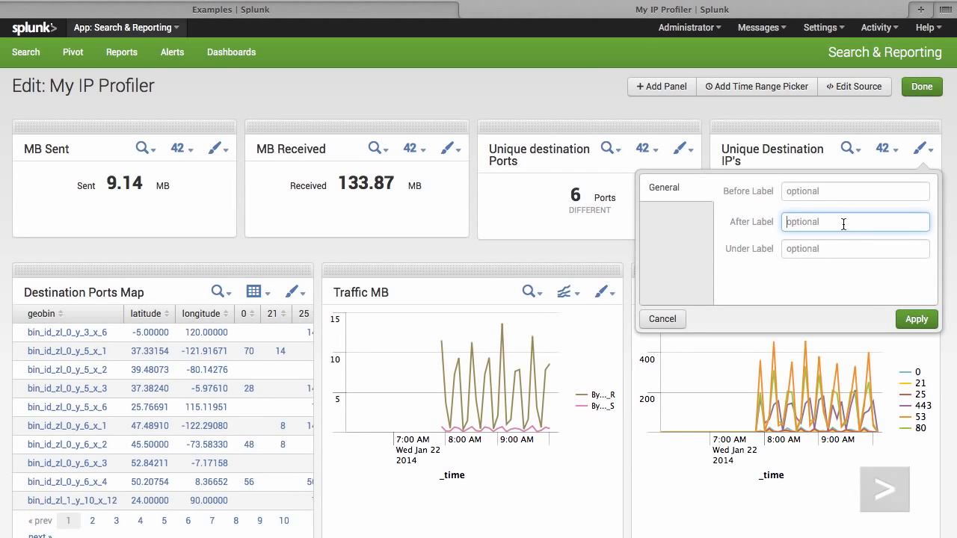
type("Destinations")
left_click(855, 249)
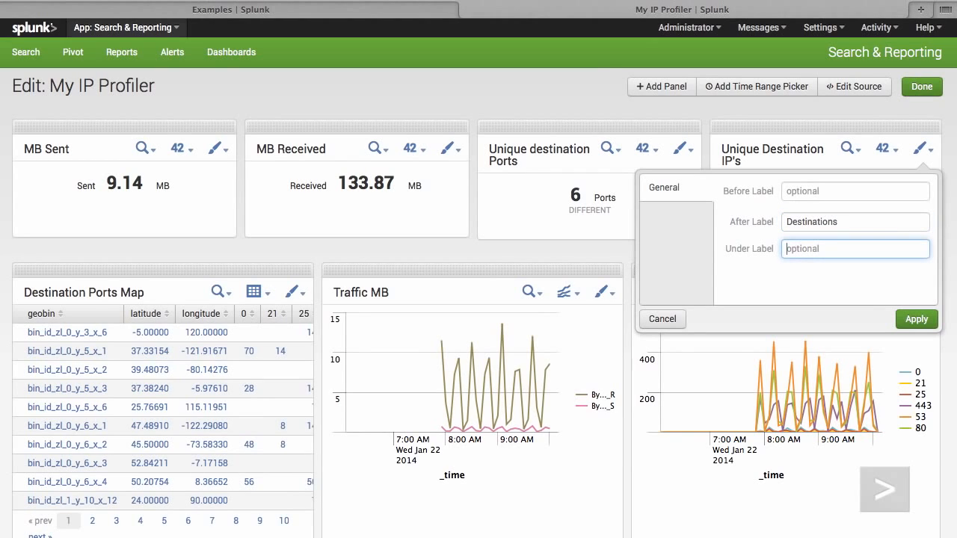
type("Different")
left_click(917, 320)
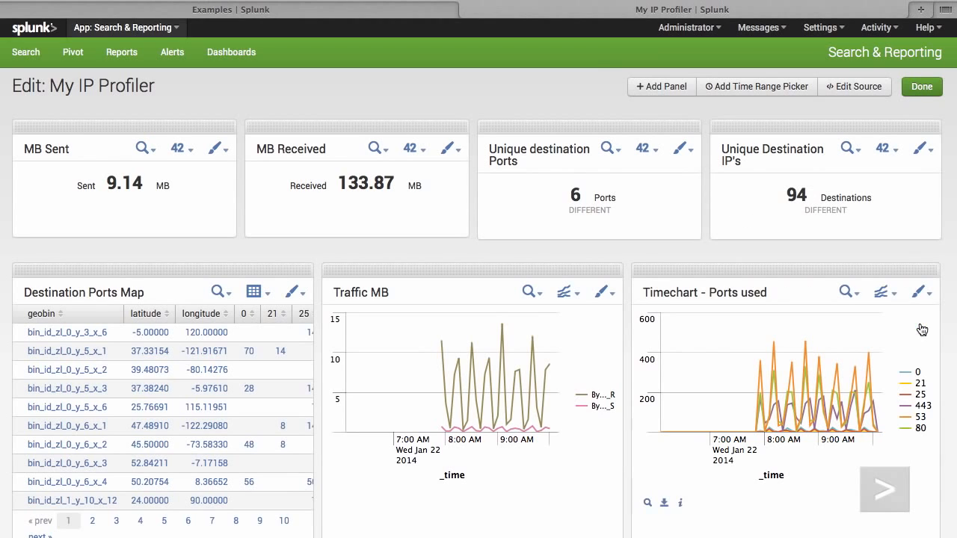
Finish editing the panels and look over the dashboard down to the Detailed List of Connections.
left_click(919, 88)
scroll(642, 216, "down", 5)
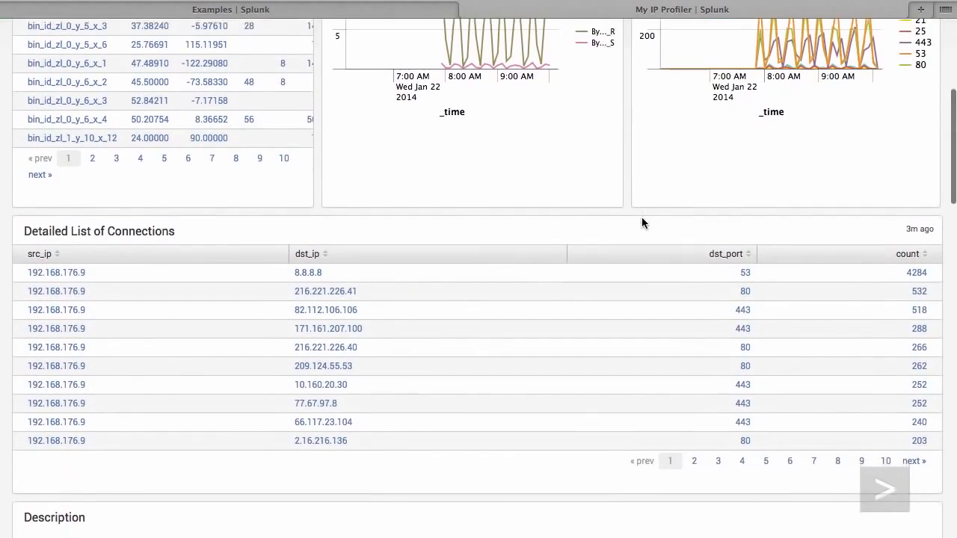
scroll(642, 217, "up", 5)
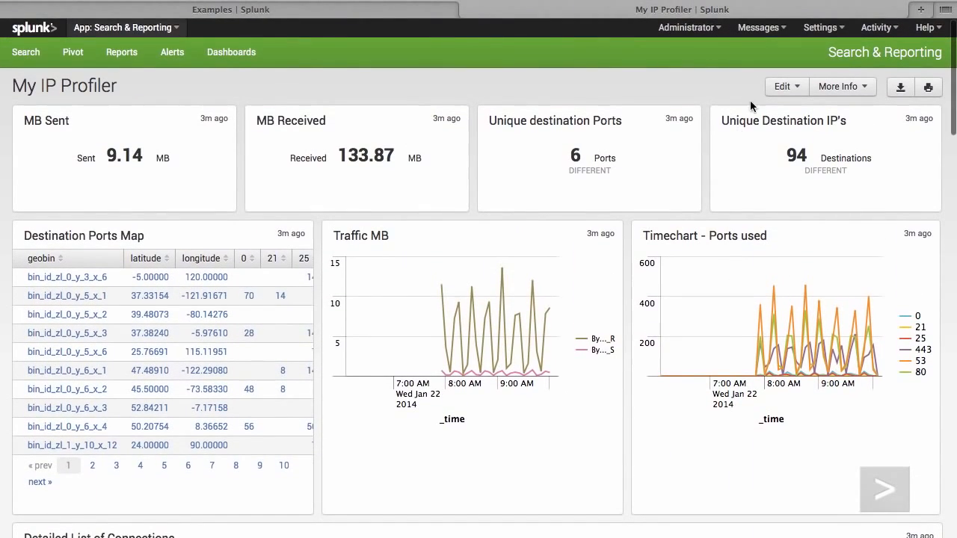
In the dashboard's XML source, change the opening and closing dashboard tags to form, and save the view.
left_click(775, 86)
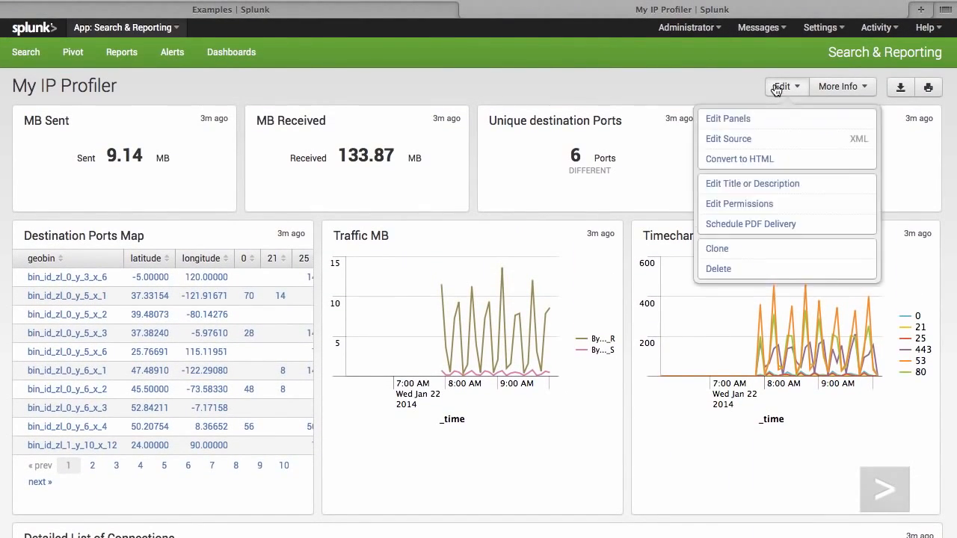
left_click(779, 145)
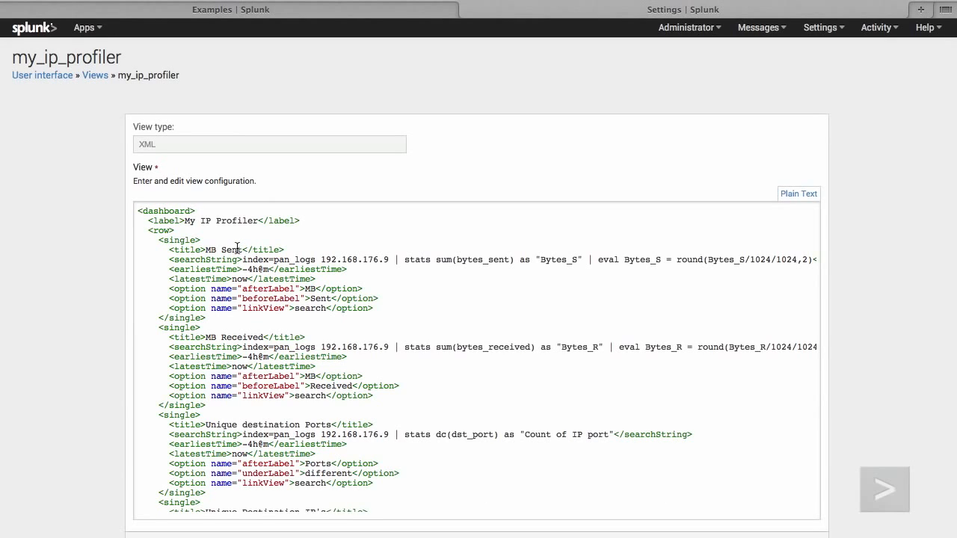
double_click(170, 212)
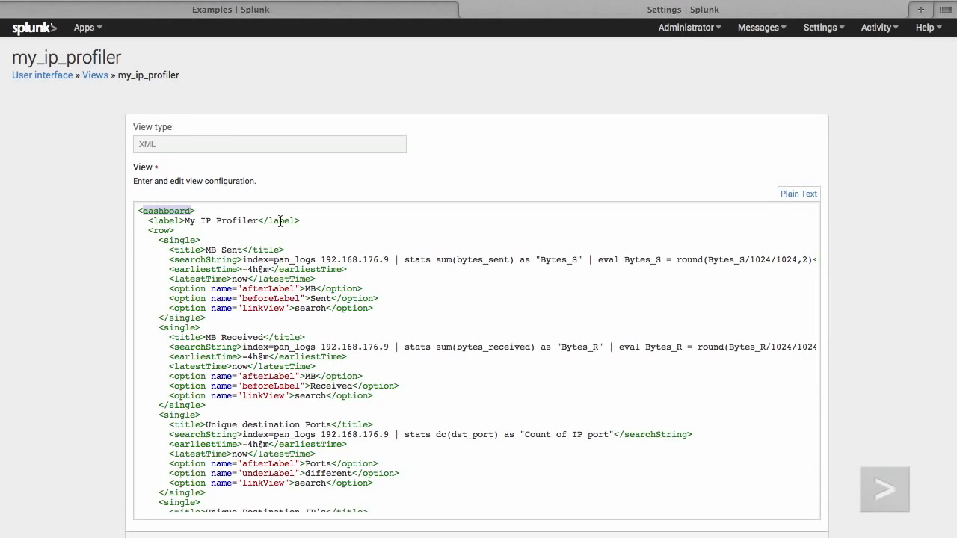
type("form>")
scroll(291, 384, "down", 15)
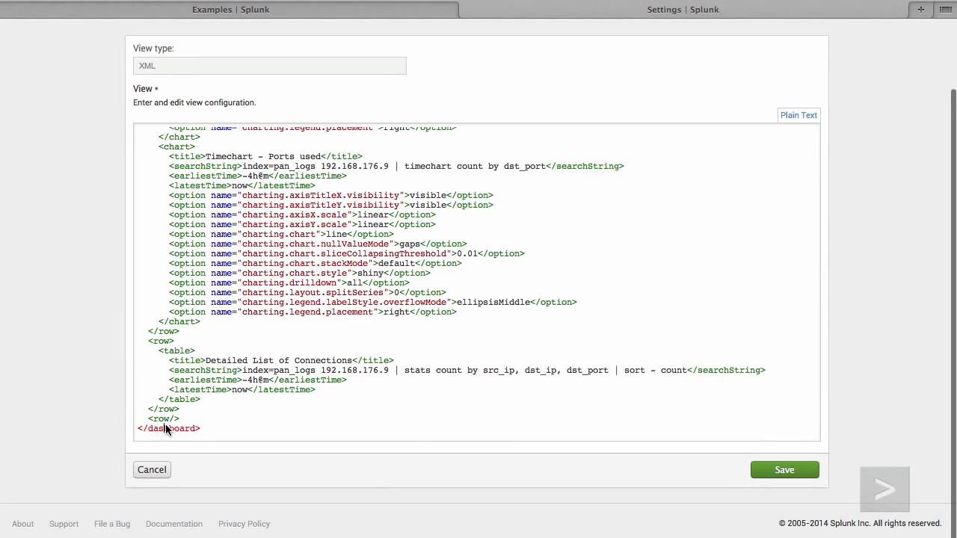
double_click(174, 429)
type("form")
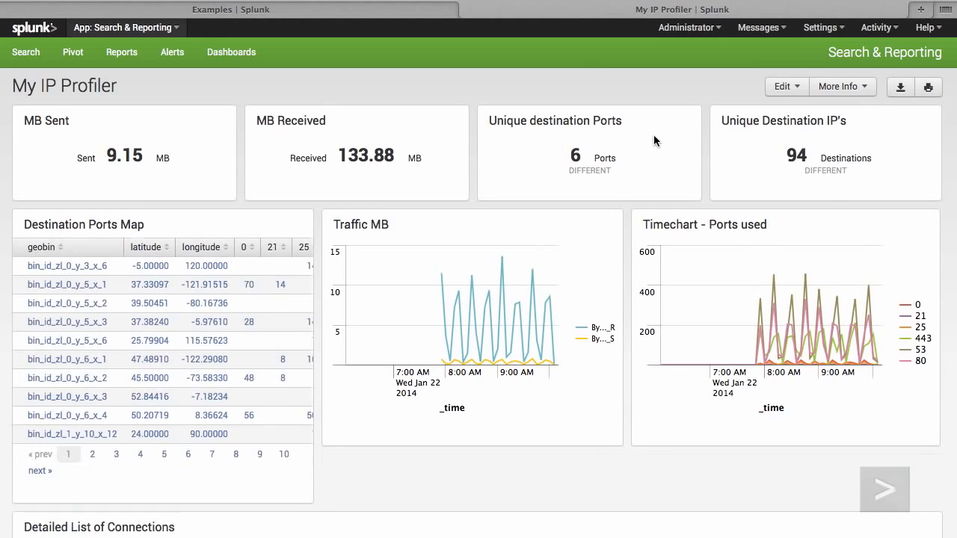
Add a time range picker to the dashboard with Last 24 hours as its default, and finish editing the panels.
left_click(794, 89)
left_click(785, 119)
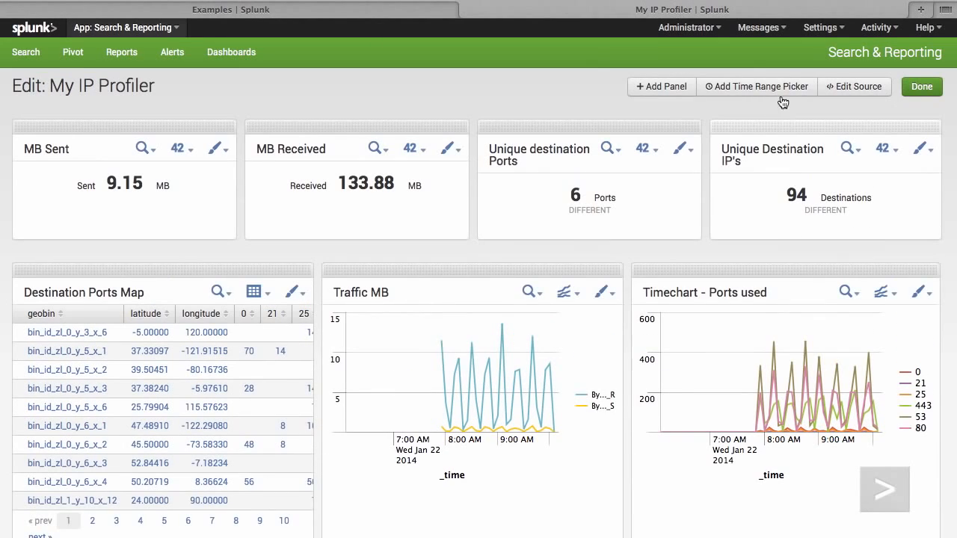
left_click(758, 89)
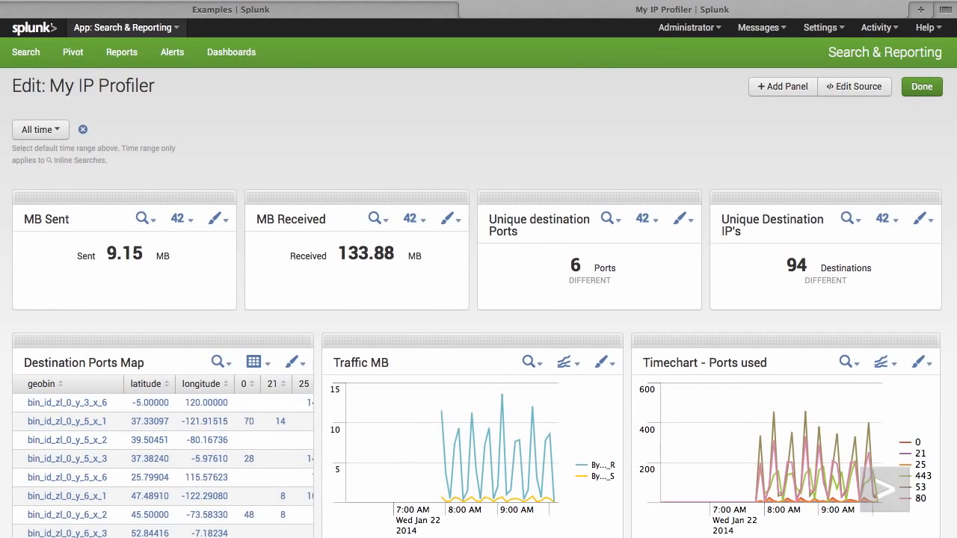
left_click(44, 132)
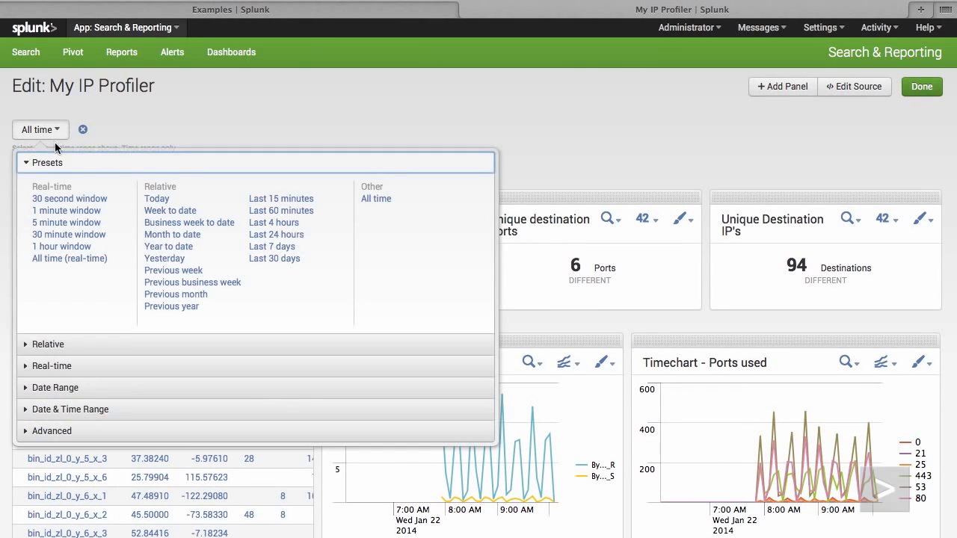
left_click(280, 234)
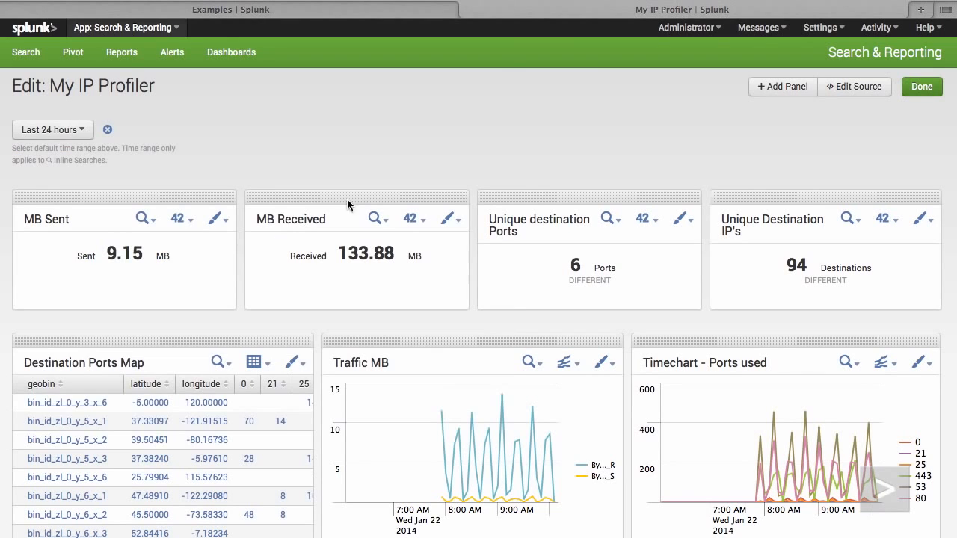
left_click(925, 88)
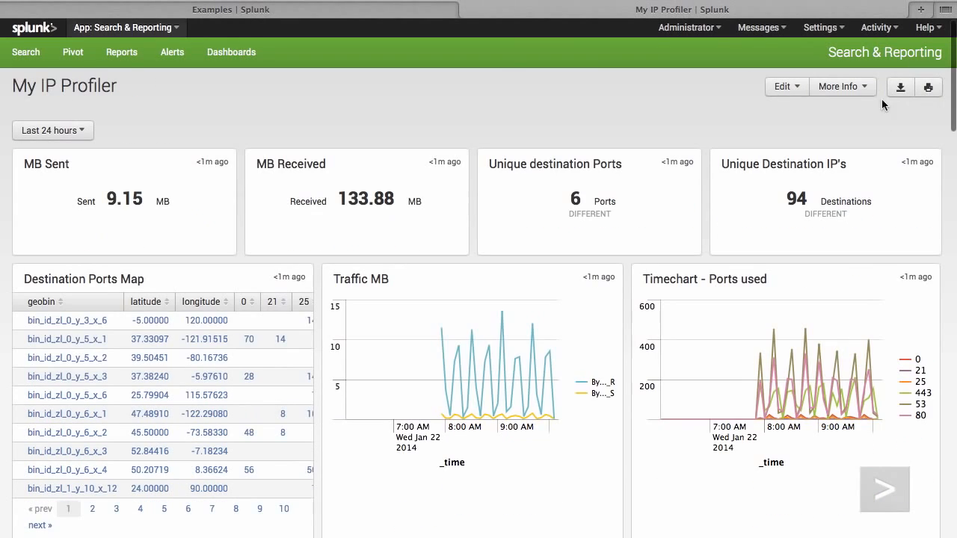
Set the time range picker on the My IP Profiler dashboard to Last 4 hours.
left_click(52, 131)
left_click(53, 131)
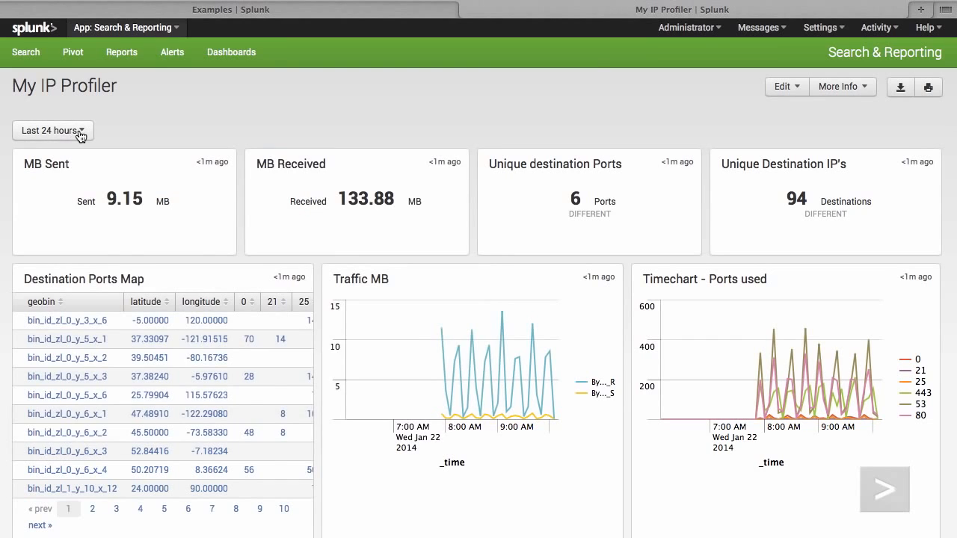
left_click(60, 131)
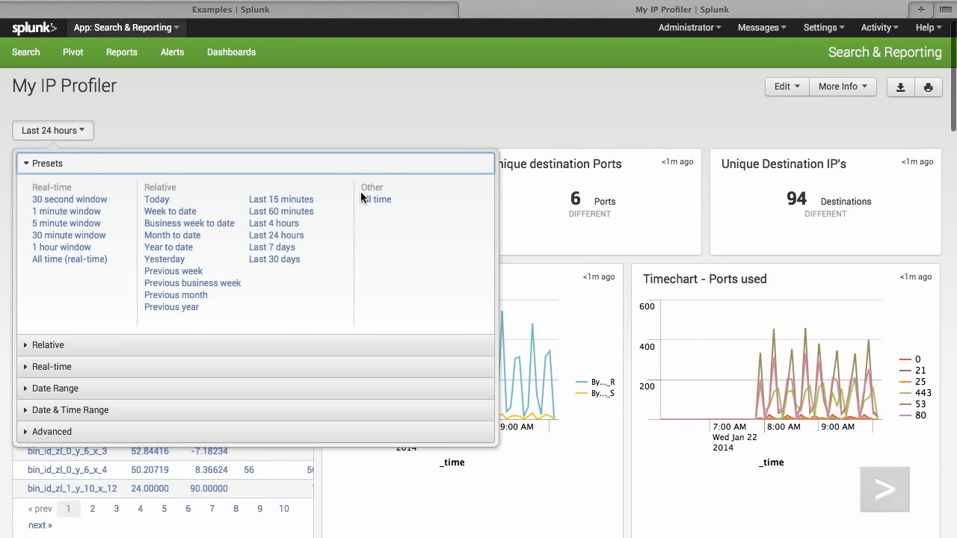
left_click(286, 223)
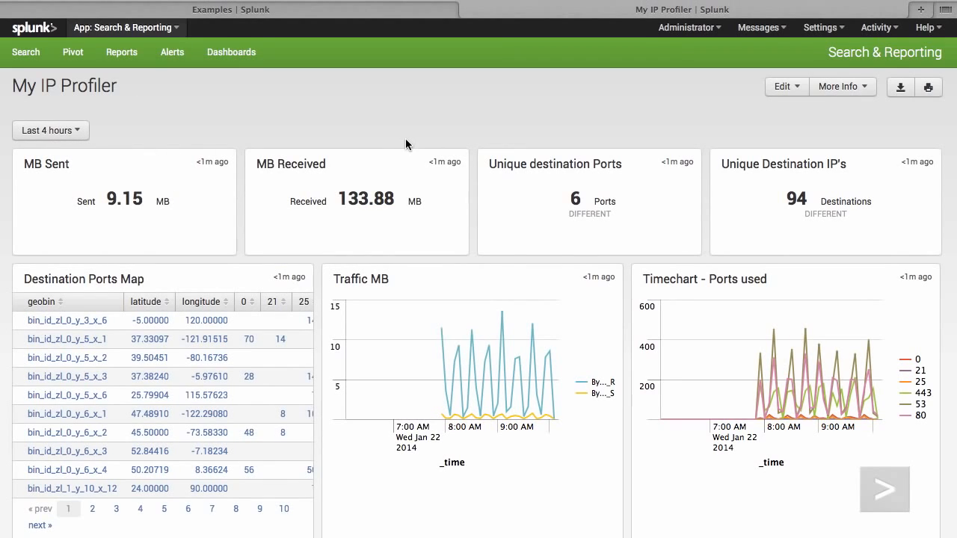
Open the dashboard's XML source and delete the earliestTime and latestTime lines from the MB Sent panel.
left_click(781, 88)
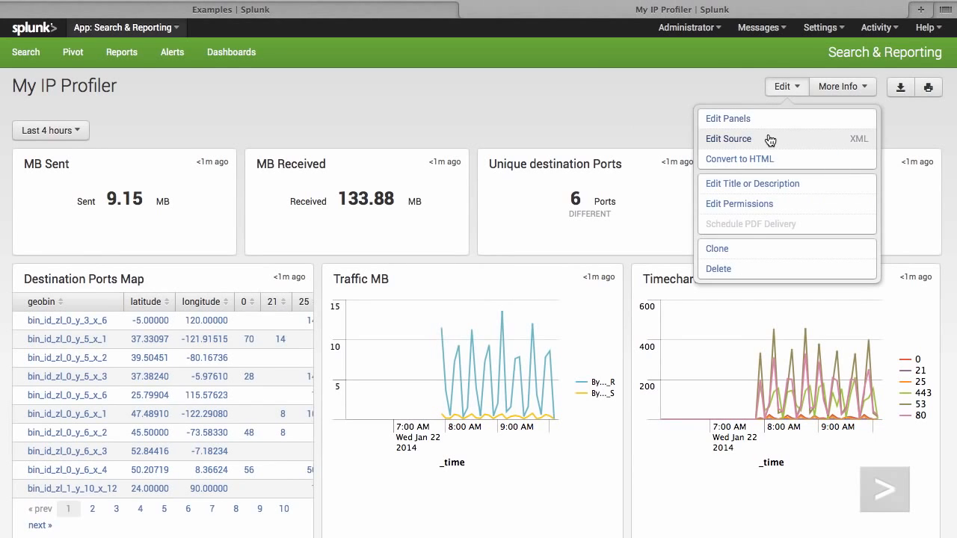
left_click(767, 136)
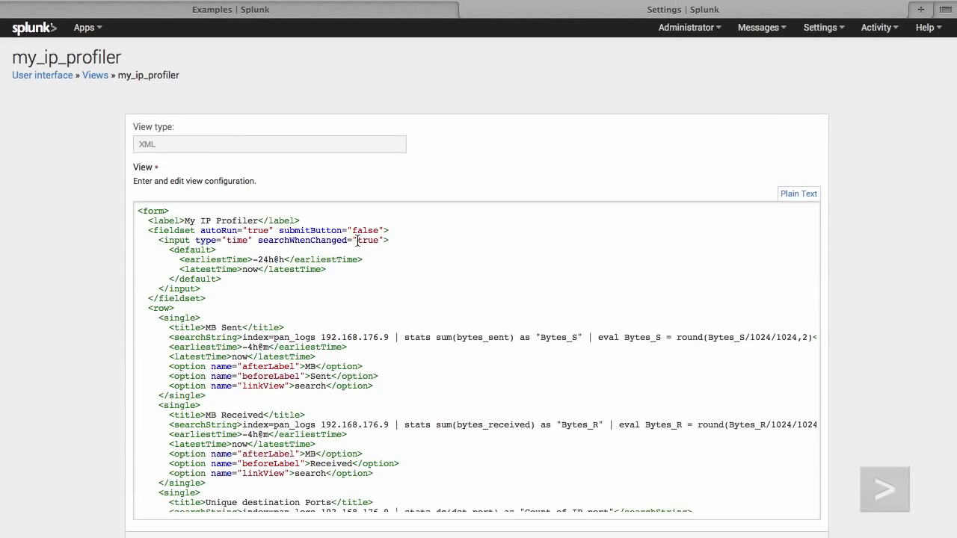
scroll(275, 263, "down", 1)
scroll(274, 263, "down", 3)
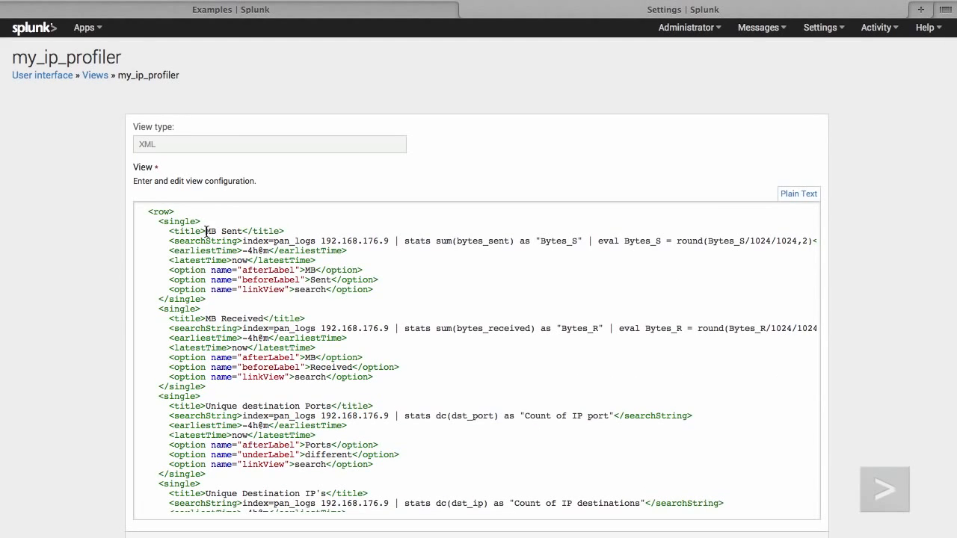
left_click_drag(206, 231, 244, 231)
left_click_drag(168, 251, 360, 256)
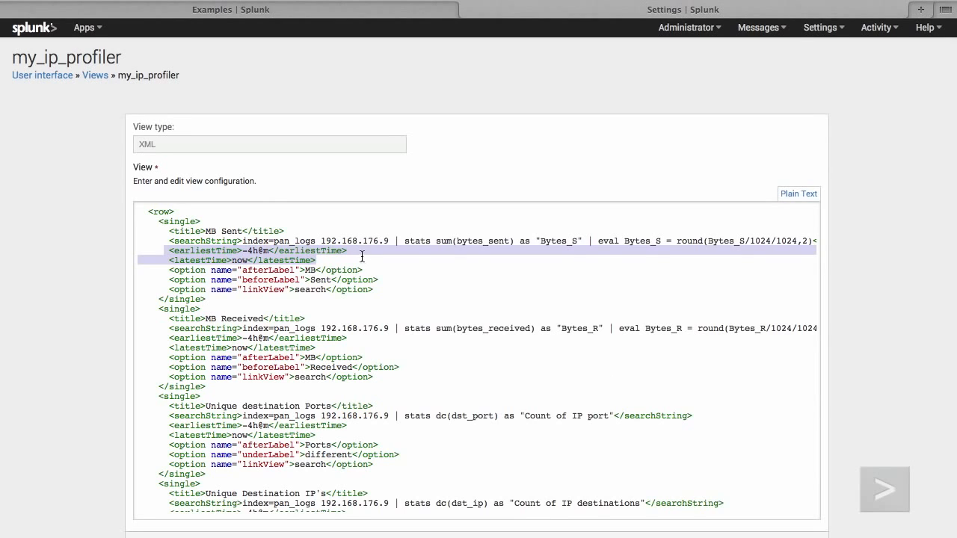
key("BackSpace")
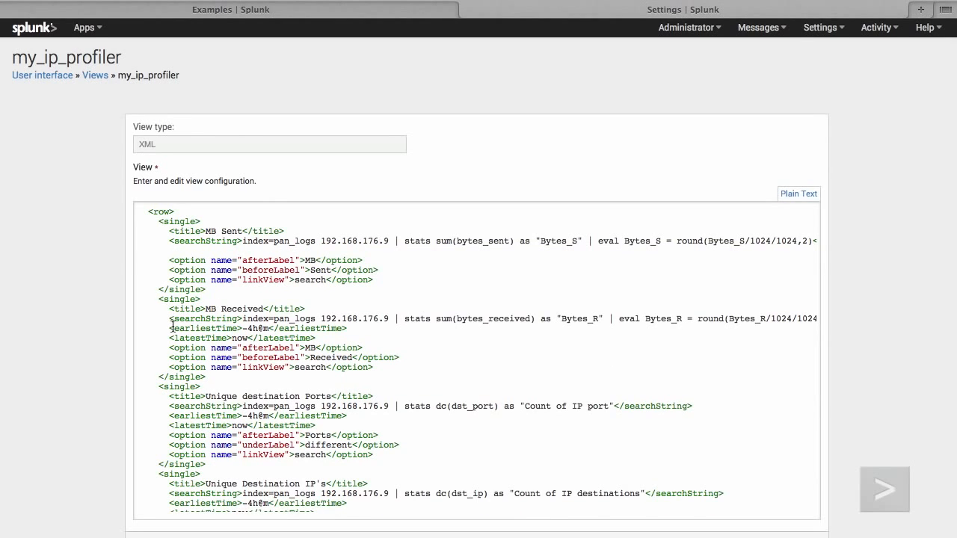
Delete the earliestTime and latestTime lines from the MB Received and Unique destination Ports panels in the view's XML.
left_click_drag(171, 328, 374, 336)
key("BackSpace")
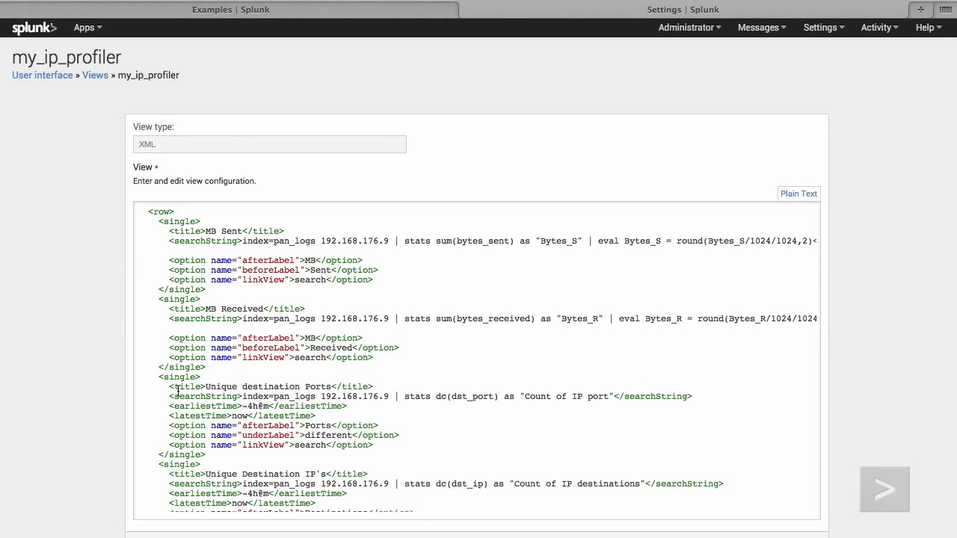
left_click_drag(169, 406, 352, 415)
key("BackSpace")
Delete the earliestTime and latestTime lines from the Destination Ports Map table and the Traffic MB chart.
scroll(343, 423, "down", 4)
scroll(341, 422, "down", 1)
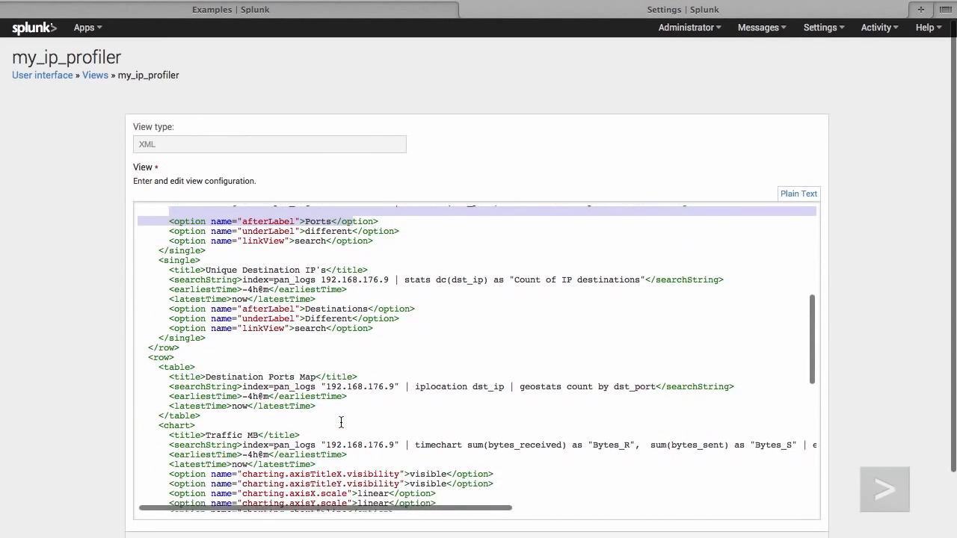
left_click_drag(169, 396, 337, 404)
key("BackSpace")
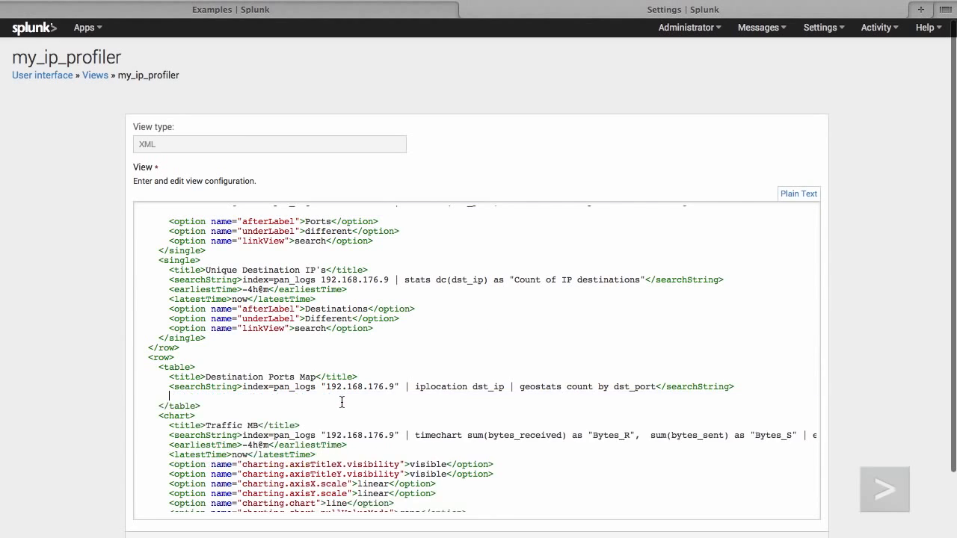
scroll(340, 404, "down", 6)
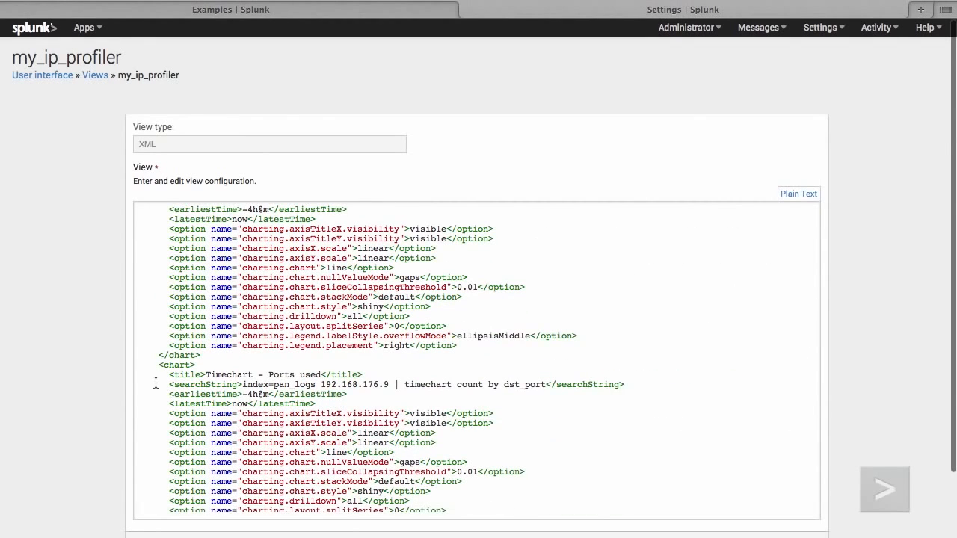
left_click_drag(171, 211, 330, 220)
key("BackSpace")
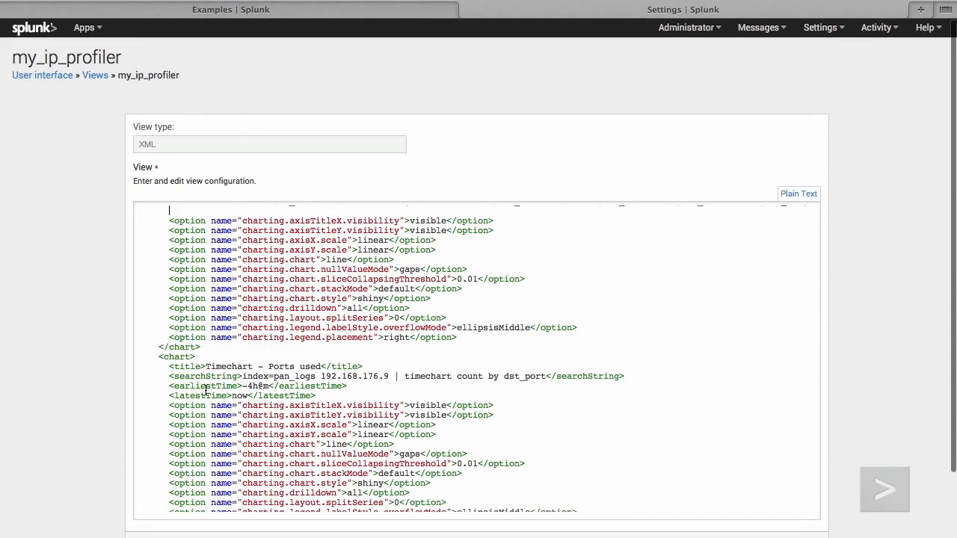
Delete the earliestTime and latestTime lines from the Timechart - Ports used chart and the Detailed List of Connections table.
left_click_drag(166, 381, 365, 392)
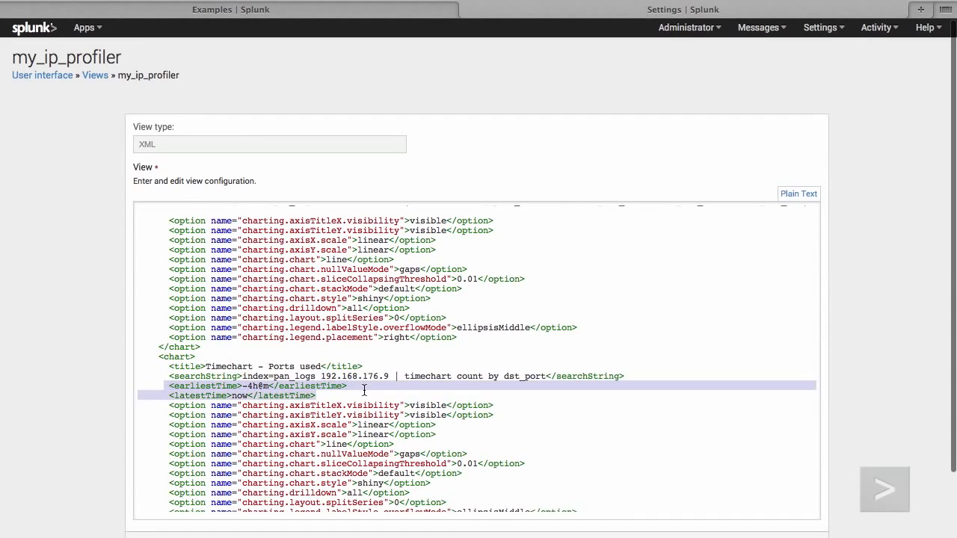
key("BackSpace")
scroll(358, 389, "down", 5)
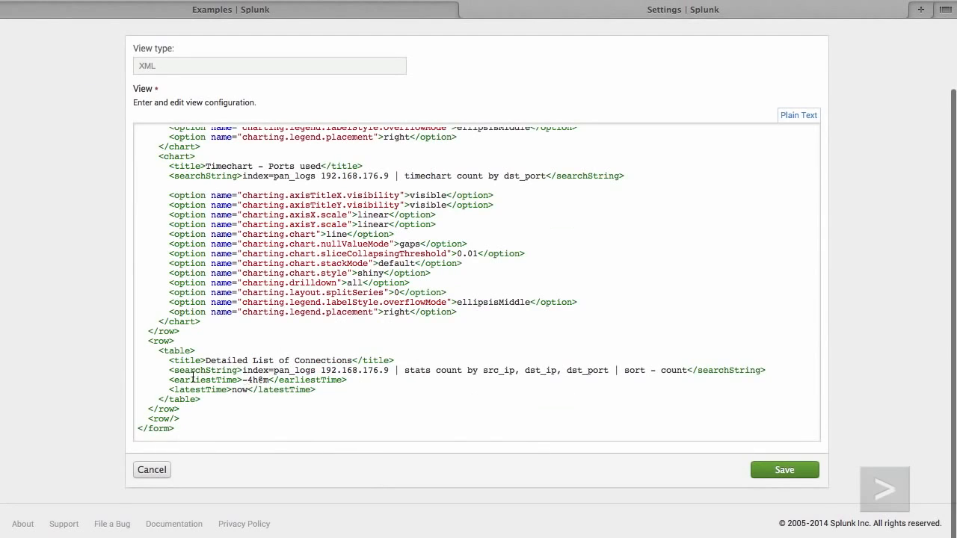
left_click_drag(166, 380, 350, 389)
key("BackSpace")
In the form's fieldset, set submitButton to true and the time input's searchWhenChanged to false, and save the view.
scroll(350, 389, "up", 5)
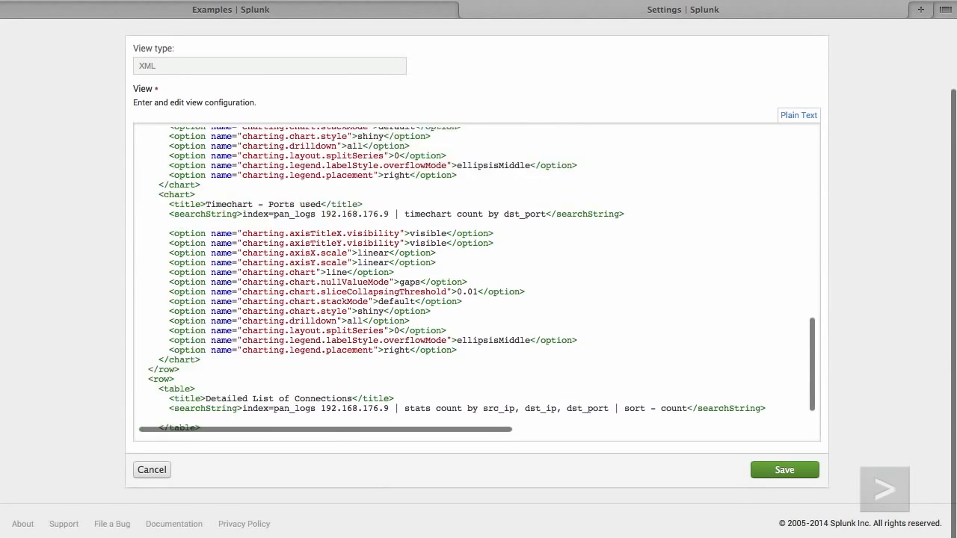
scroll(479, 281, "up", 10)
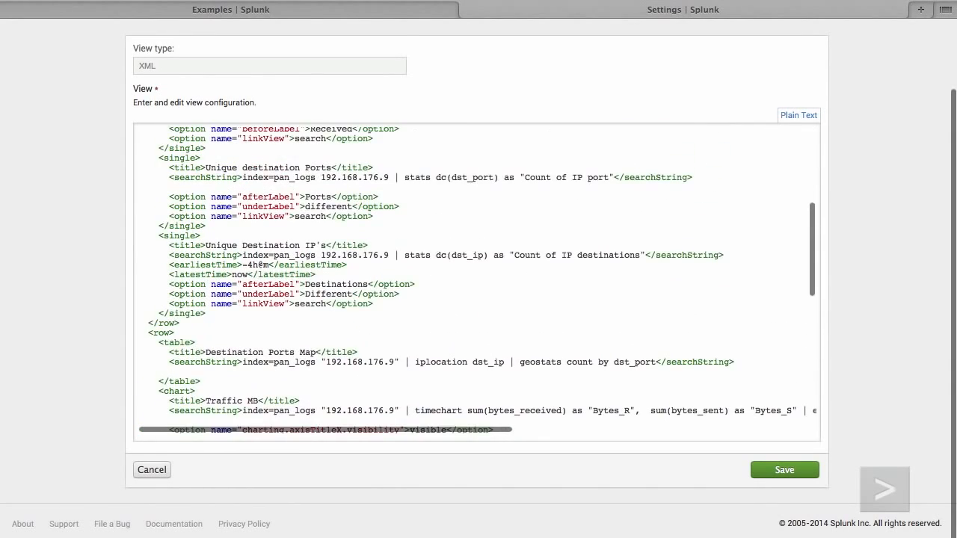
scroll(346, 267, "up", 6)
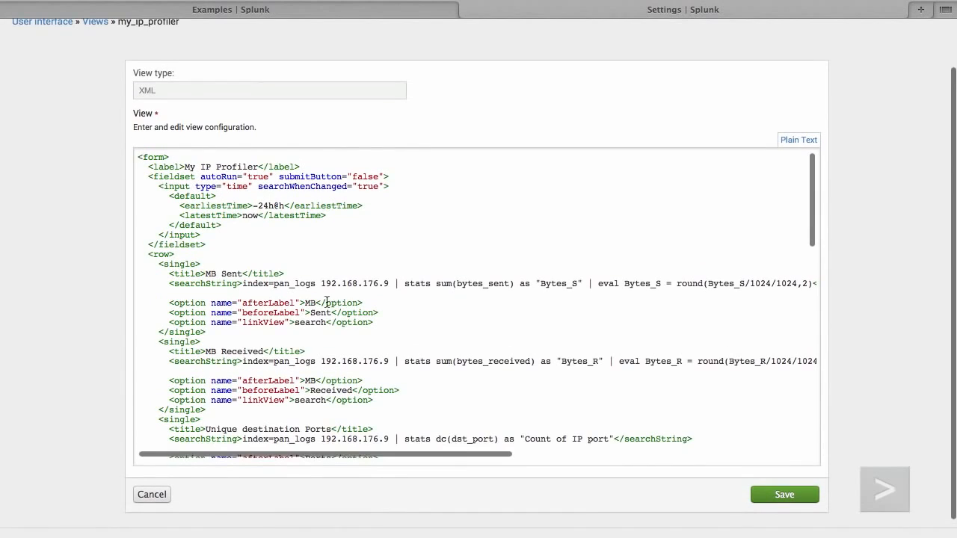
left_click_drag(181, 206, 379, 218)
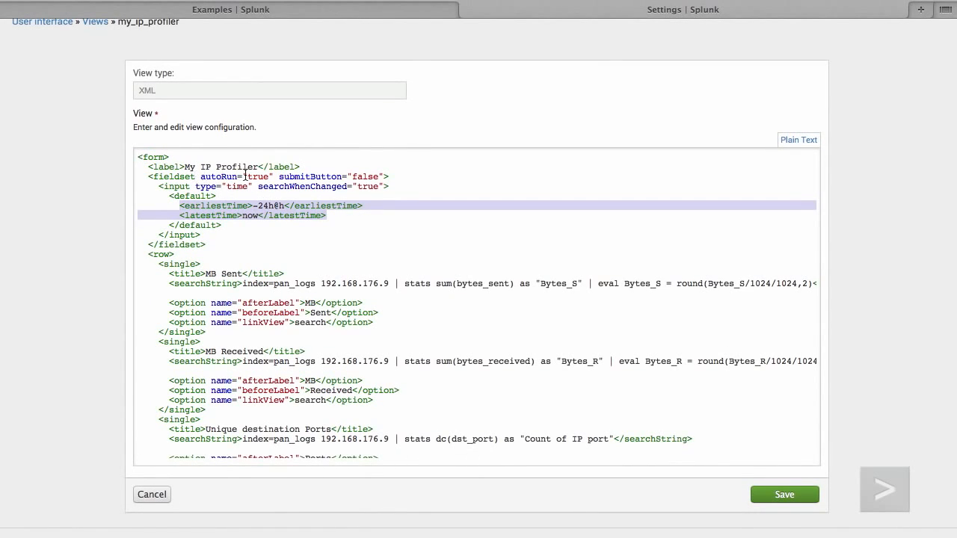
left_click_drag(244, 177, 279, 178)
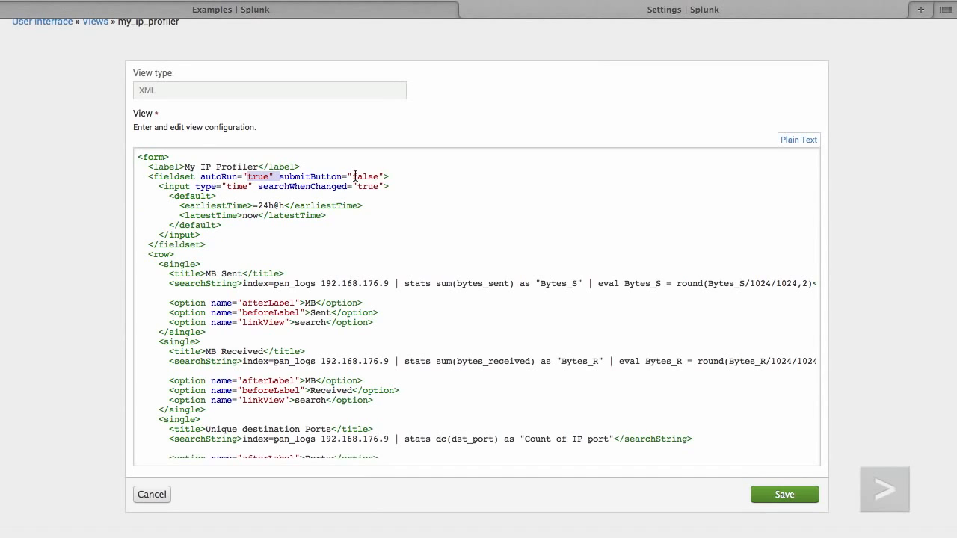
left_click_drag(379, 177, 359, 176)
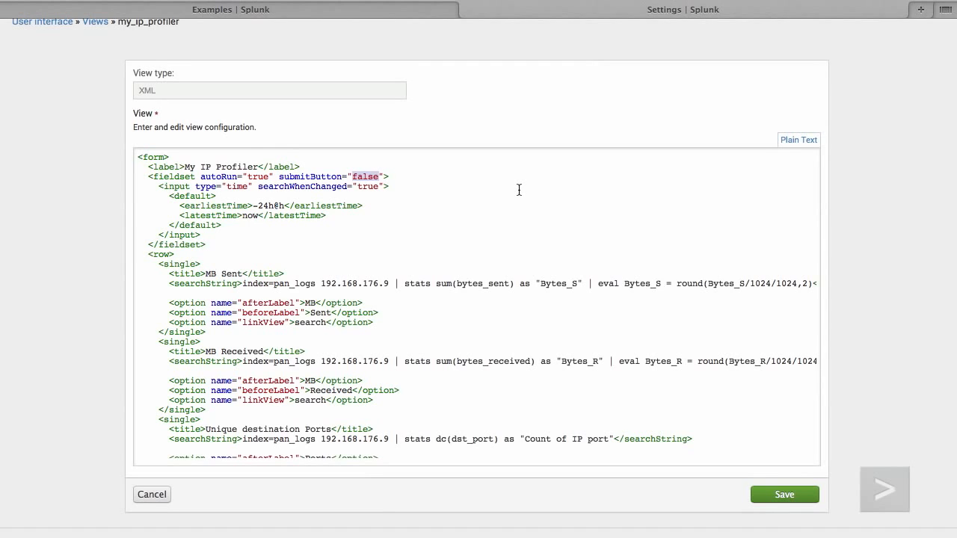
type("true")
double_click(367, 187)
type("false")
left_click(775, 498)
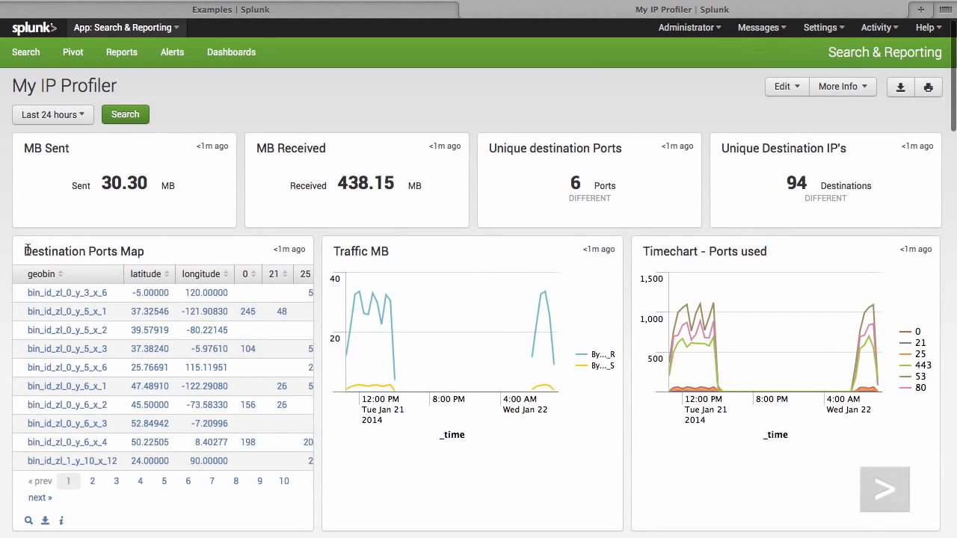
Look through the columns of the Destination Ports Map table on the My IP Profiler dashboard.
left_click_drag(27, 251, 149, 252)
left_click(153, 251)
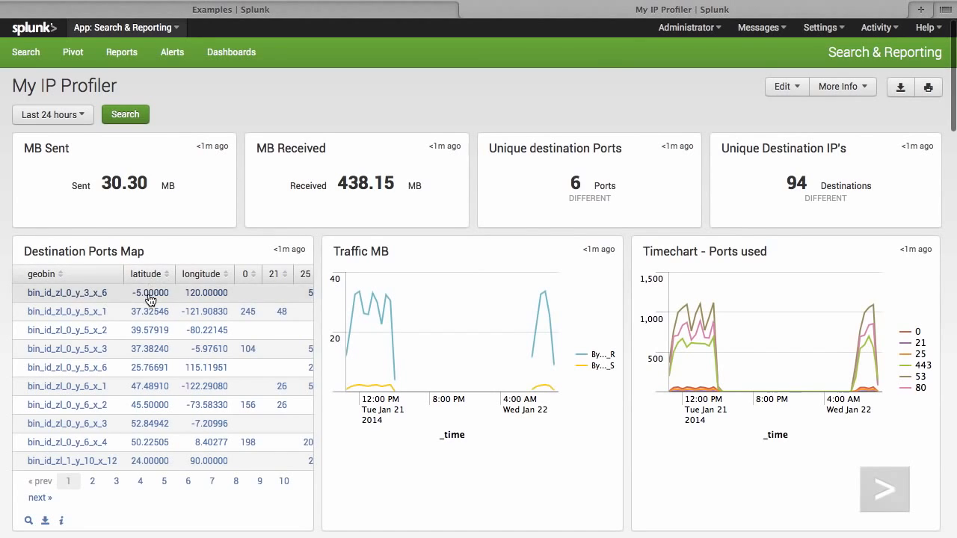
scroll(230, 309, "right", 3)
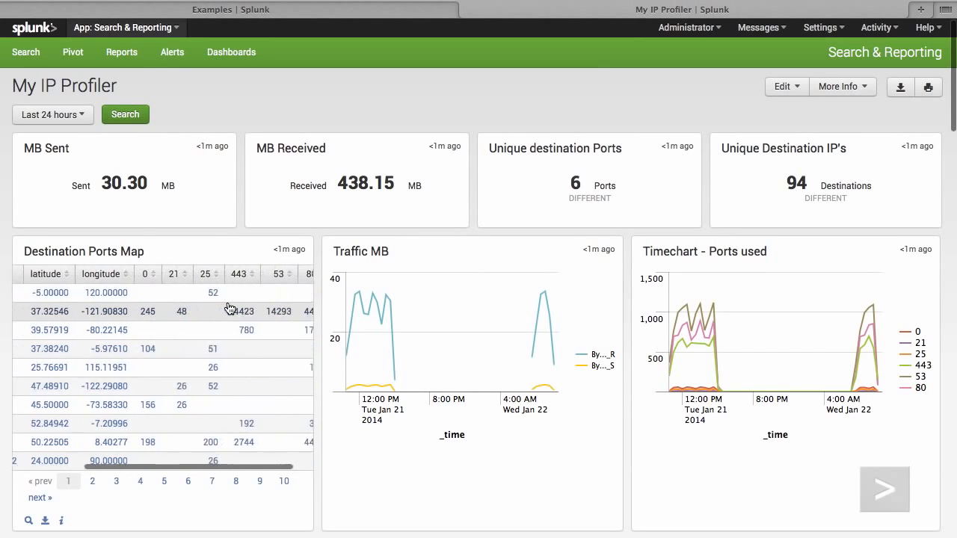
scroll(224, 310, "right", 1)
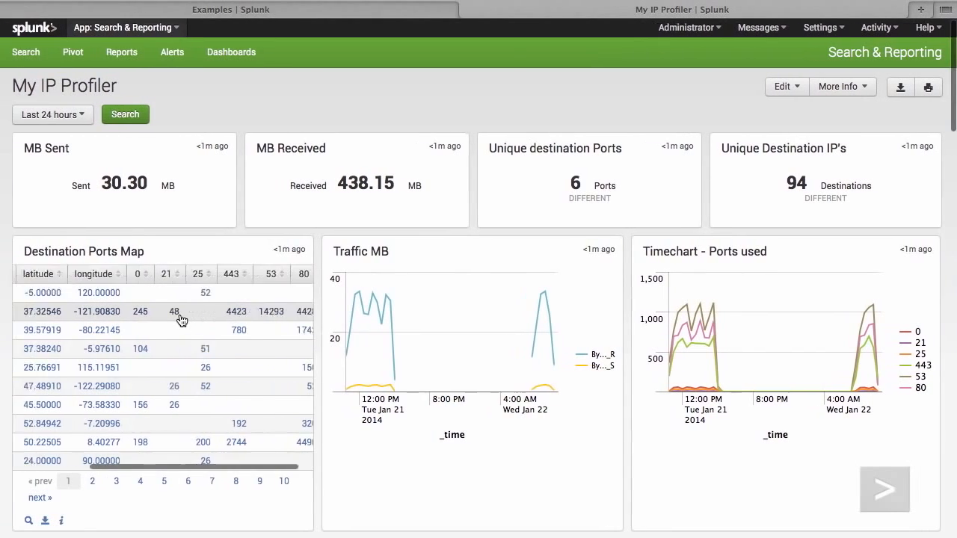
scroll(181, 320, "left", 4)
Go to the Splunk 6 Dashboard Examples page and open the Maps example with its OpenStreetMap Tiles panel.
left_click(785, 86)
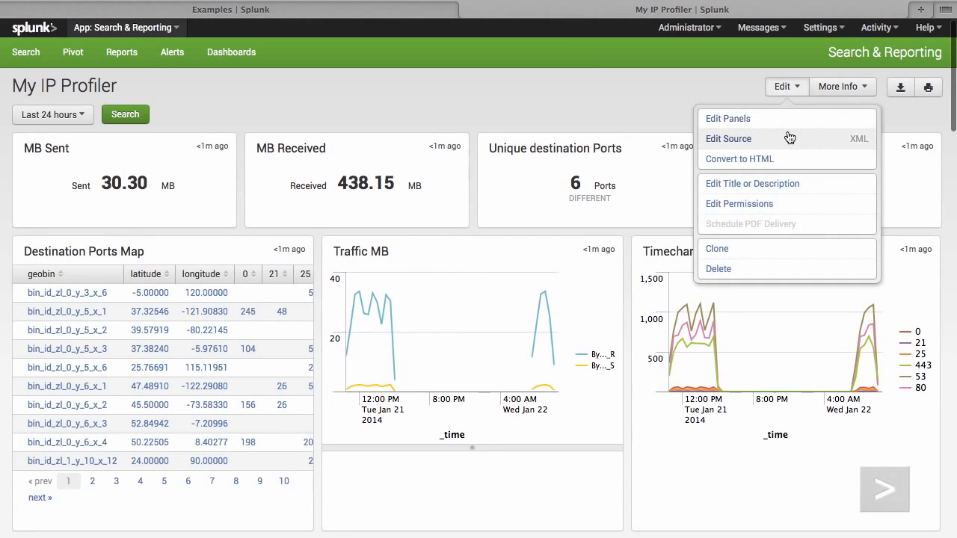
left_click(315, 14)
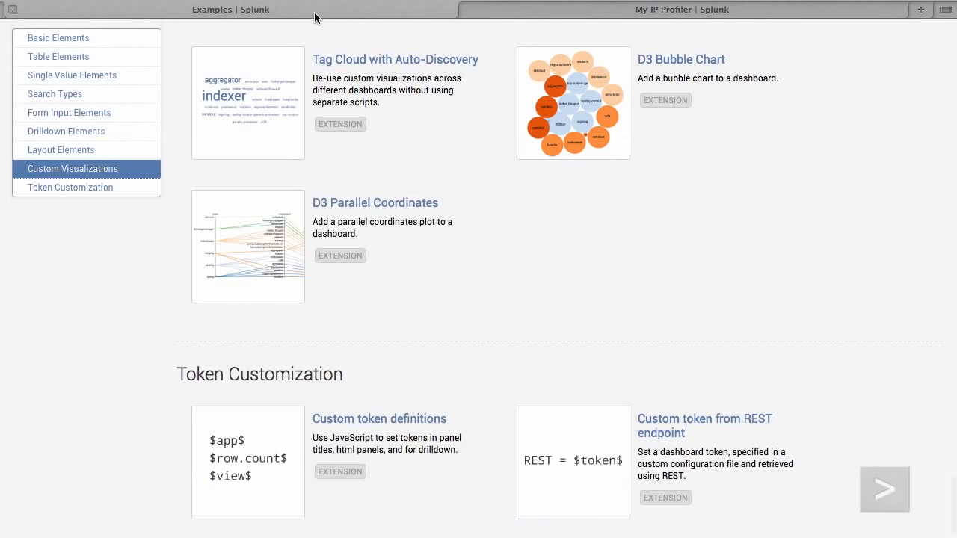
scroll(455, 244, "up", 15)
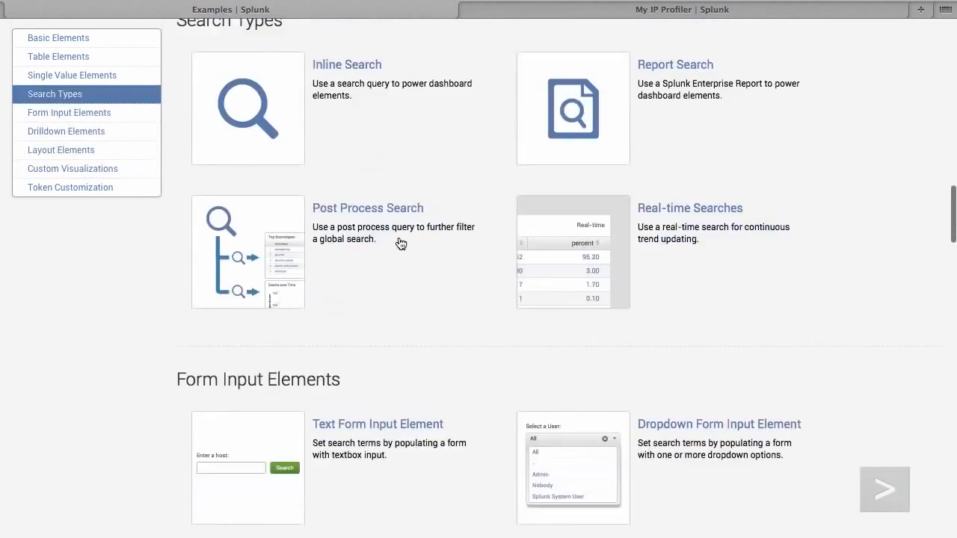
scroll(397, 241, "up", 10)
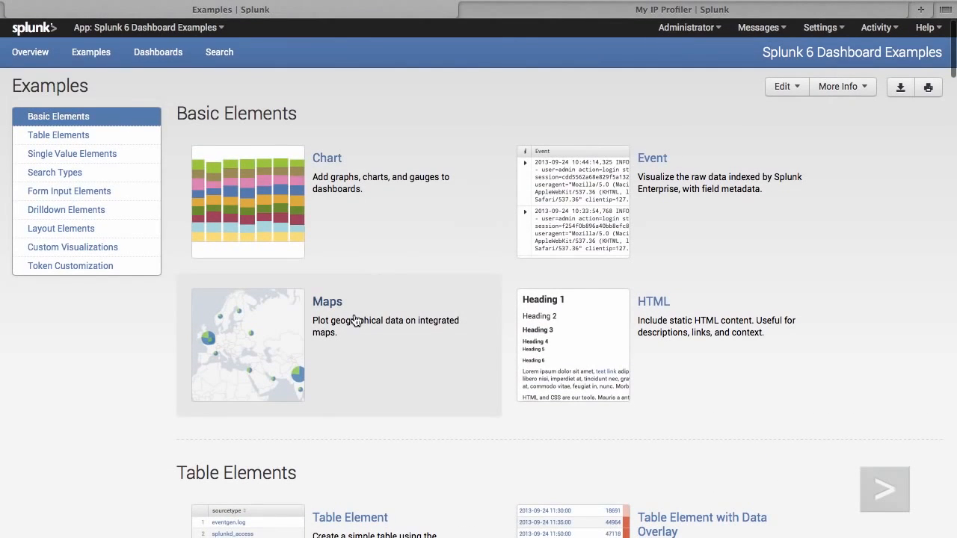
scroll(333, 303, "down", 1)
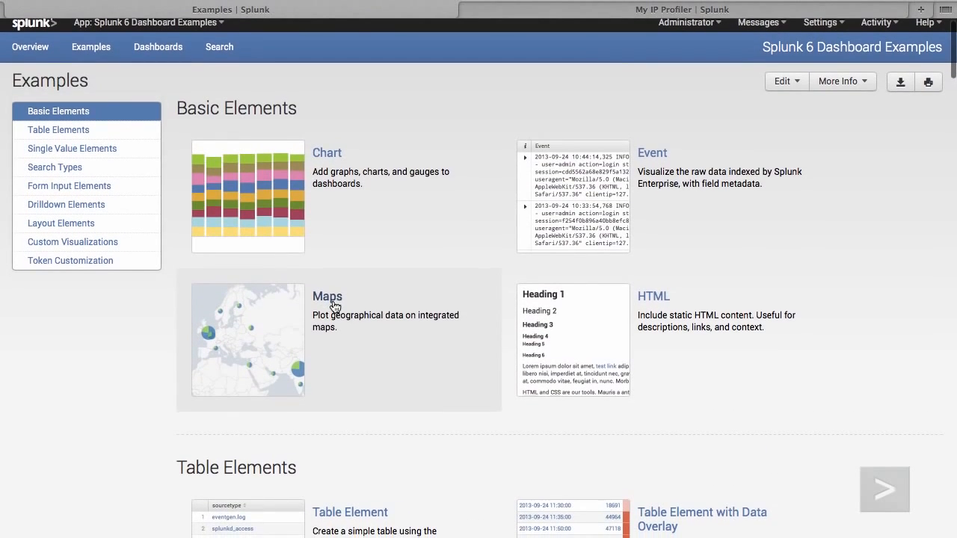
left_click(328, 297)
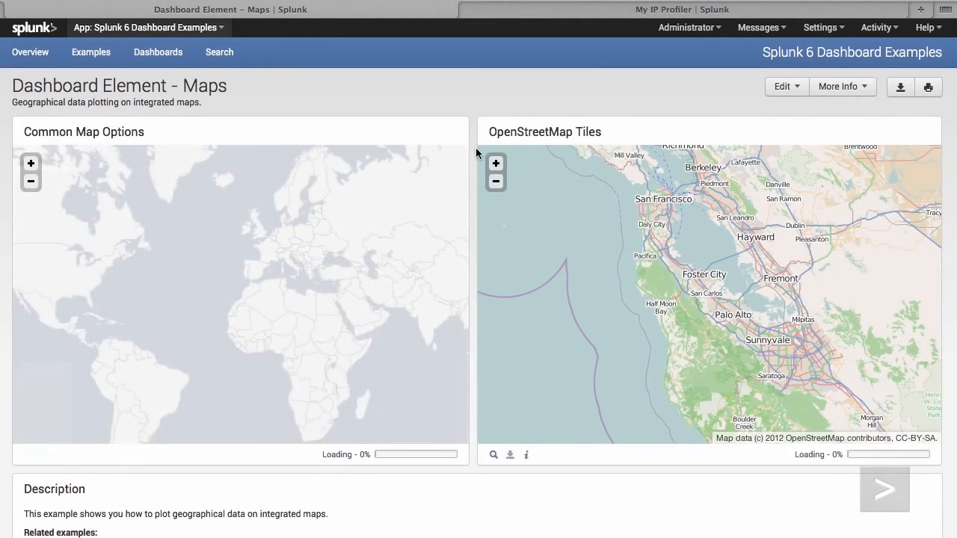
left_click_drag(498, 137, 598, 132)
left_click(616, 132)
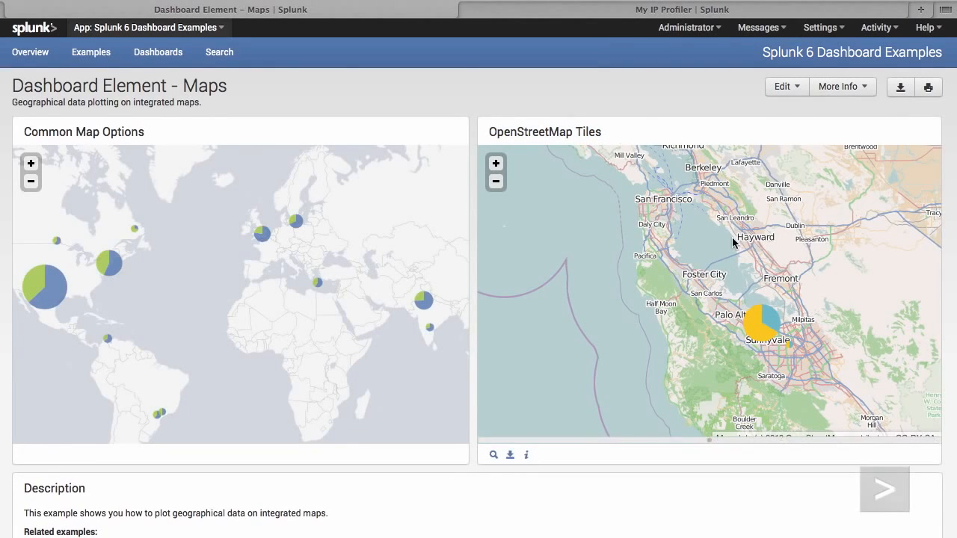
Examine the Common Map Options source in simple_maps.xml, including its map tags and the iplocation and geostats search commands.
mouse_move(269, 235)
scroll(473, 297, "down", 5)
scroll(472, 297, "down", 4)
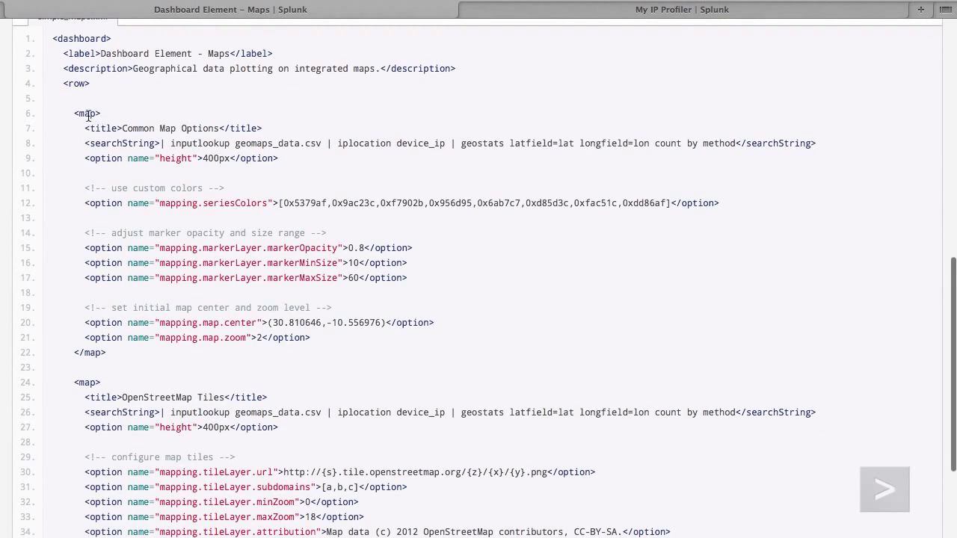
double_click(88, 114)
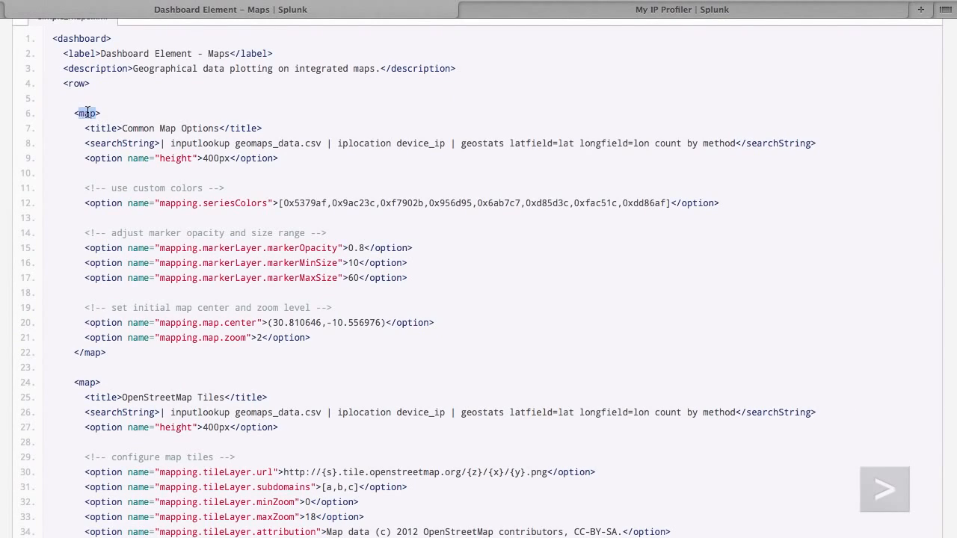
double_click(93, 352)
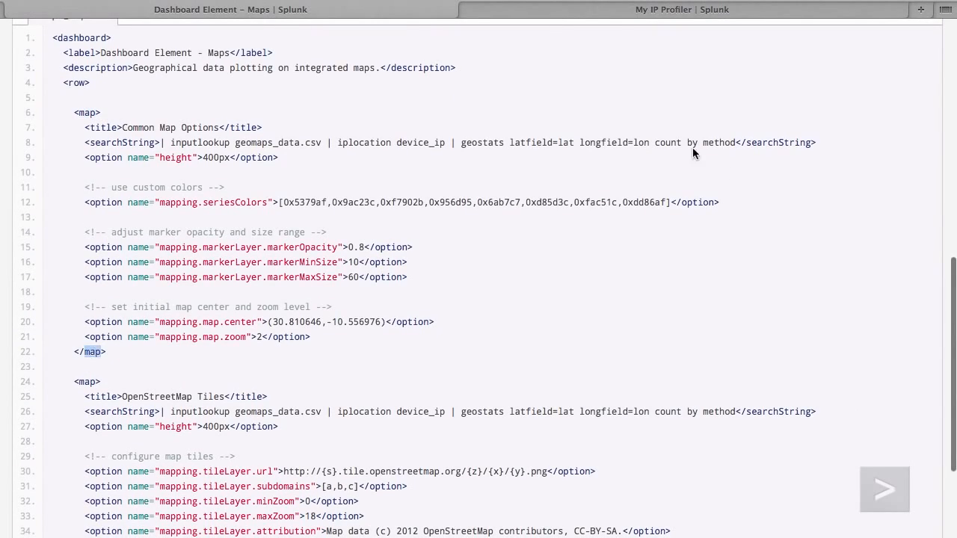
left_click_drag(462, 142, 509, 142)
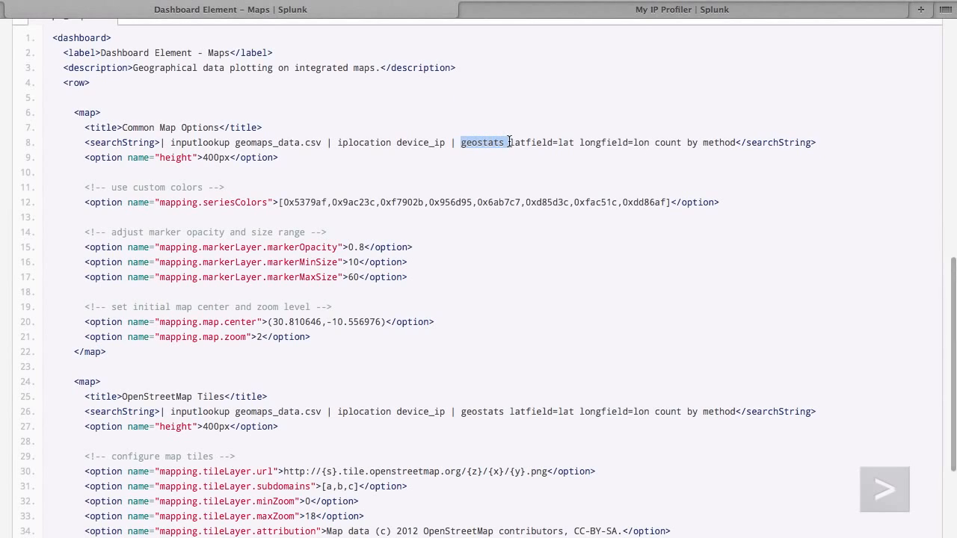
left_click_drag(339, 142, 439, 136)
left_click(438, 140)
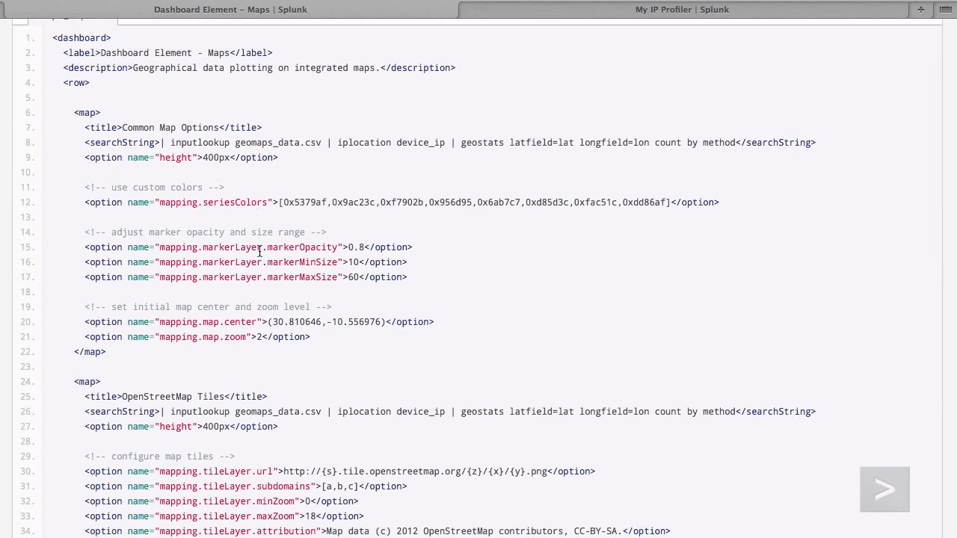
double_click(88, 113)
scroll(125, 199, "down", 2)
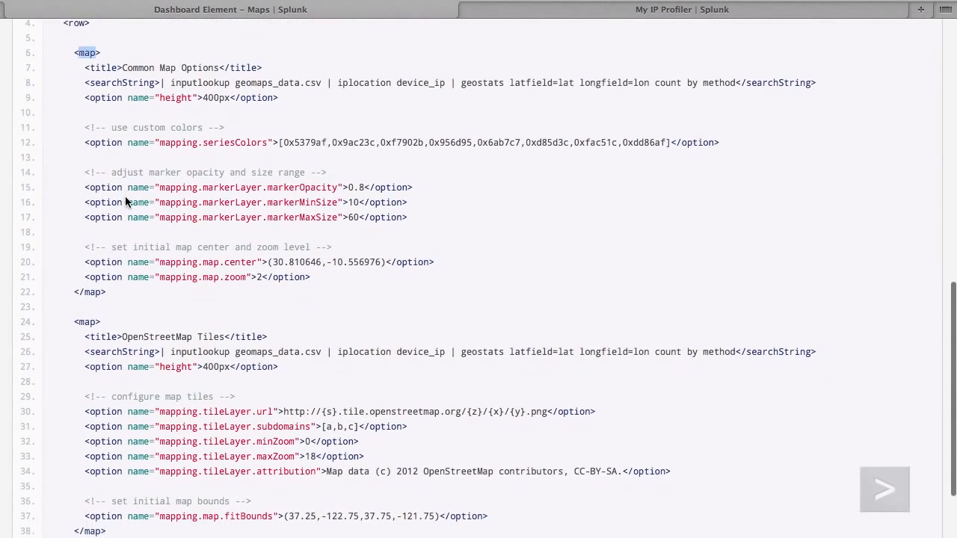
Examine the tile layer URL option of the OpenStreetMap Tiles source and the first map's opening tag.
scroll(125, 200, "down", 3)
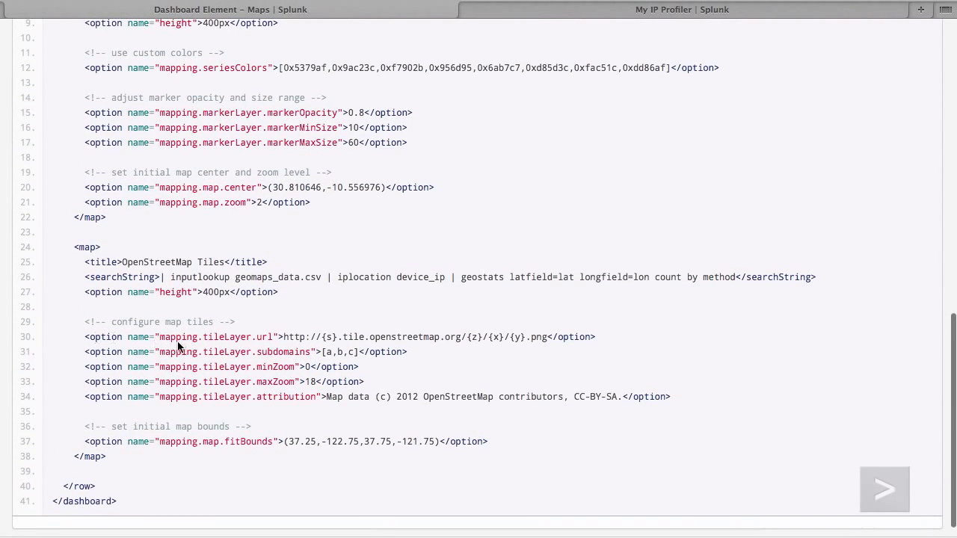
left_click_drag(159, 336, 271, 338)
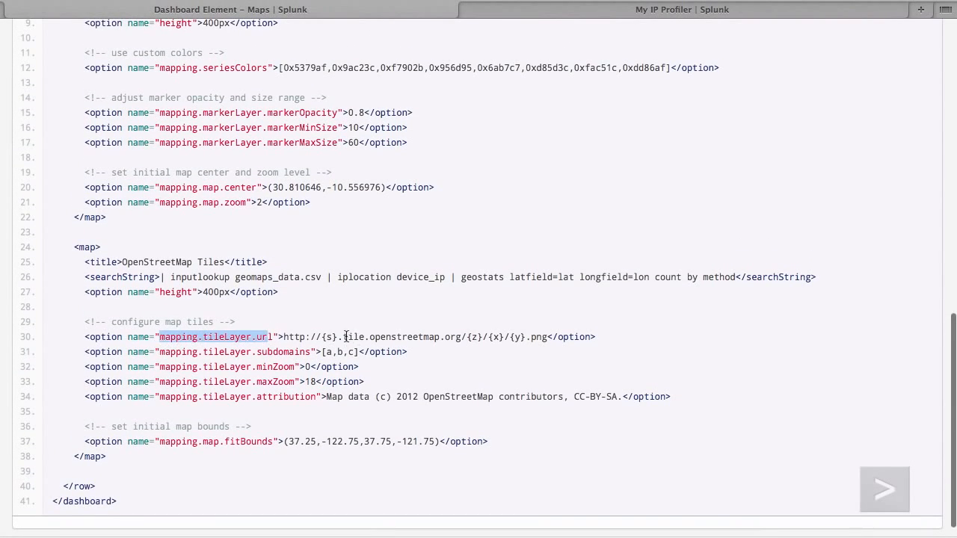
left_click_drag(353, 336, 535, 336)
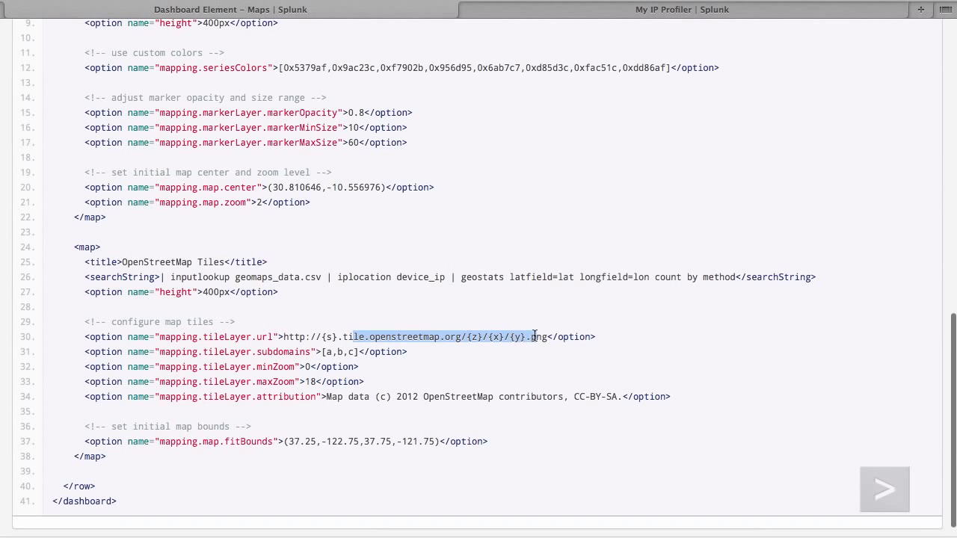
scroll(396, 336, "up", 5)
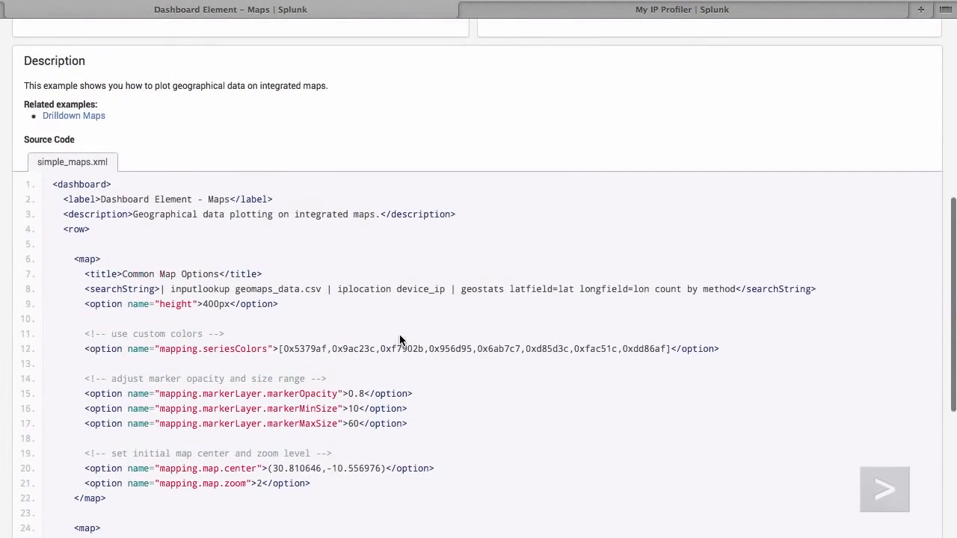
double_click(84, 215)
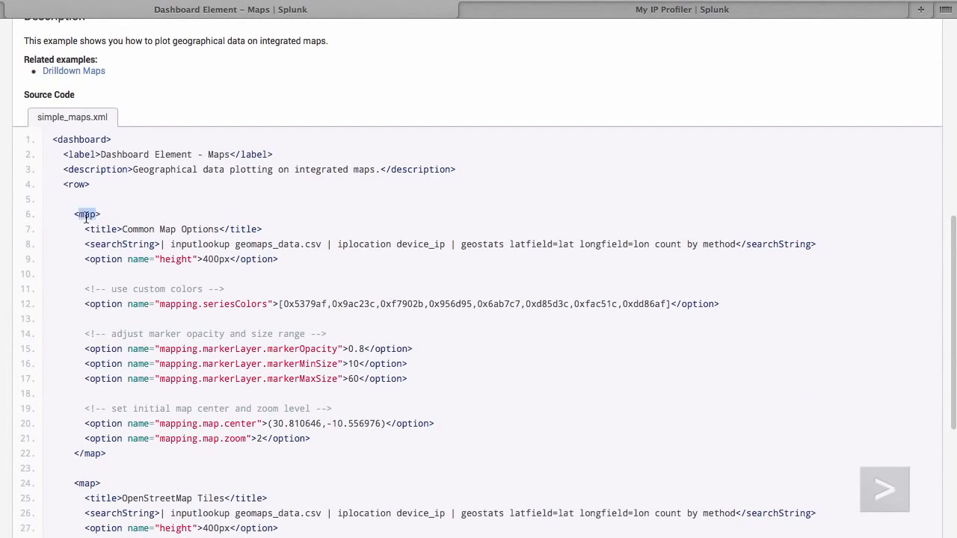
Switch to the My IP Profiler dashboard, open its XML source and find the Destination Ports Map panel.
left_click(552, 13)
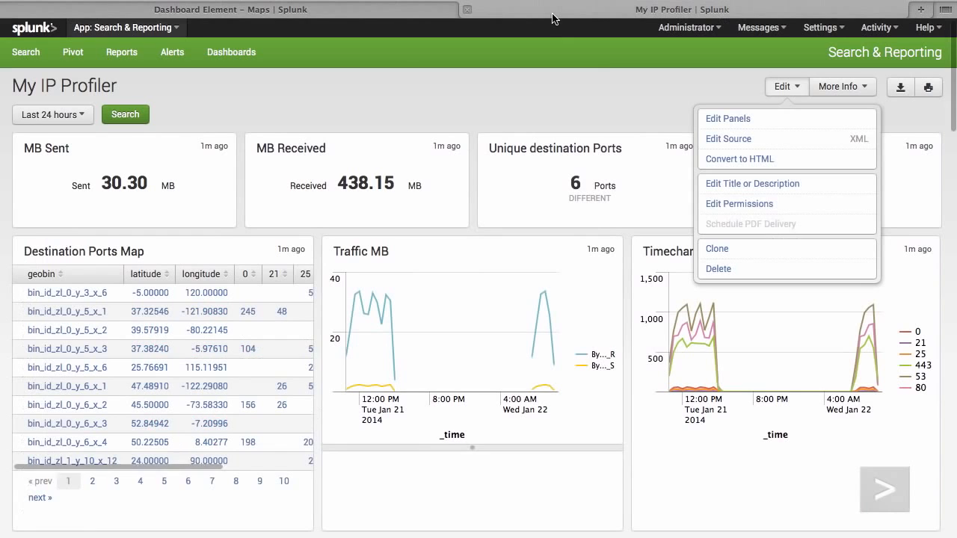
left_click(774, 141)
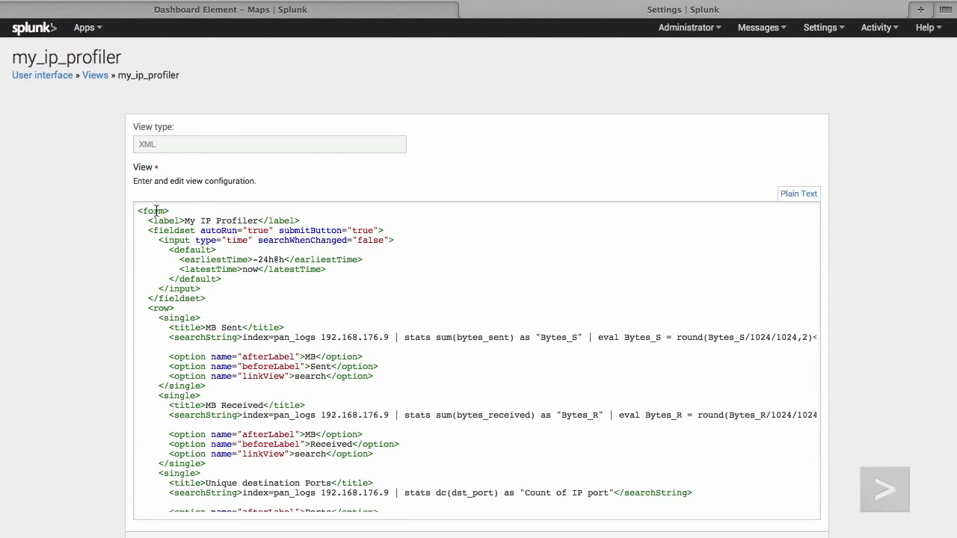
scroll(212, 287, "down", 5)
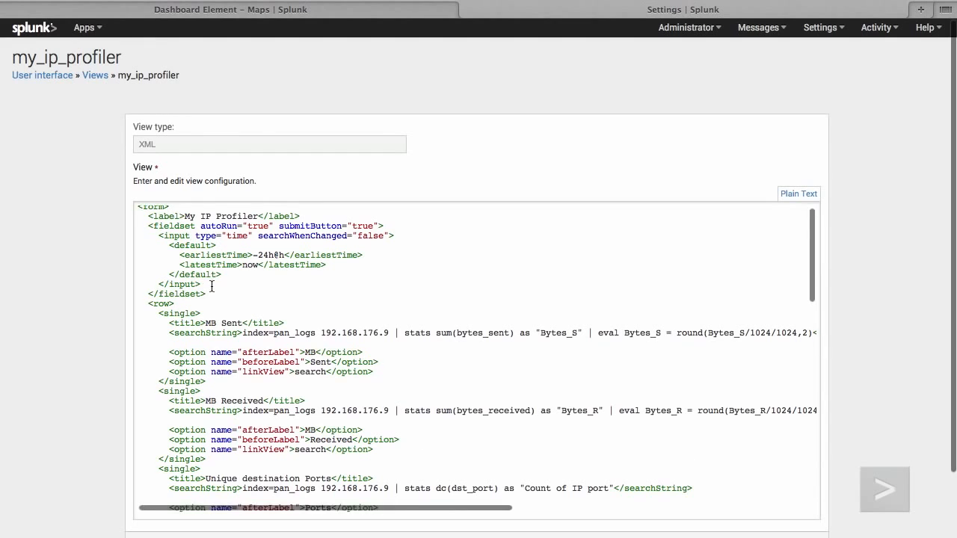
scroll(213, 289, "down", 8)
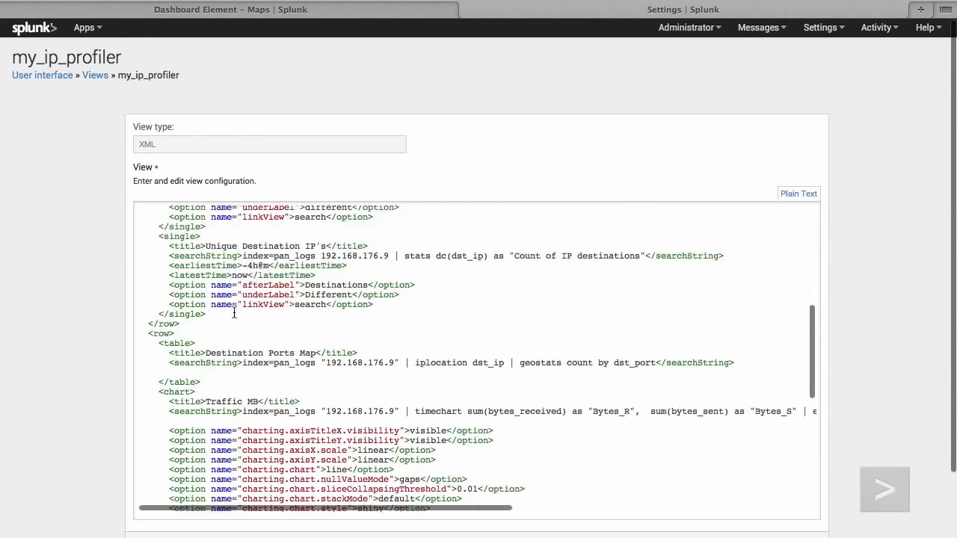
left_click_drag(217, 282, 305, 276)
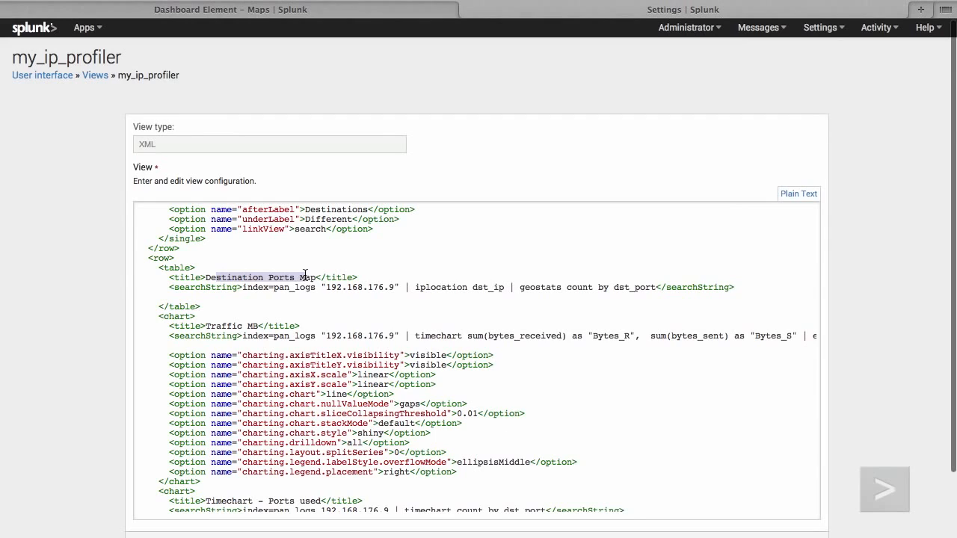
Change the Destination Ports Map panel's opening and closing table tags to map and save the view.
left_click(225, 269)
double_click(178, 267)
type("map>")
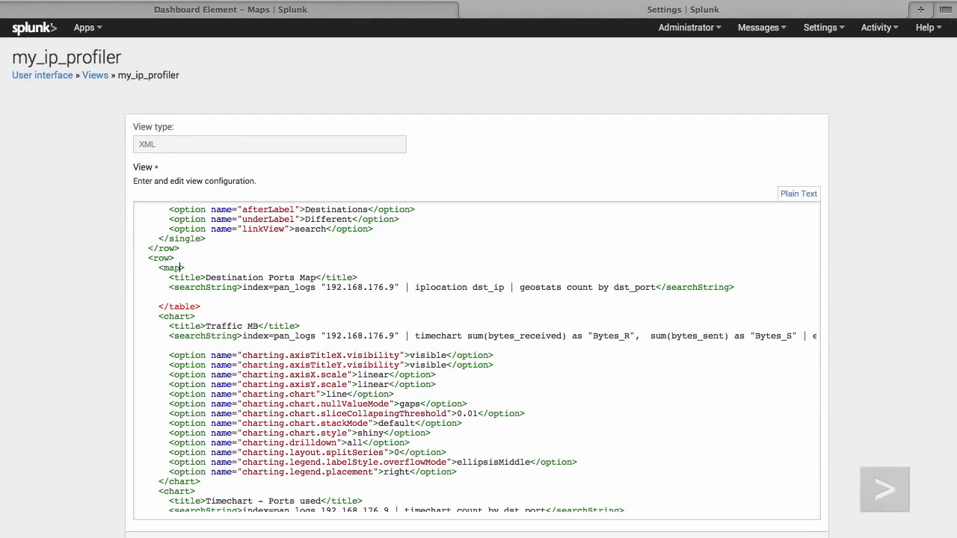
double_click(186, 306)
type("map")
scroll(102, 289, "down", 2)
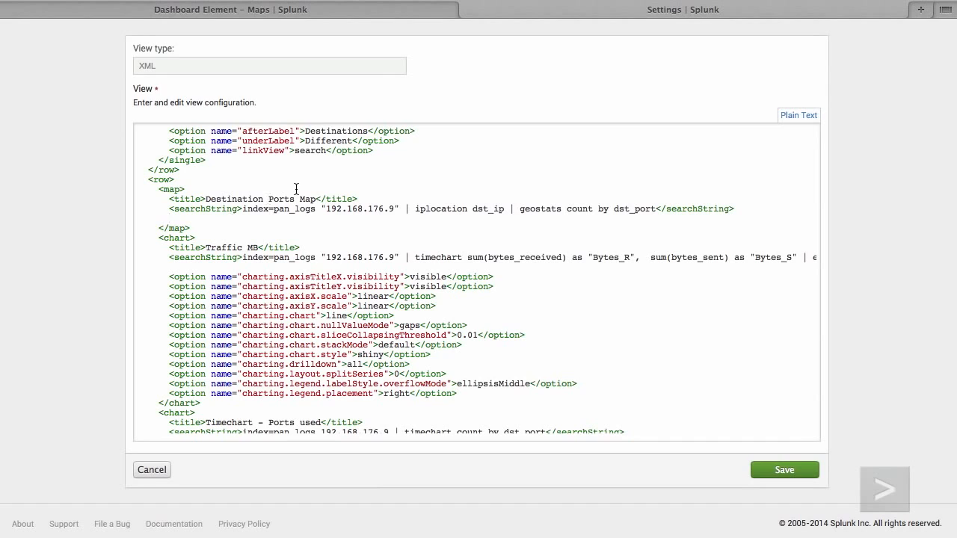
left_click(806, 473)
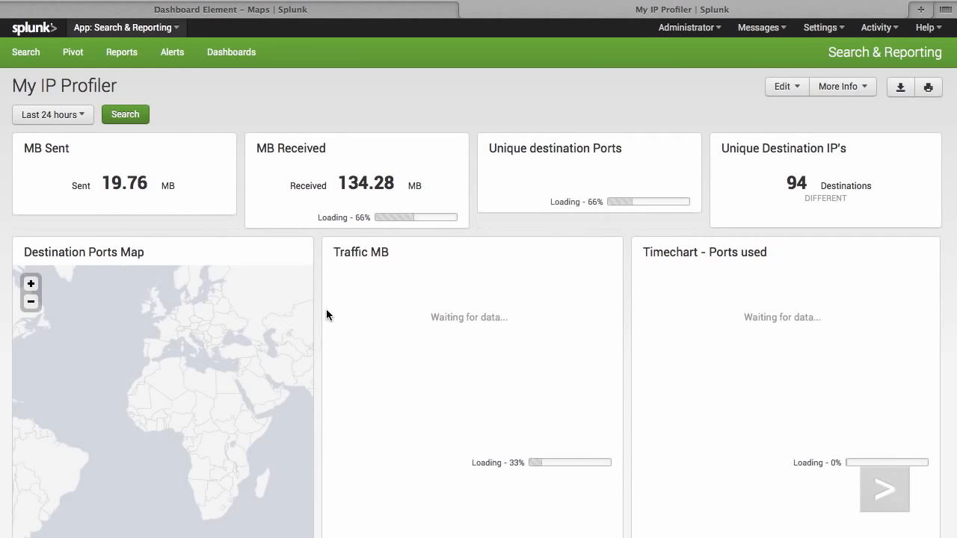
Zoom into Europe on the Destination Ports Map and inspect the per-port counts of the marker over Germany.
scroll(316, 316, "down", 2)
scroll(316, 319, "down", 1)
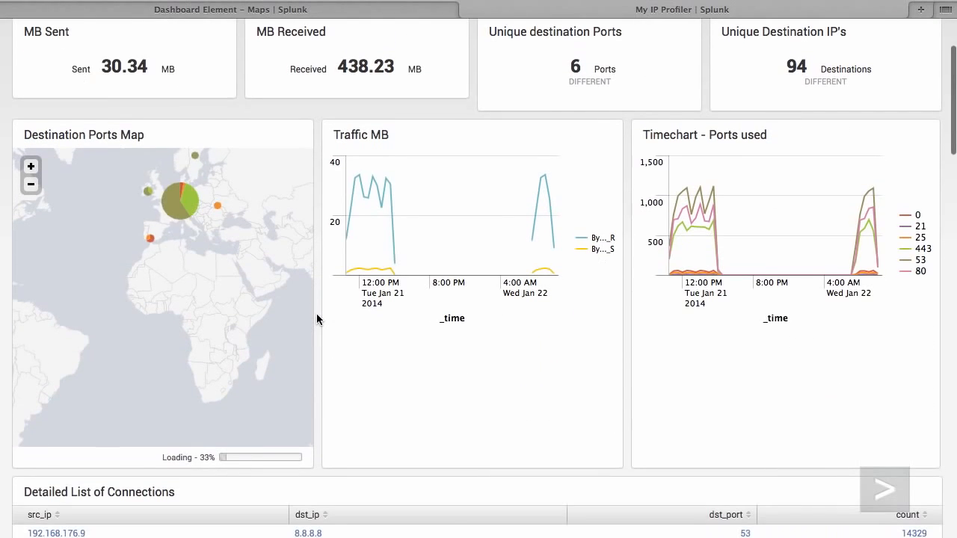
scroll(227, 258, "up", 2)
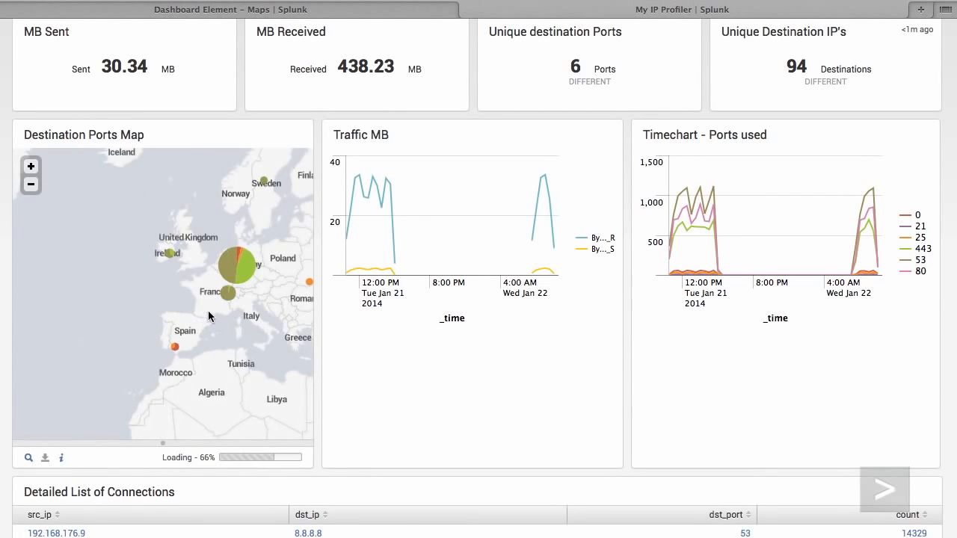
mouse_move(207, 313)
left_mouse_down()
mouse_move(169, 334)
mouse_move(122, 341)
left_mouse_up()
mouse_move(153, 307)
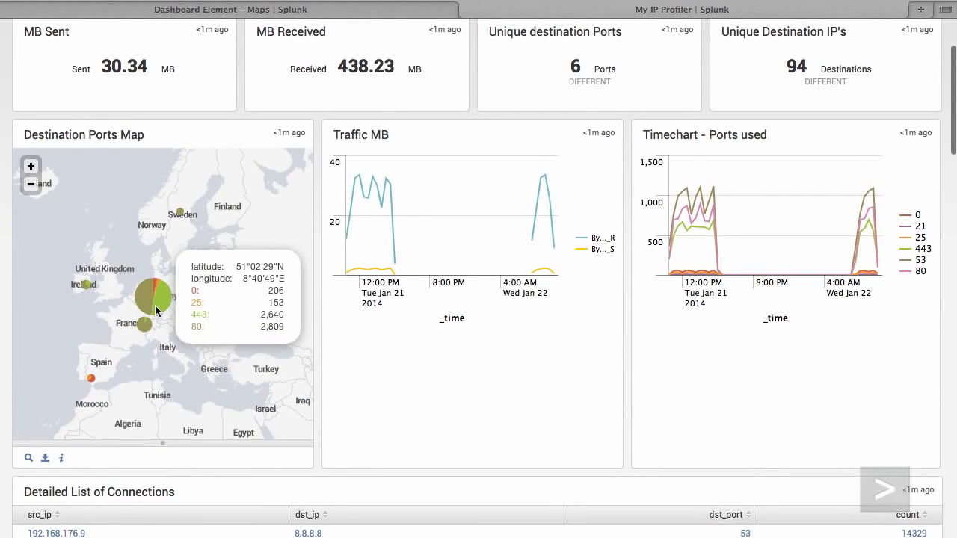
scroll(155, 305, "up", 1)
mouse_move(159, 275)
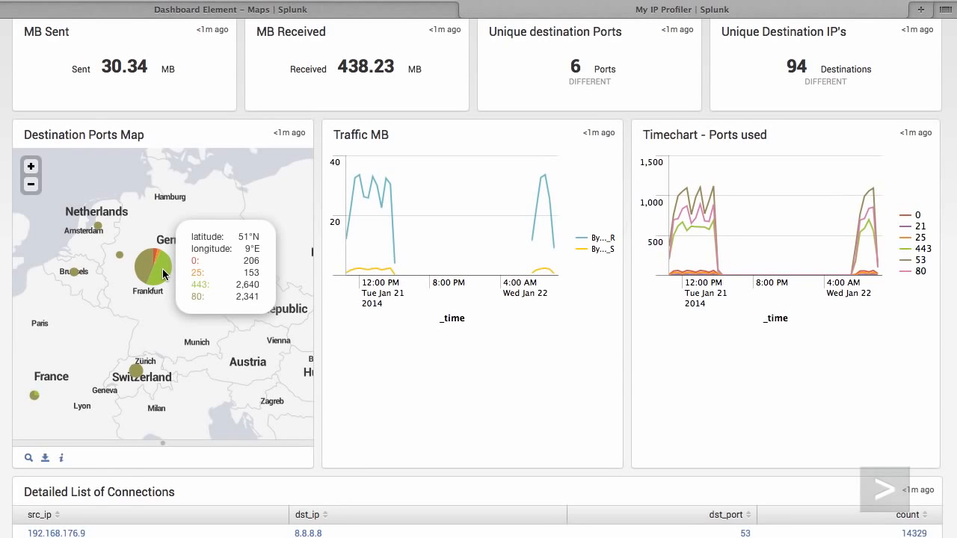
Zoom the Destination Ports Map back out and pan it to show the markers in both Europe and North America.
left_click_drag(165, 282, 250, 335)
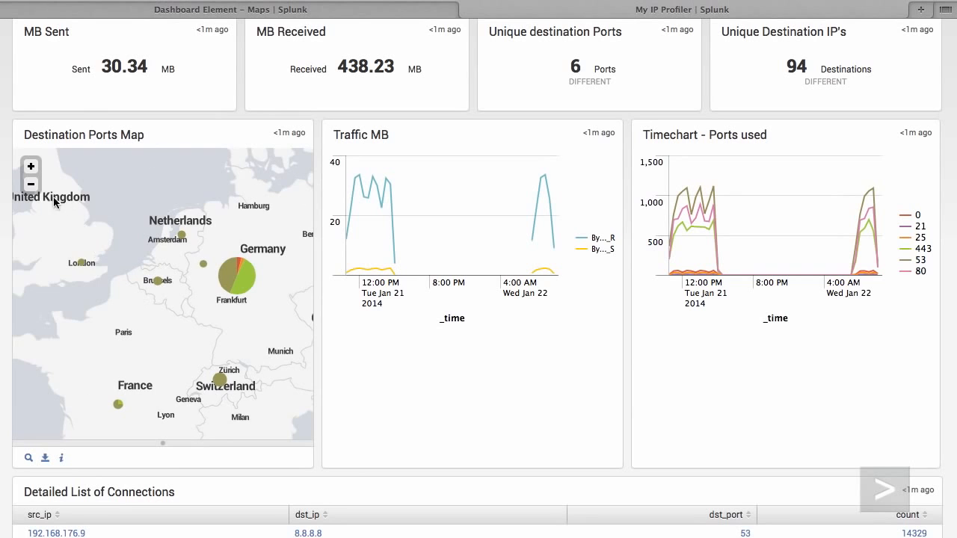
left_click(30, 184)
left_click(30, 184)
left_click_drag(90, 258, 151, 244)
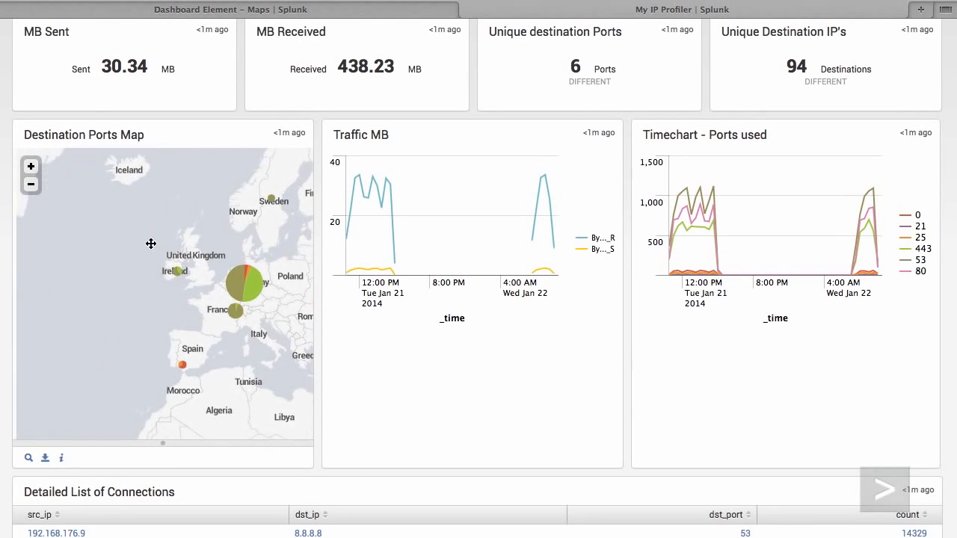
left_click(31, 184)
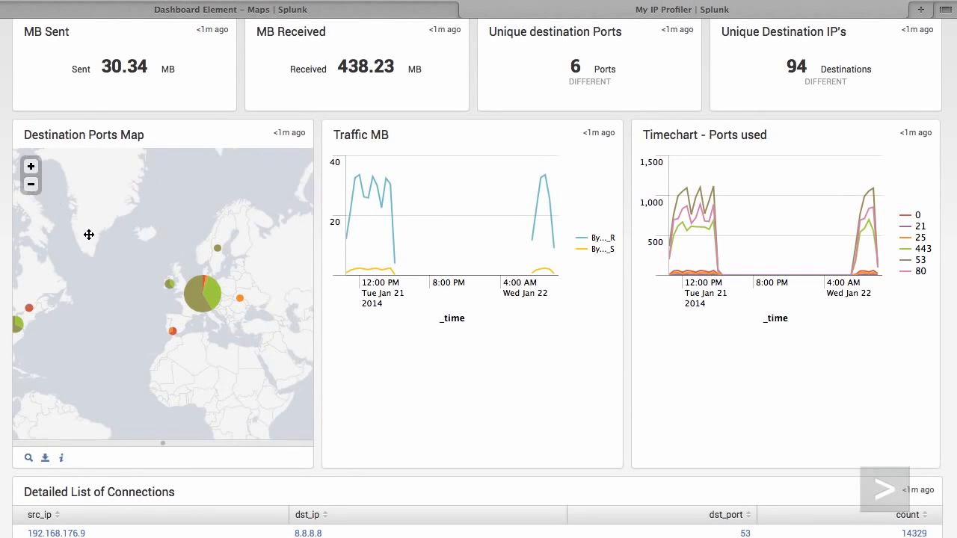
left_click_drag(88, 234, 131, 223)
scroll(322, 213, "up", 3)
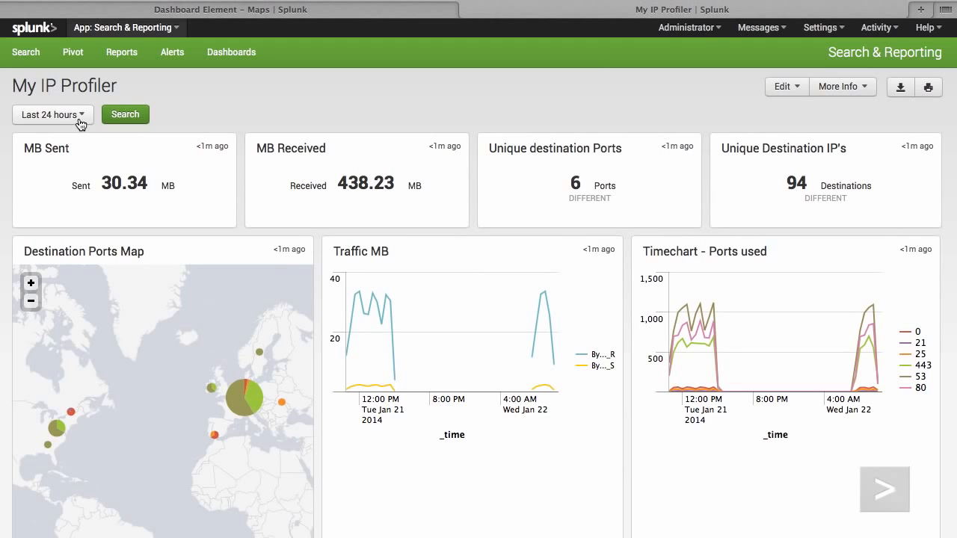
left_click(80, 120)
left_click(72, 90)
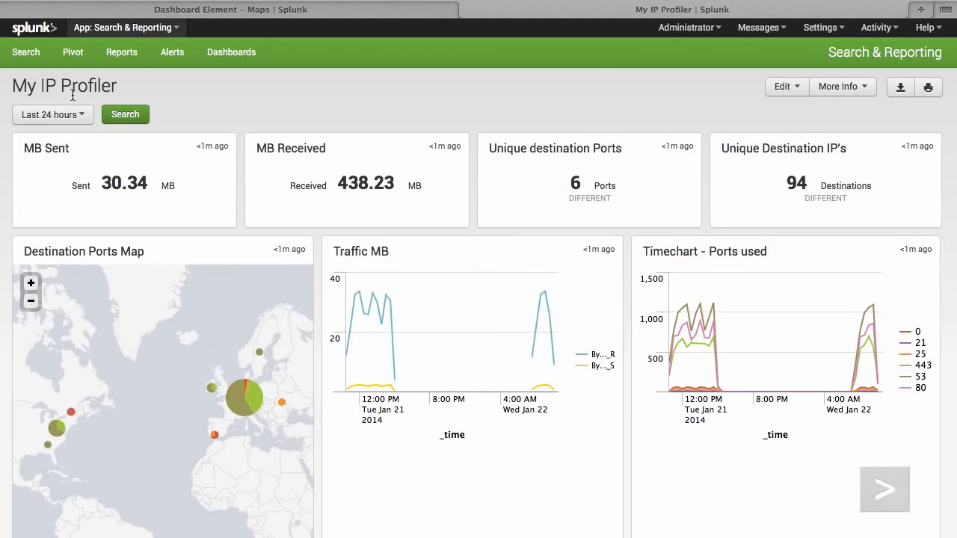
scroll(493, 175, "up", 5)
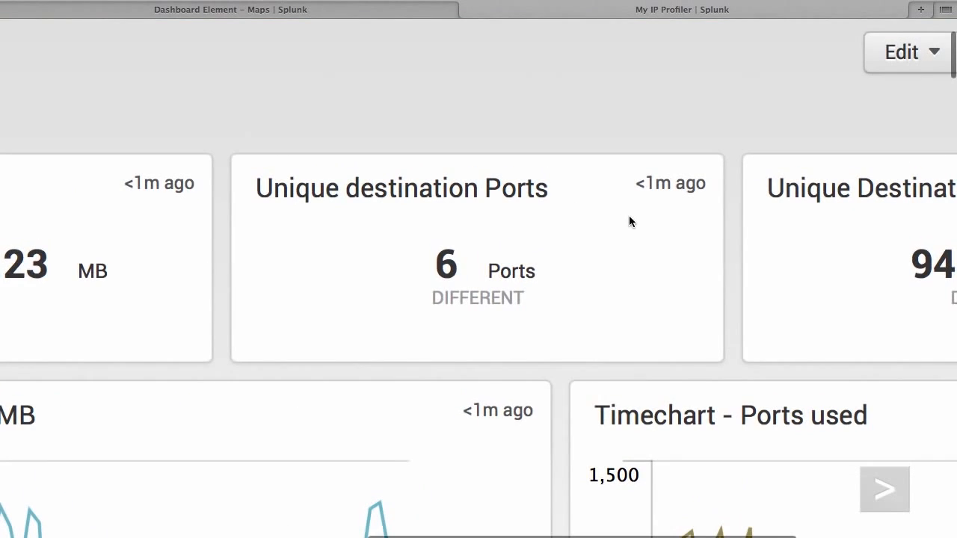
scroll(629, 216, "down", 5)
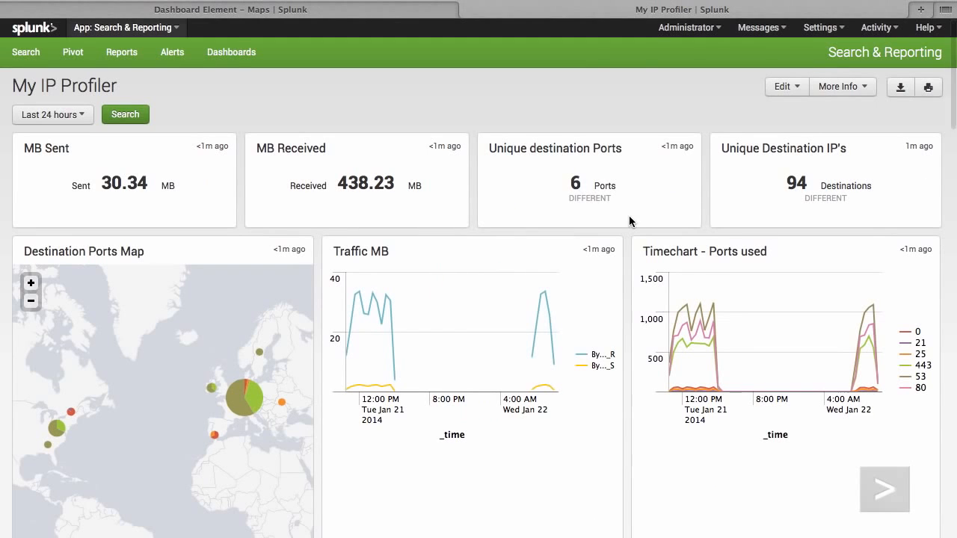
scroll(439, 214, "down", 3)
scroll(438, 216, "up", 3)
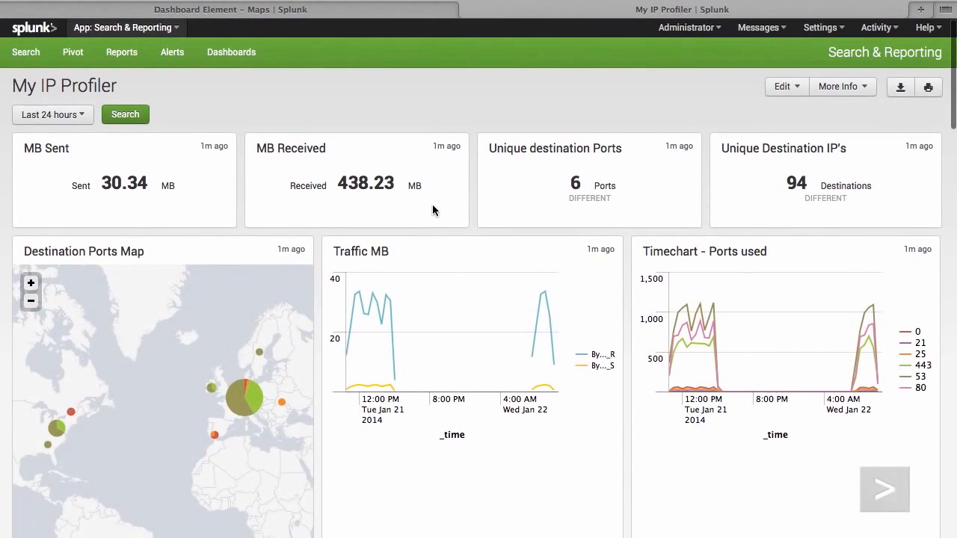
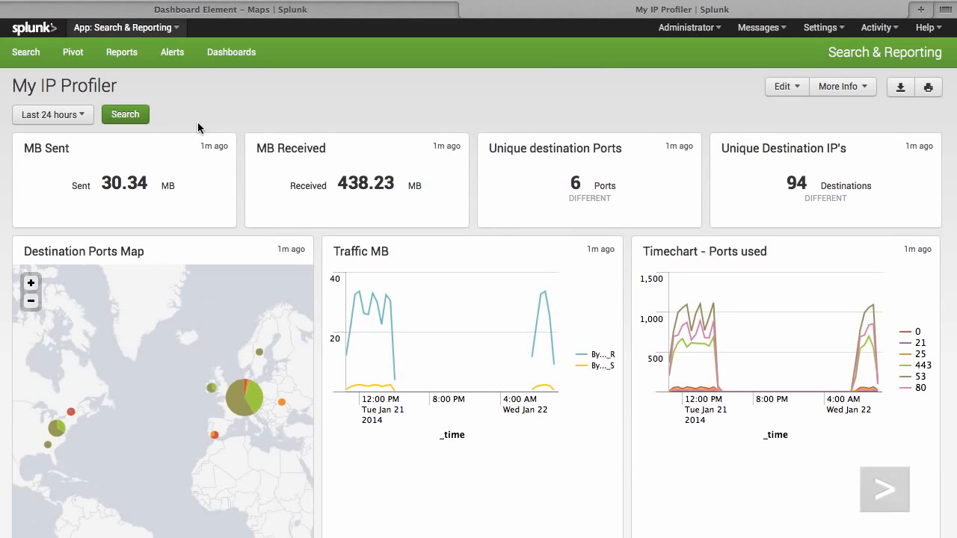
Return to the Splunk 6 Dashboard Examples list and open the Text Form Input Element example under Form Input Elements.
mouse_move(494, 398)
left_click(401, 18)
left_click(371, 108)
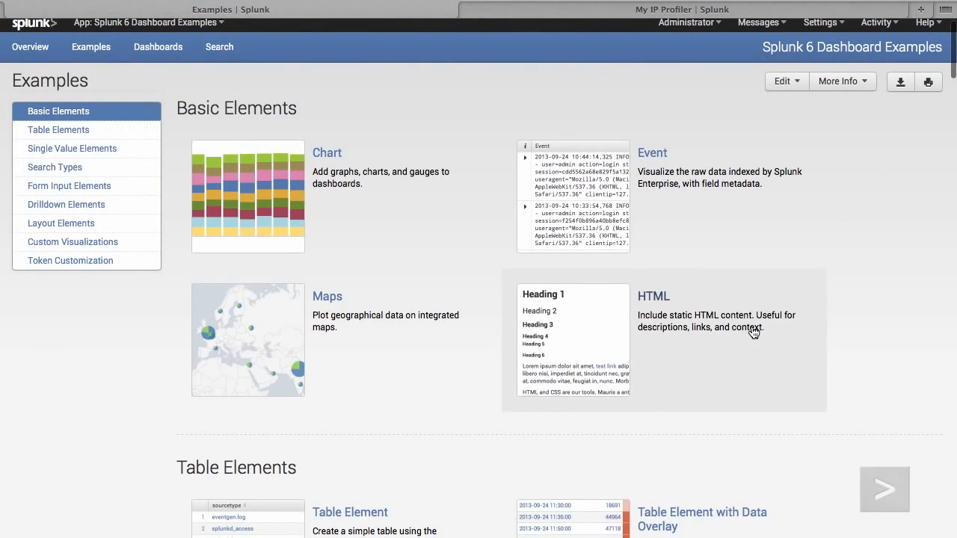
scroll(754, 332, "down", 8)
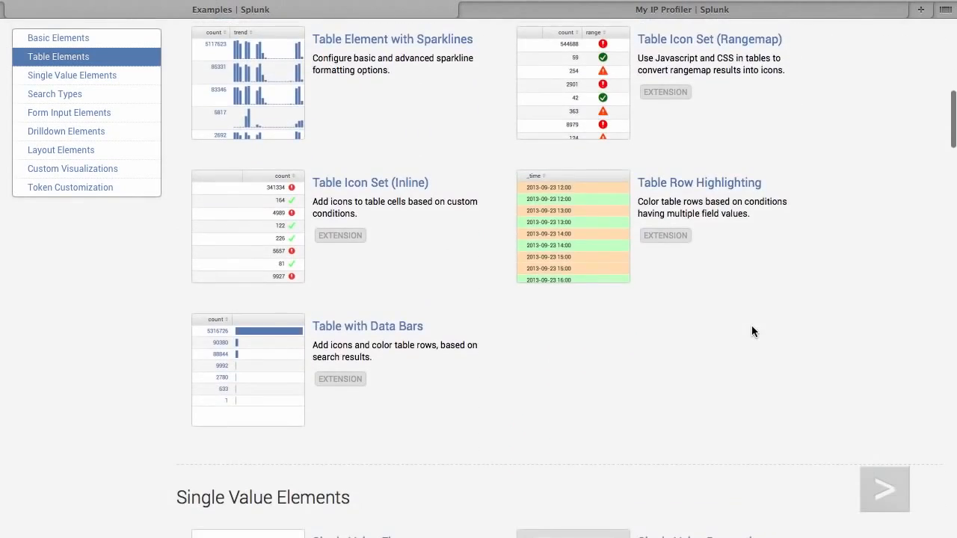
scroll(753, 331, "down", 12)
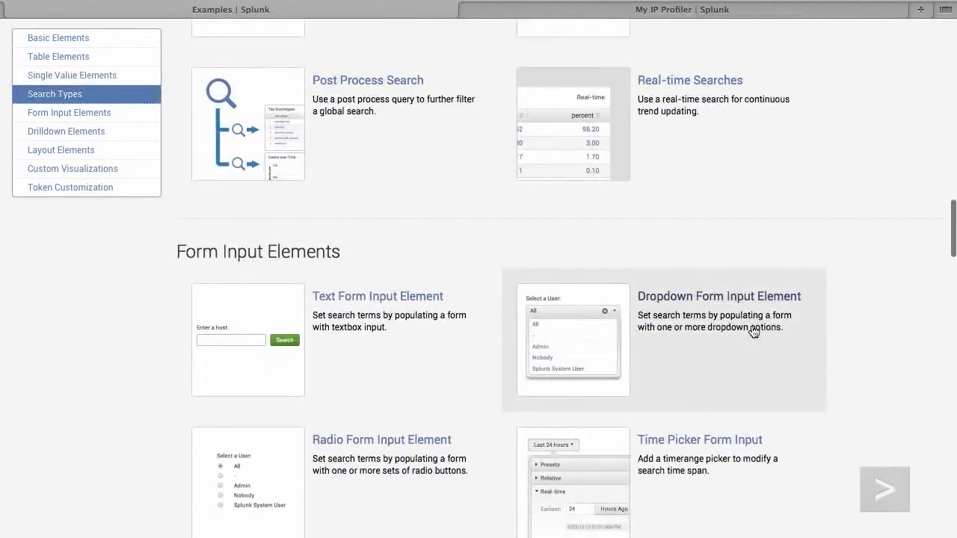
scroll(753, 332, "down", 3)
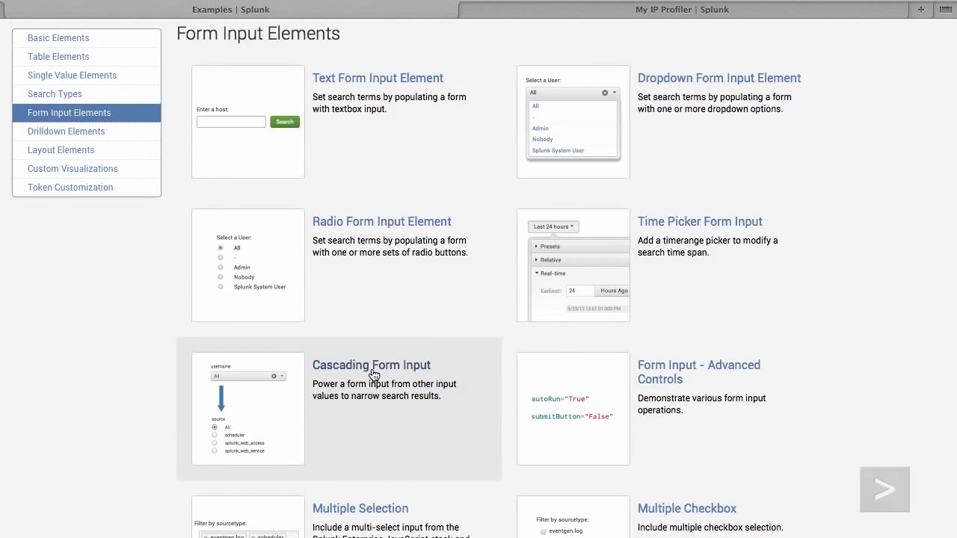
scroll(385, 371, "down", 3)
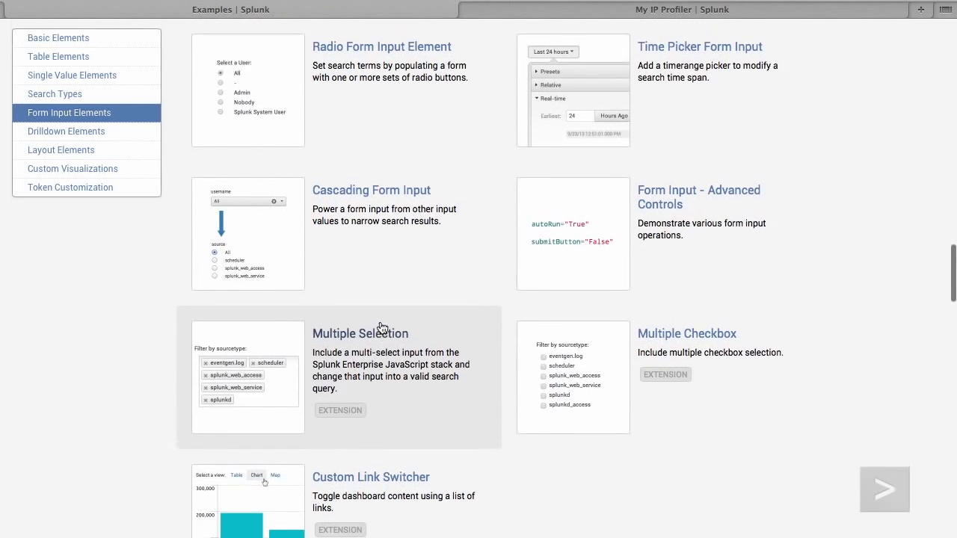
scroll(382, 328, "up", 3)
left_click(383, 184)
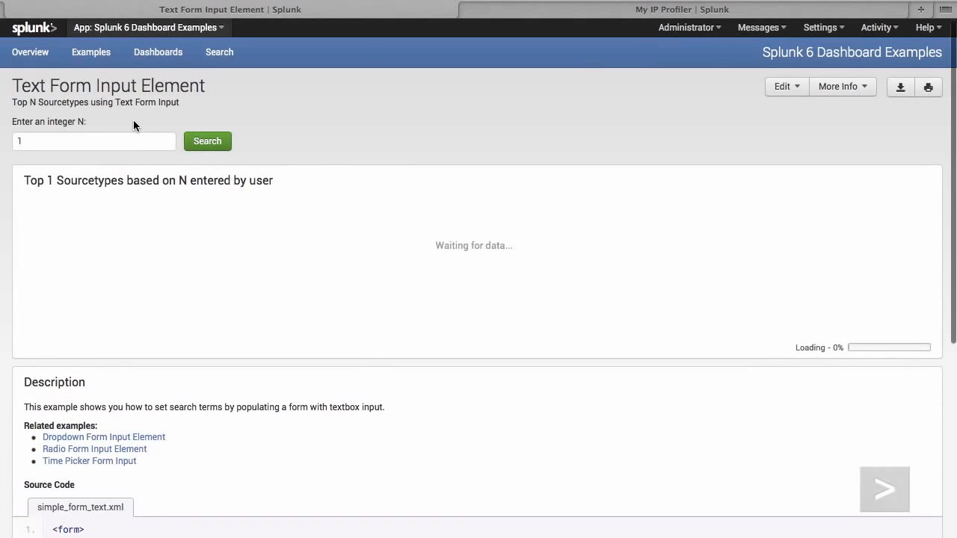
Try the example's text input by entering 1asdfasdf in the integer N field and running the search.
left_click_drag(23, 85, 185, 86)
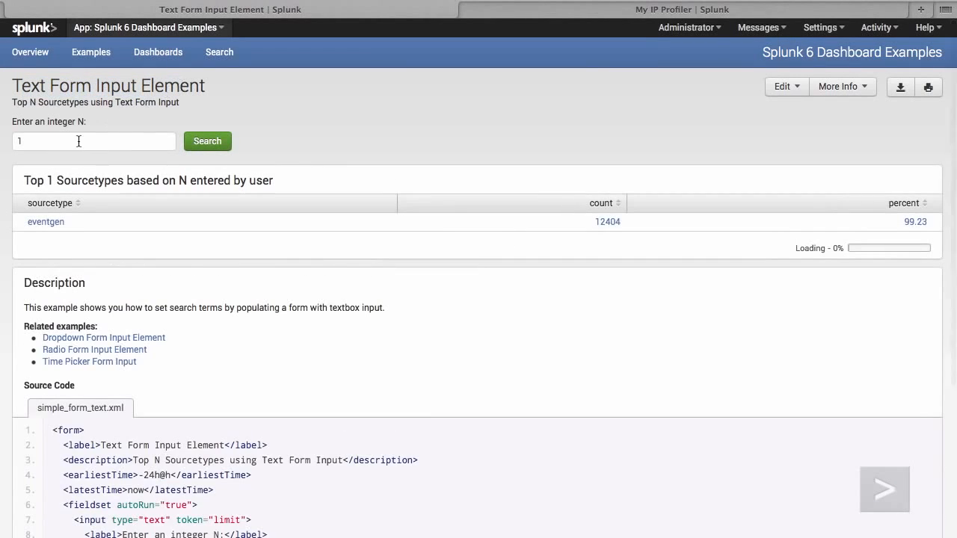
double_click(67, 140)
left_click(66, 137)
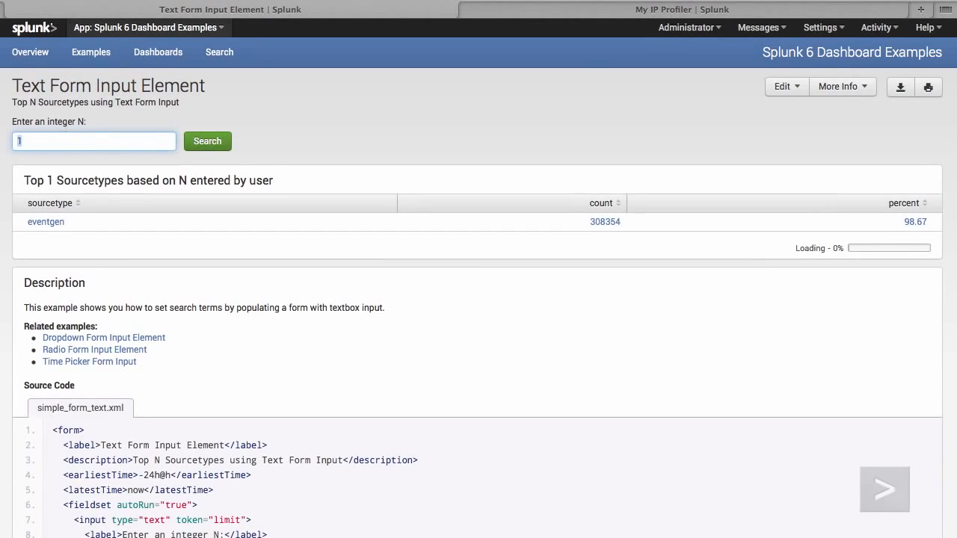
type("asdfasdf")
key("ctrl+a")
type("1asdfasdf")
triple_click(98, 122)
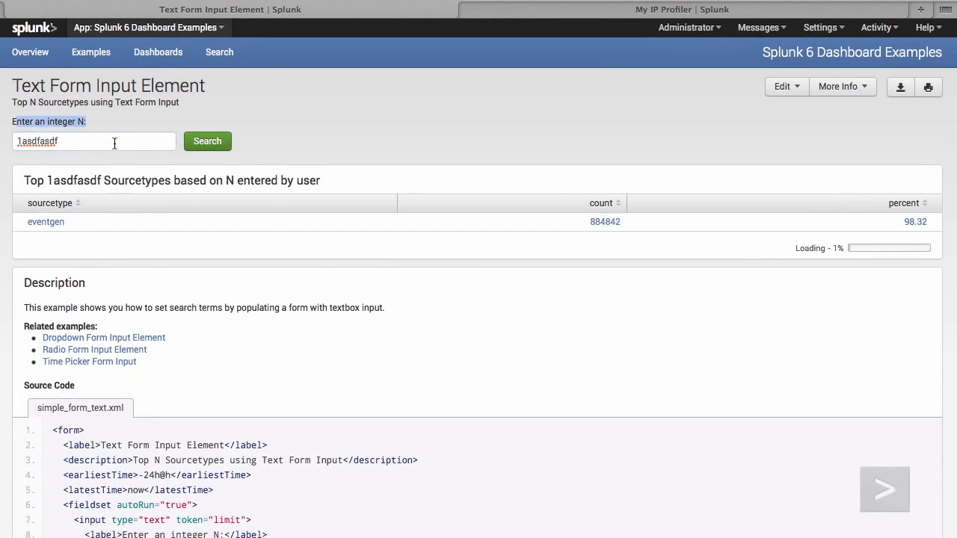
left_click(115, 142)
left_click(202, 144)
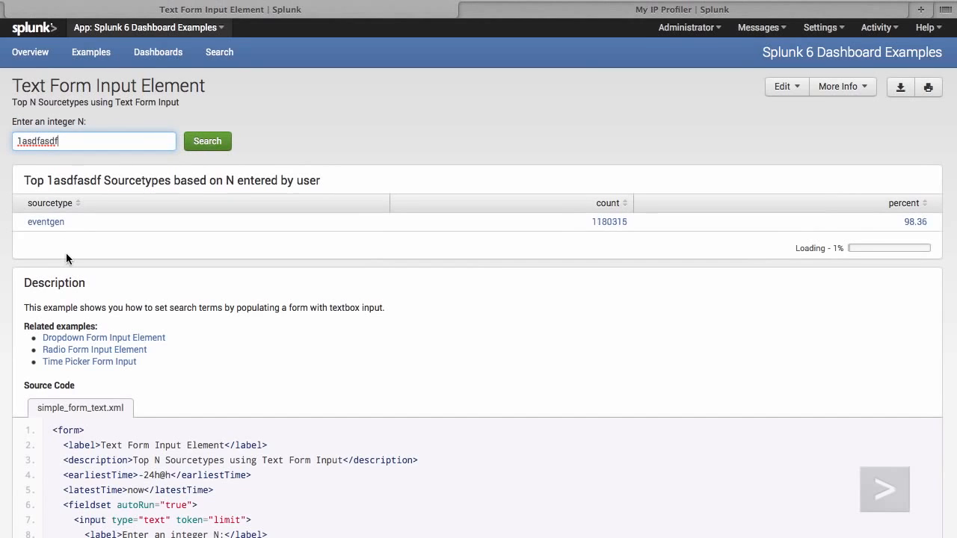
Copy the text input block with token "limit", including its label and default lines, from the example's simple_form_text.xml source.
scroll(65, 258, "down", 3)
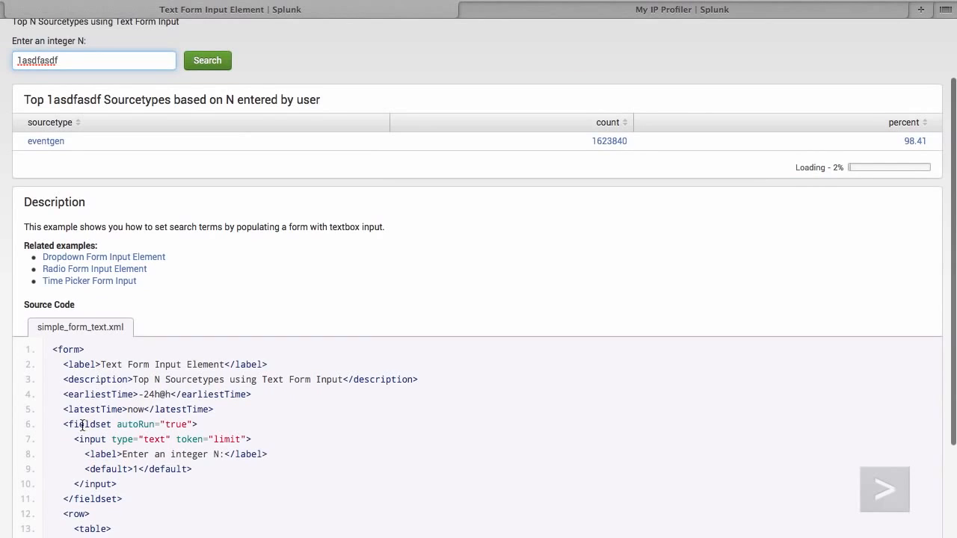
left_click_drag(63, 424, 148, 493)
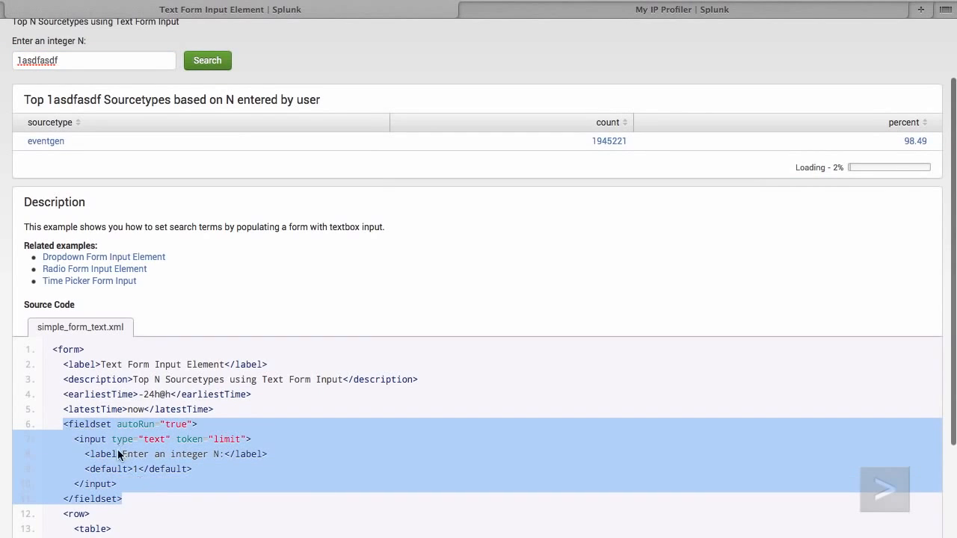
left_click_drag(74, 439, 255, 439)
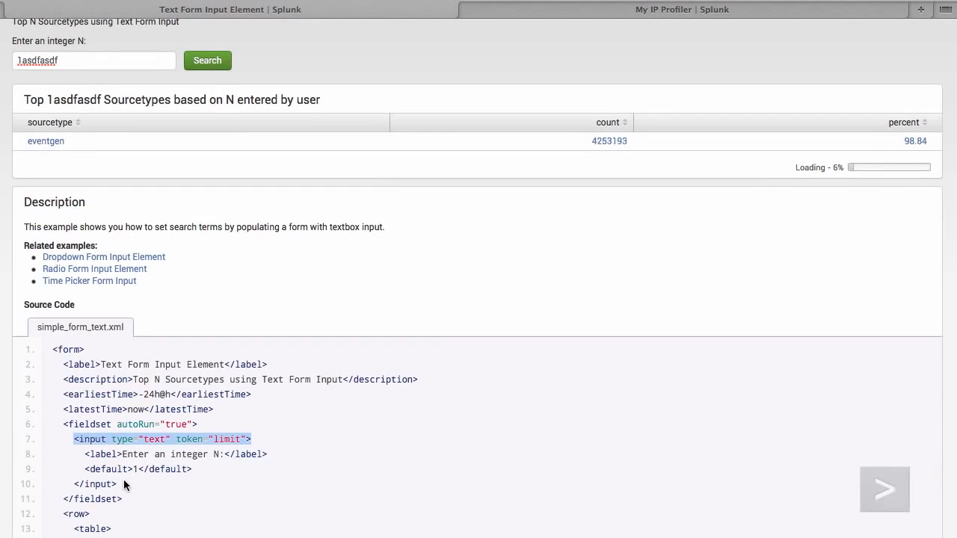
left_click_drag(143, 484, 72, 439)
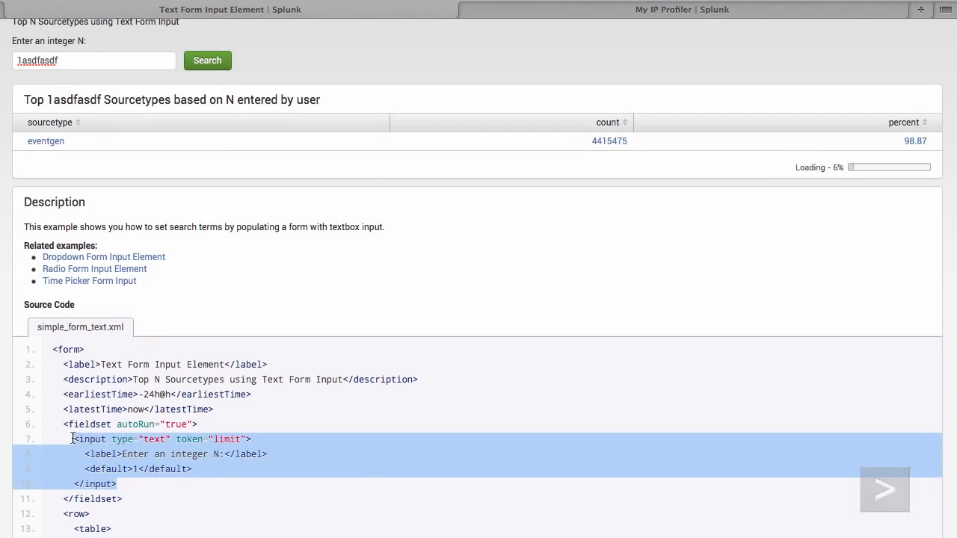
right_click(89, 436)
left_click(112, 481)
Examine how the limit token from the text input is used as $limit$ in the table title and shown in the panel heading.
scroll(133, 479, "down", 3)
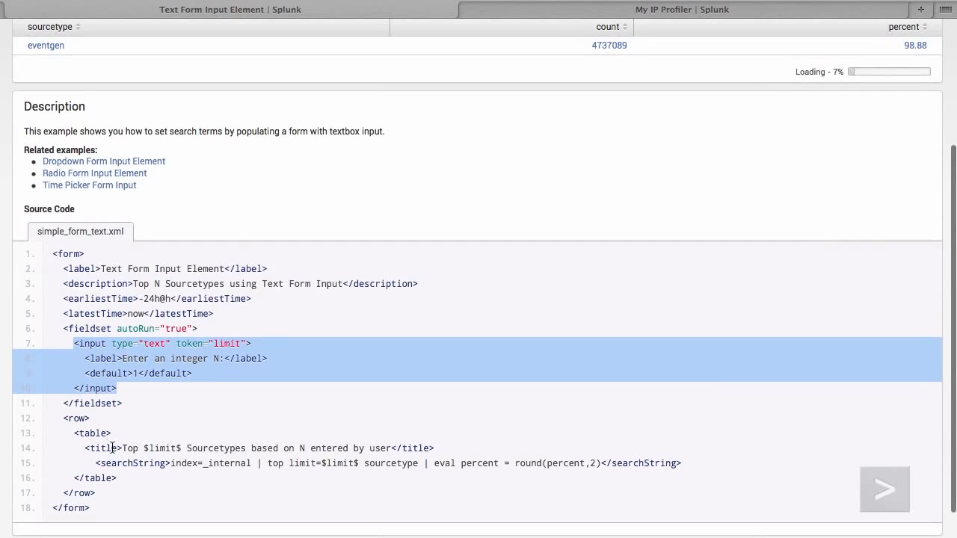
left_click(123, 447)
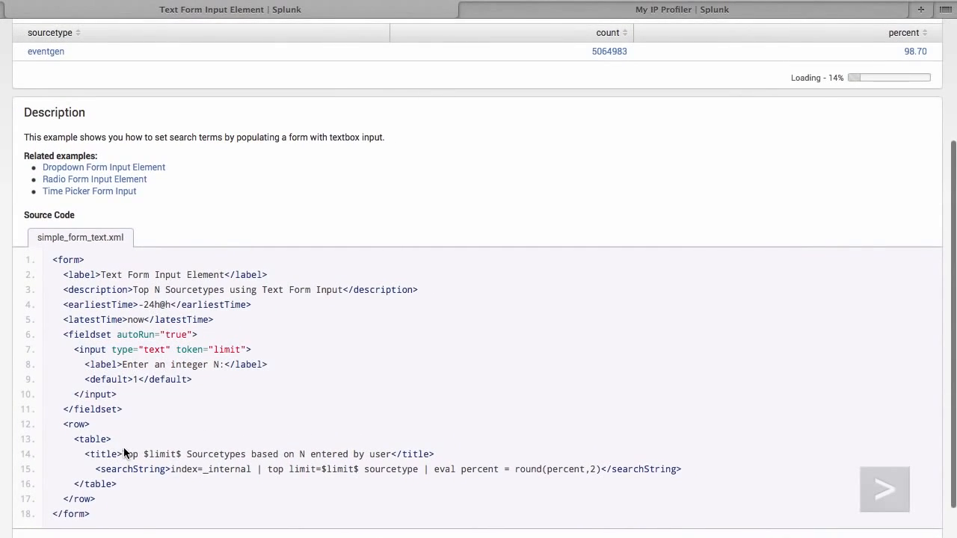
scroll(134, 453, "up", 1)
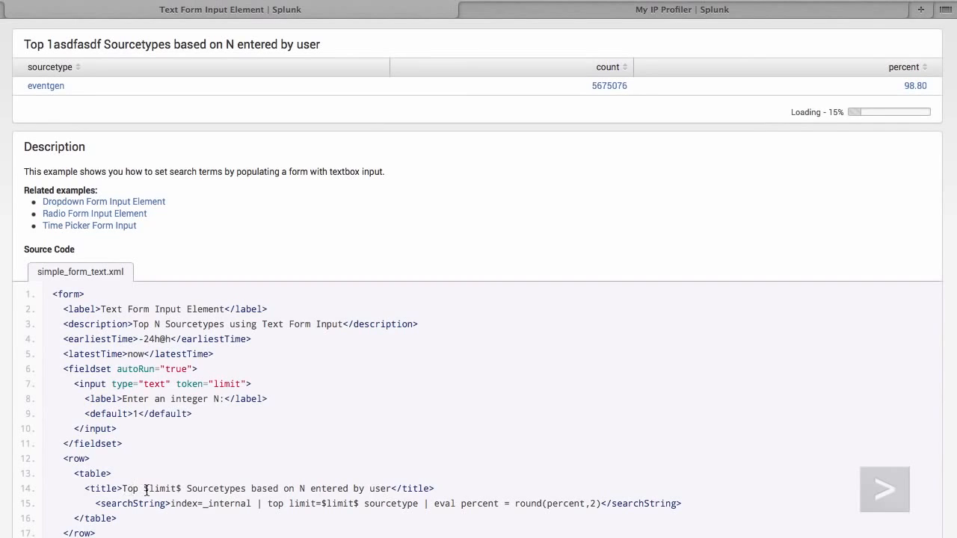
left_click_drag(183, 488, 144, 489)
left_click_drag(240, 384, 208, 384)
left_click_drag(187, 488, 385, 488)
scroll(277, 471, "up", 3)
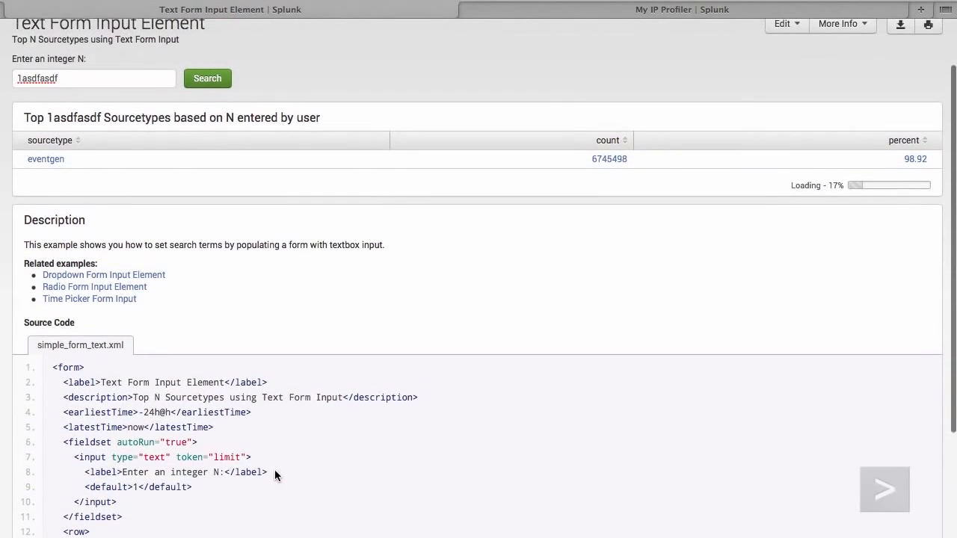
left_click_drag(47, 117, 102, 118)
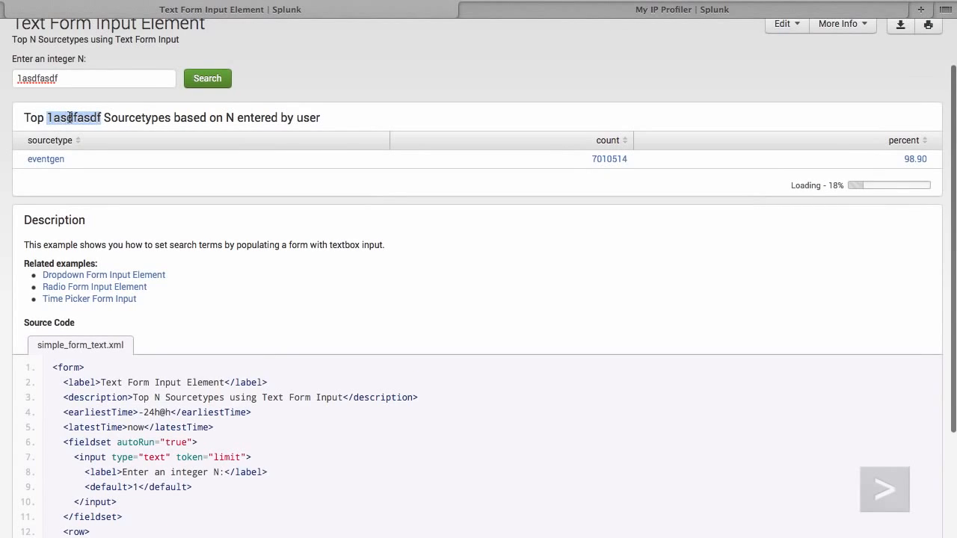
Append ddd to the value in the integer N field and run the search to check the table heading.
left_click(97, 83)
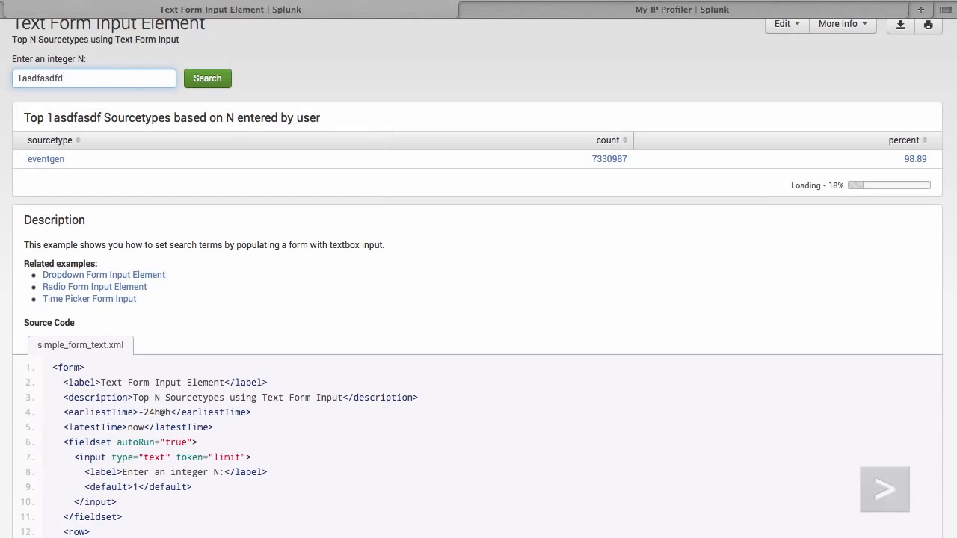
type("ddd")
left_click(186, 87)
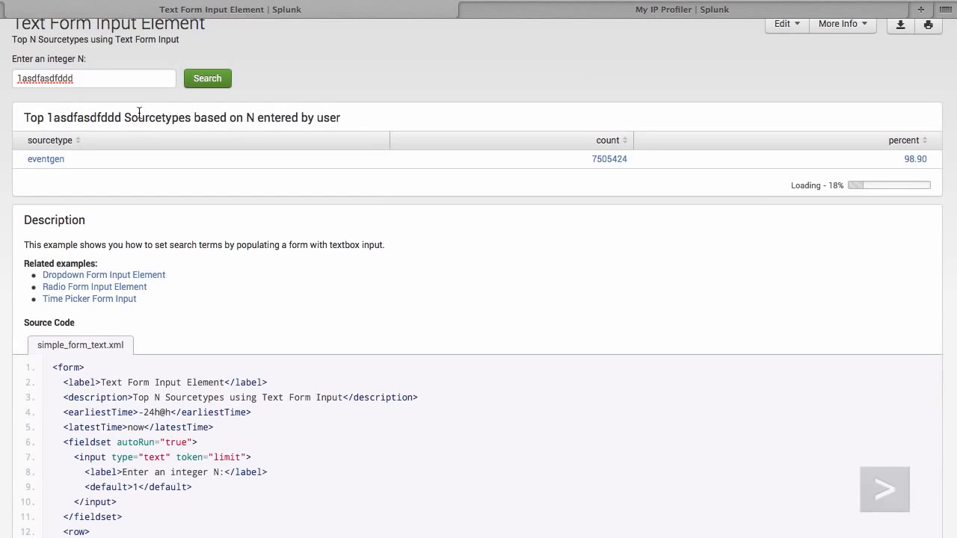
left_click_drag(124, 118, 54, 116)
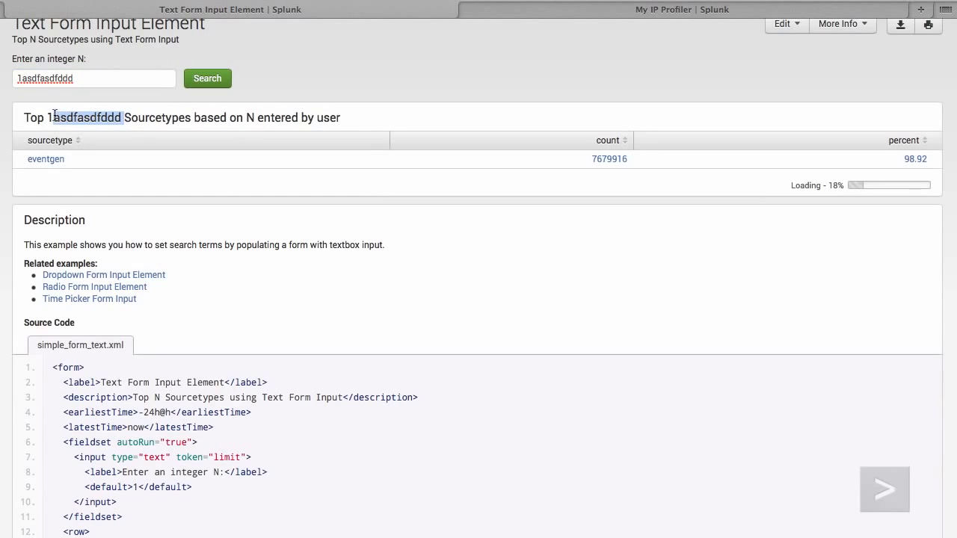
Change the integer N value to 2asdfasdfddd and then to plain 2, running the search for each value.
left_click(17, 79)
key("shift+Right")
type("2")
key("Return")
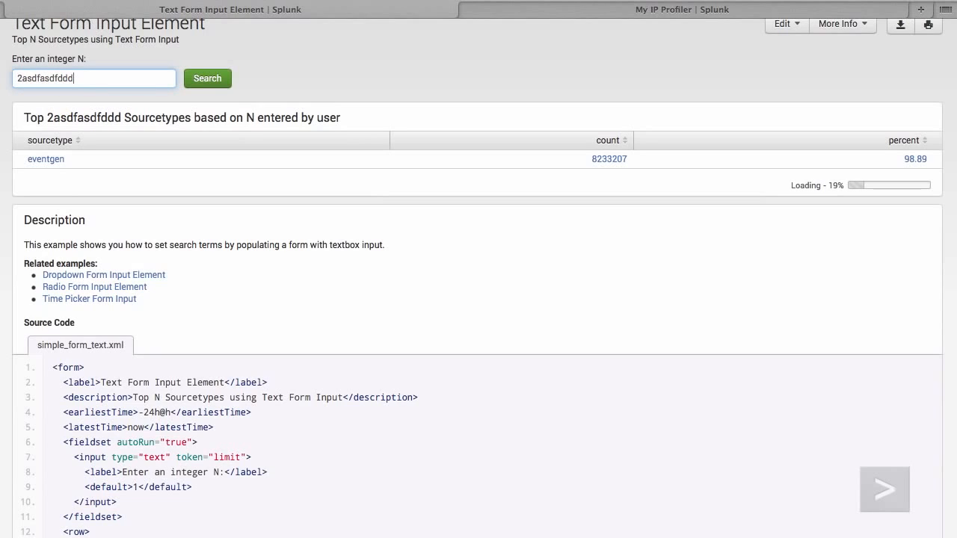
key("Right")
key("shift+End")
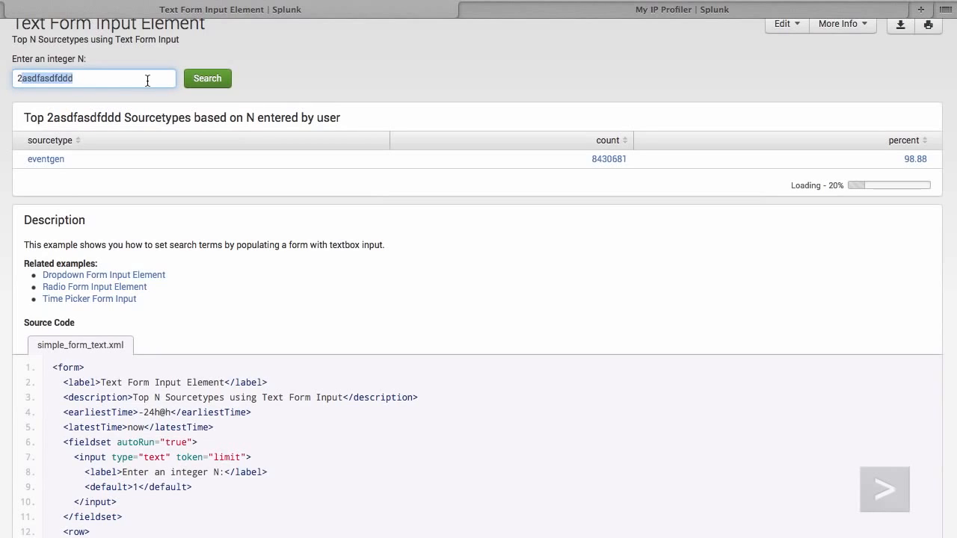
key("BackSpace")
key("Return")
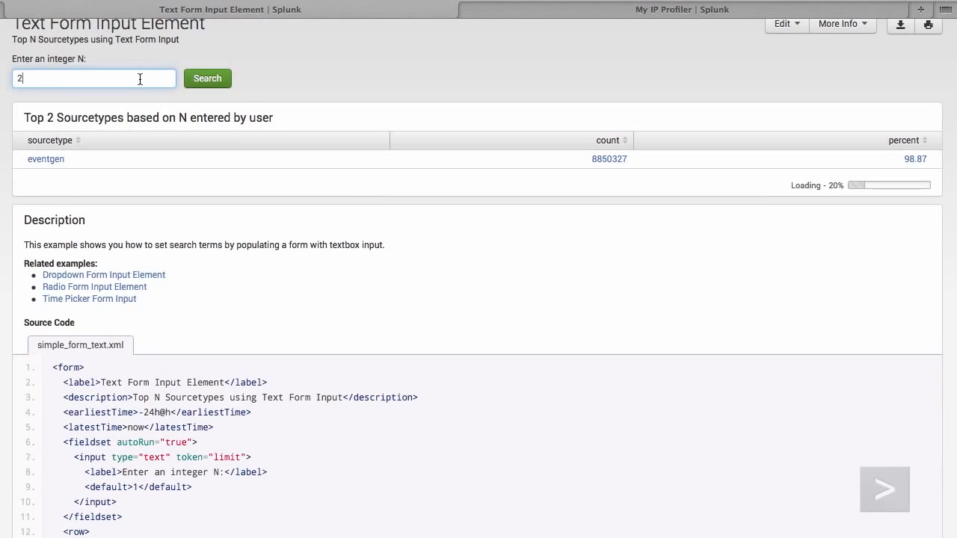
left_click(204, 78)
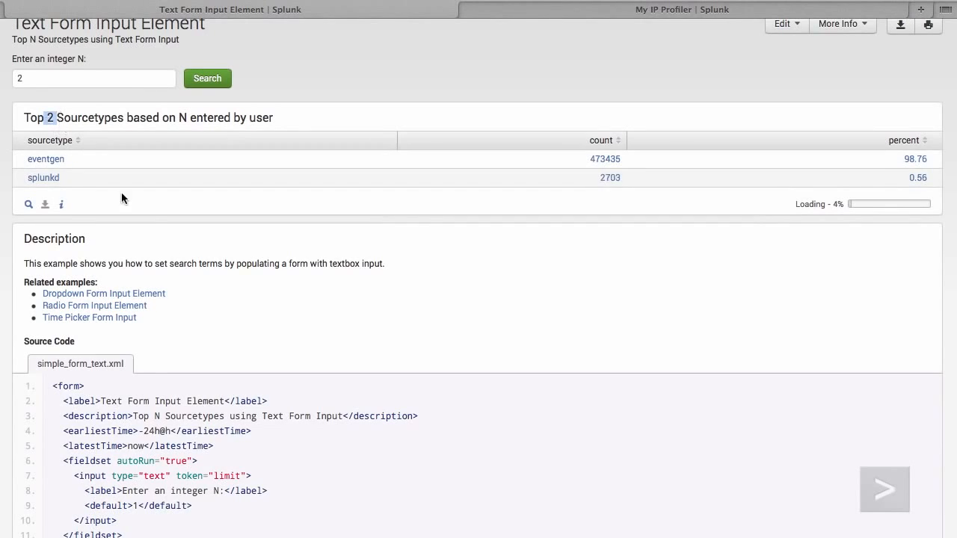
Examine how the example's search string passes the input value through limit=$limit$.
scroll(122, 197, "down", 3)
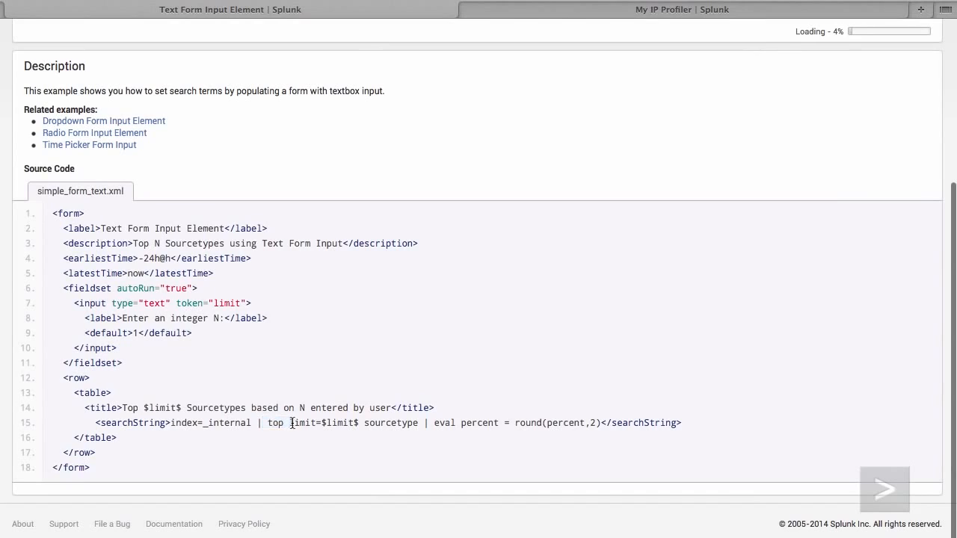
left_click_drag(294, 423, 358, 423)
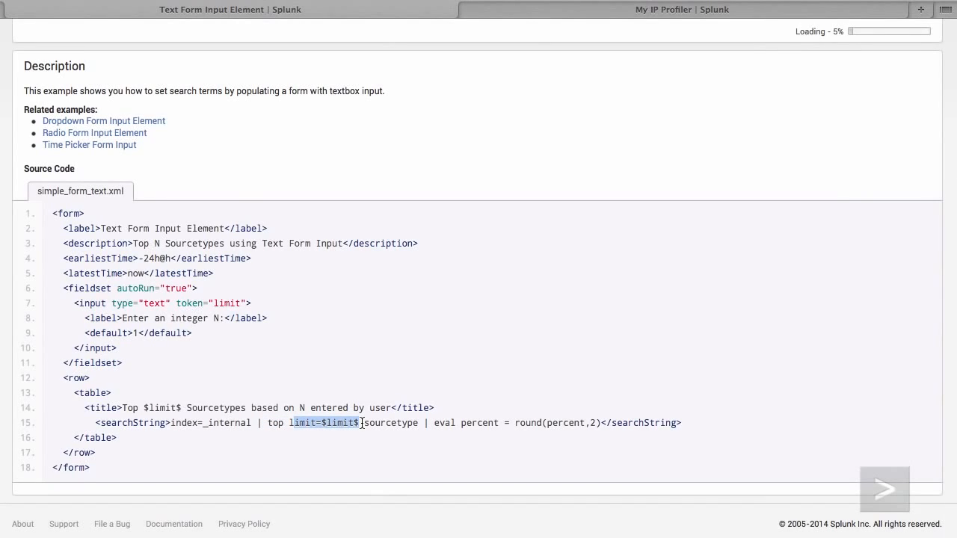
left_click_drag(362, 423, 323, 423)
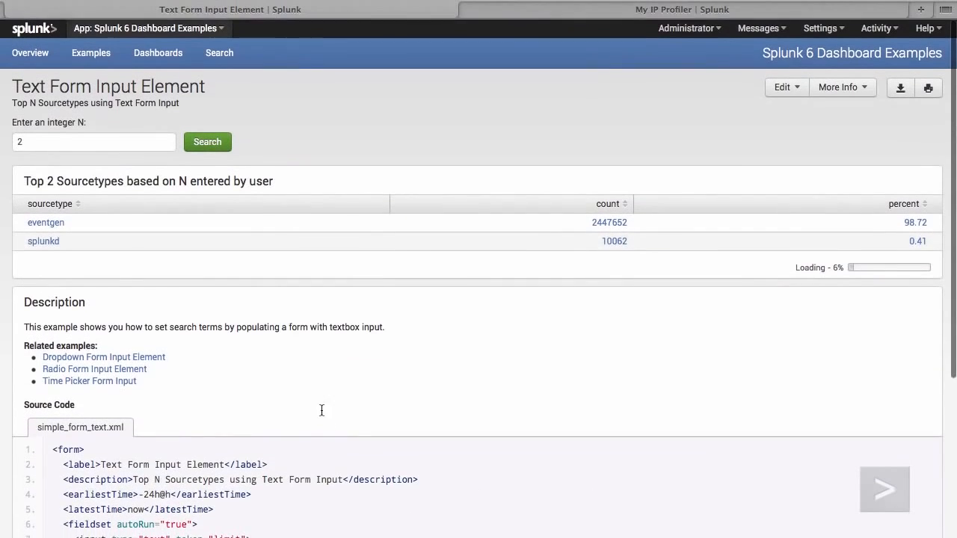
Open the My IP Profiler dashboard's XML source and paste the copied text input block above the time input in the fieldset.
left_click(534, 11)
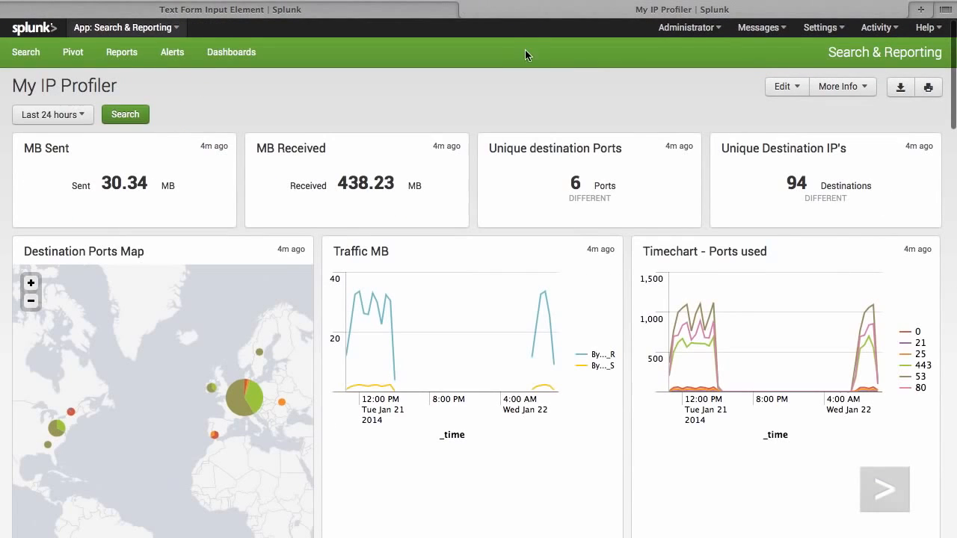
left_click(789, 91)
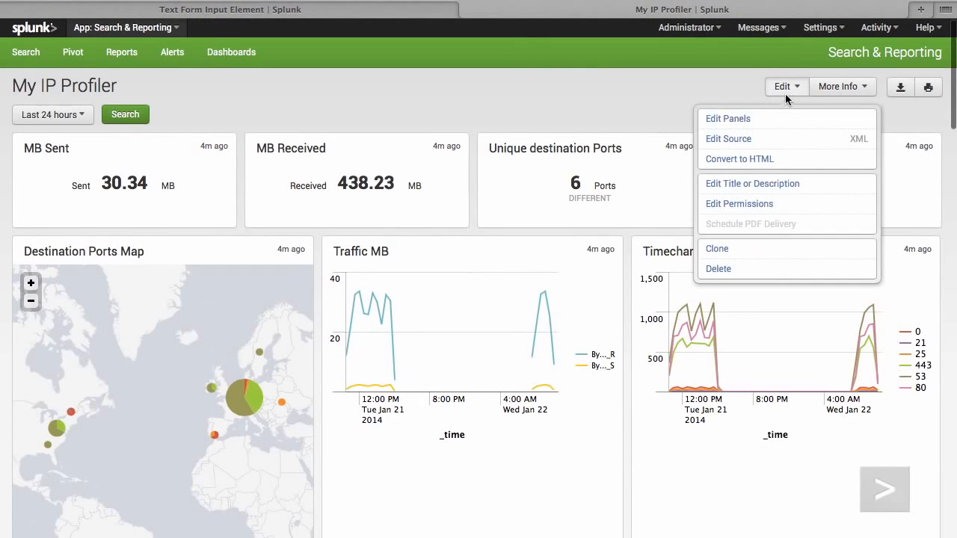
left_click(777, 144)
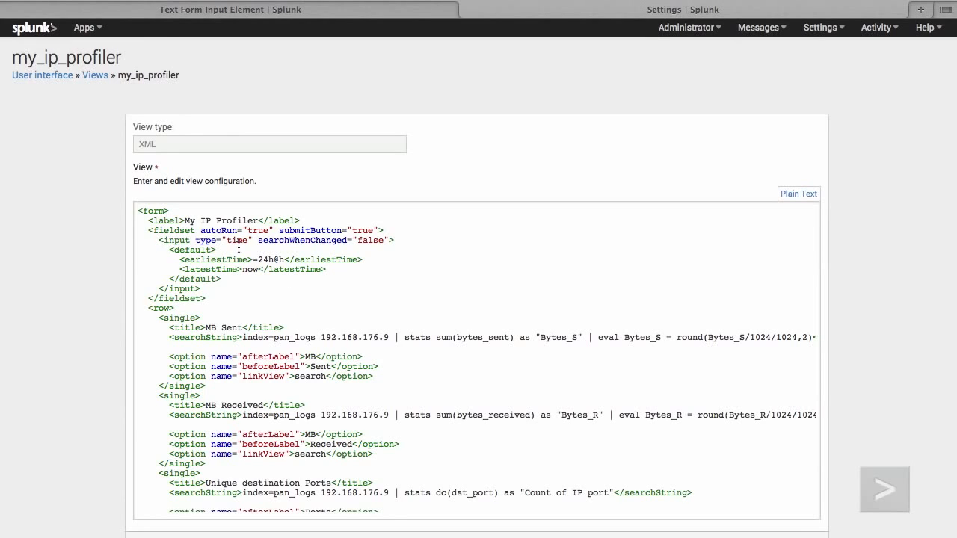
key("Return")
key("Return")
key("Up")
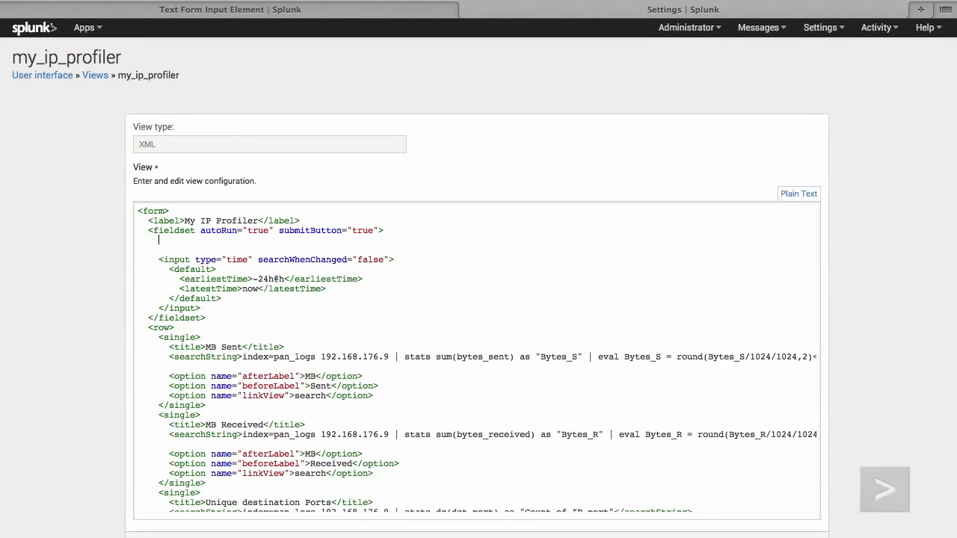
key("ctrl+v")
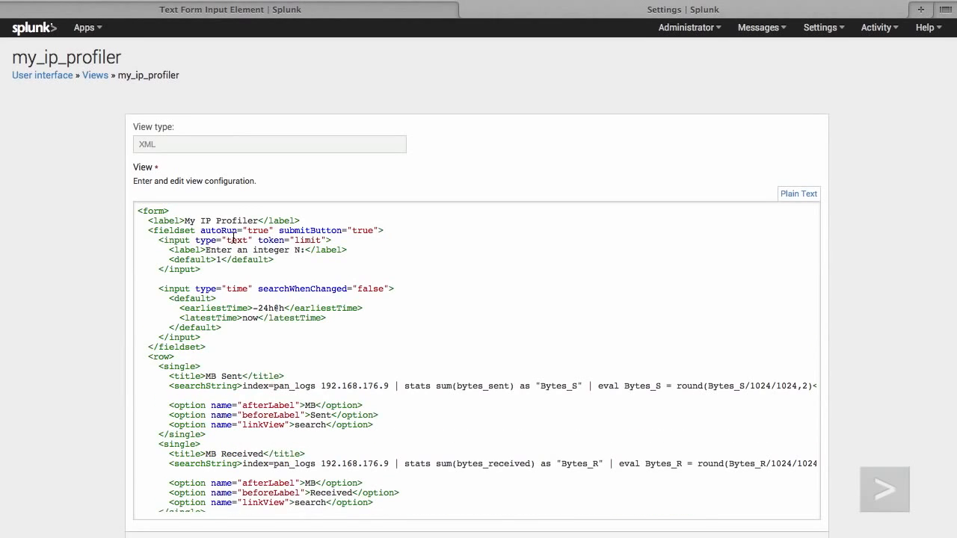
Set the text input's token to ip and its label to "Enter an IP-Address:", and save the dashboard source.
double_click(305, 240)
type("ip")
left_click_drag(306, 250, 253, 250)
type("IP-Address:")
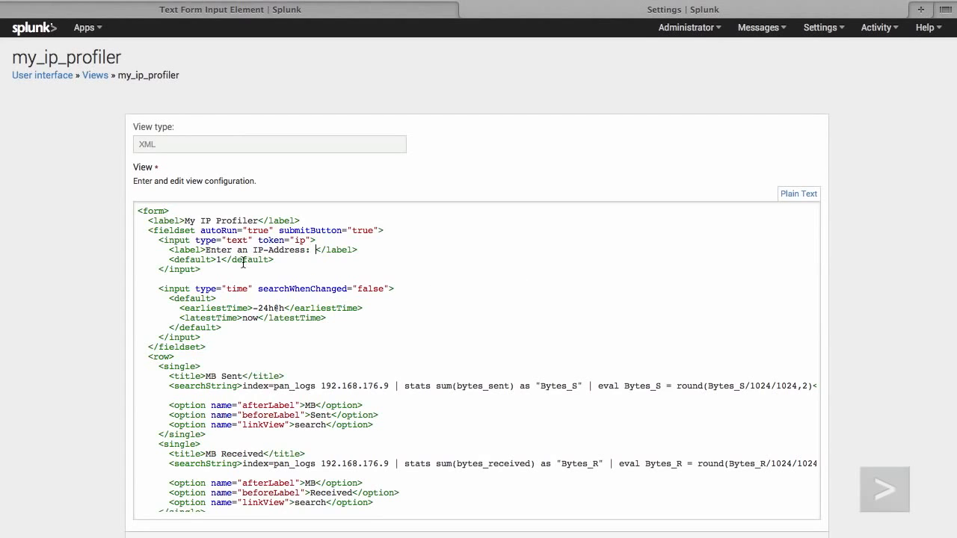
scroll(867, 299, "down", 2)
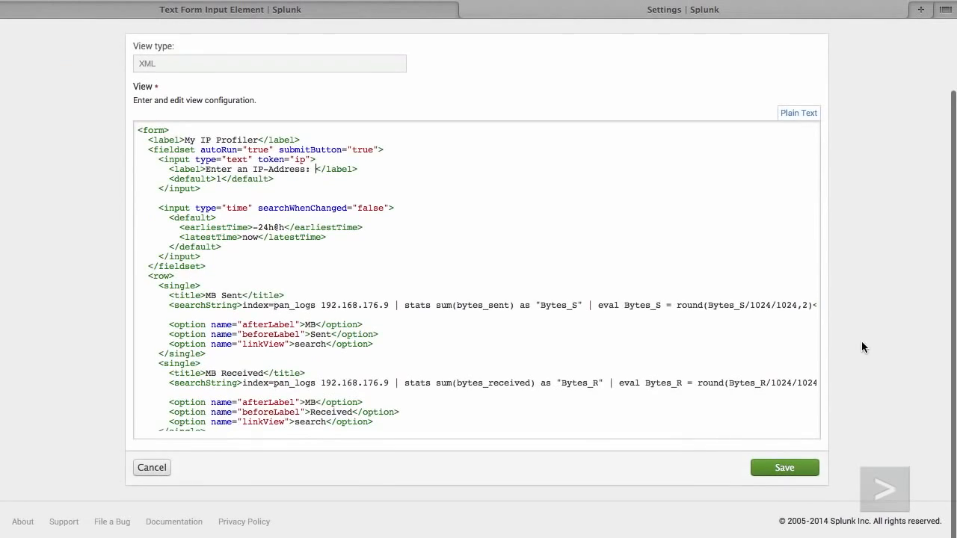
left_click(782, 468)
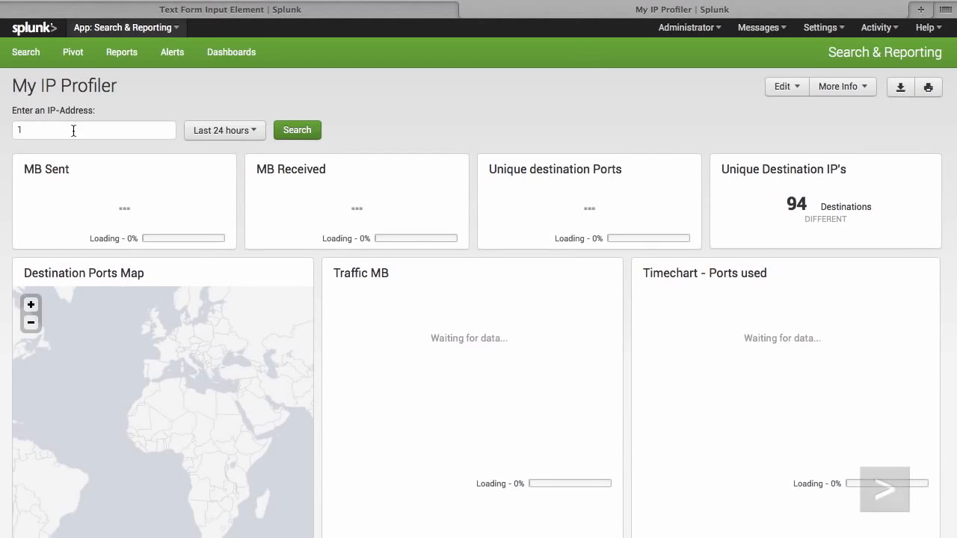
Test the dashboard's IP-Address input by entering asdfasdf and running the search.
double_click(73, 129)
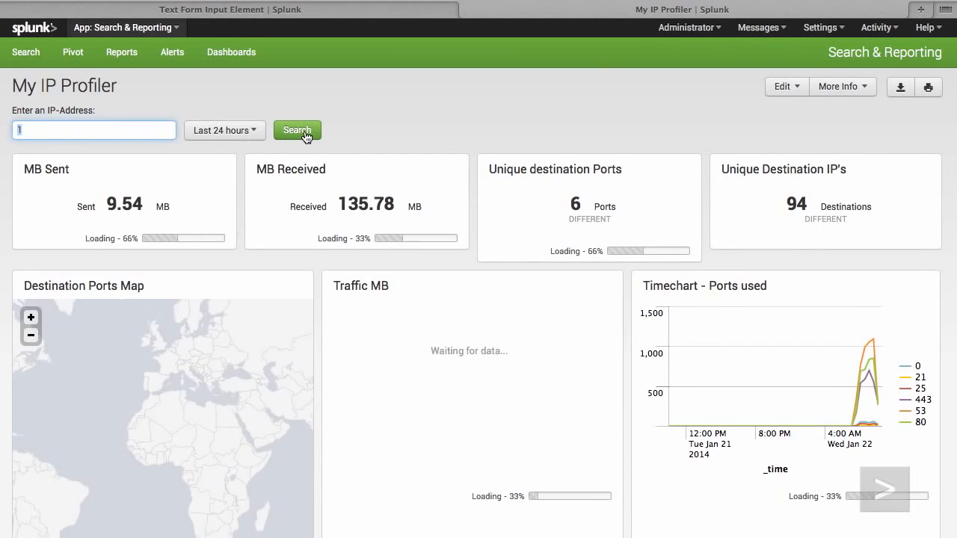
left_click(217, 130)
left_click(124, 132)
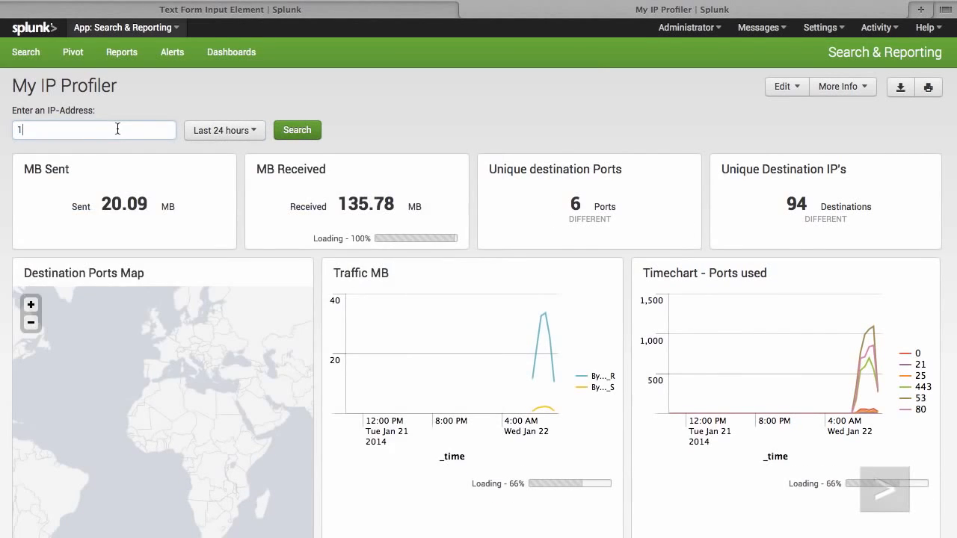
type("asdfasdf")
left_click(298, 131)
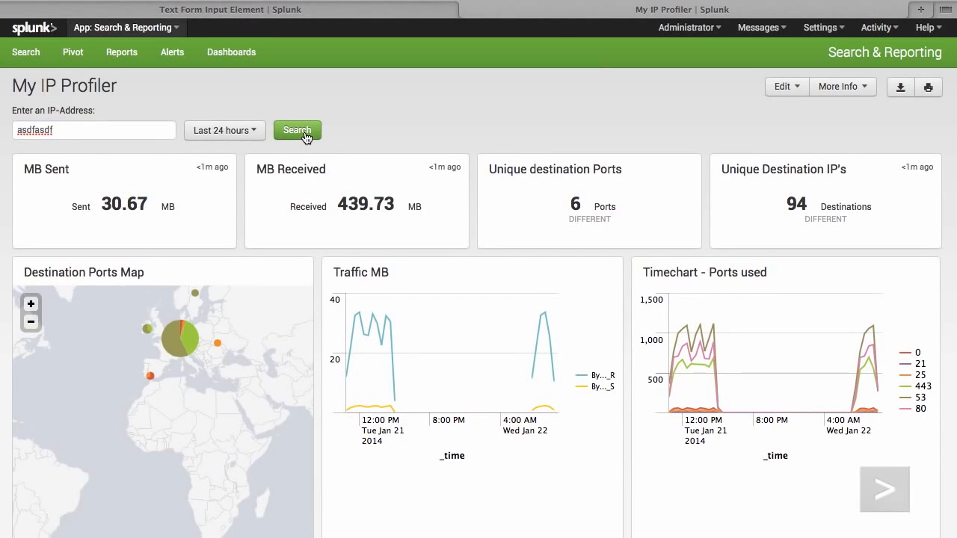
Reopen the My IP Profiler XML source and set the IP-address input's default value to 192.168.176.9.
left_click(790, 91)
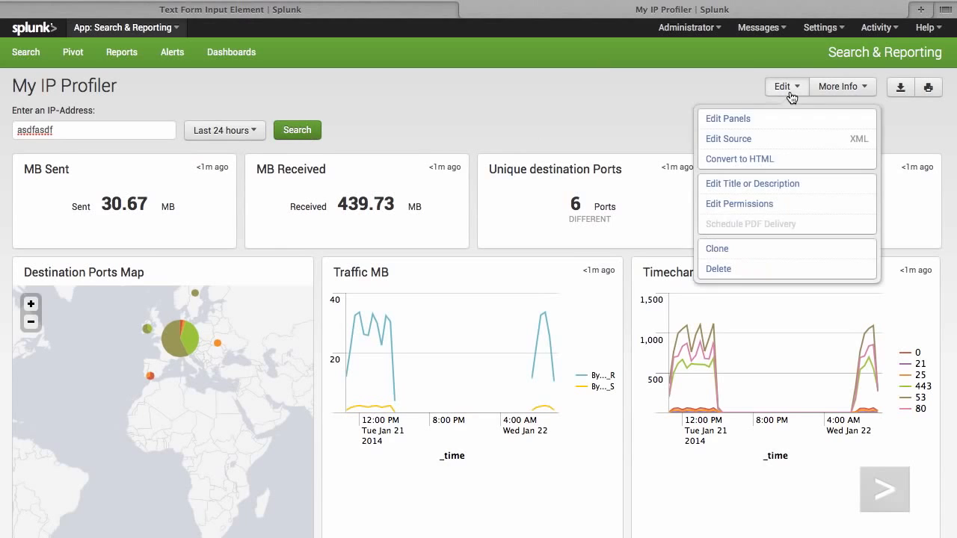
left_click(769, 139)
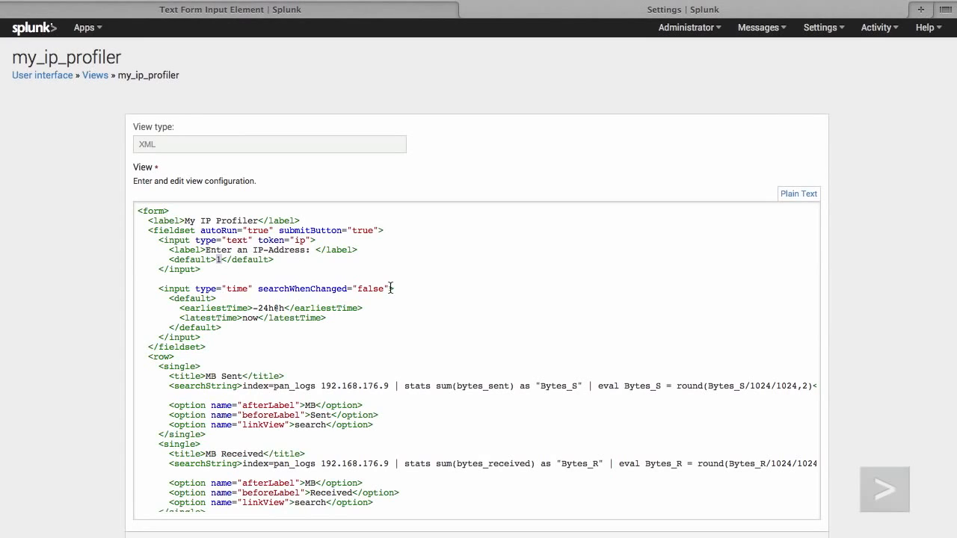
type("92.168.176.9")
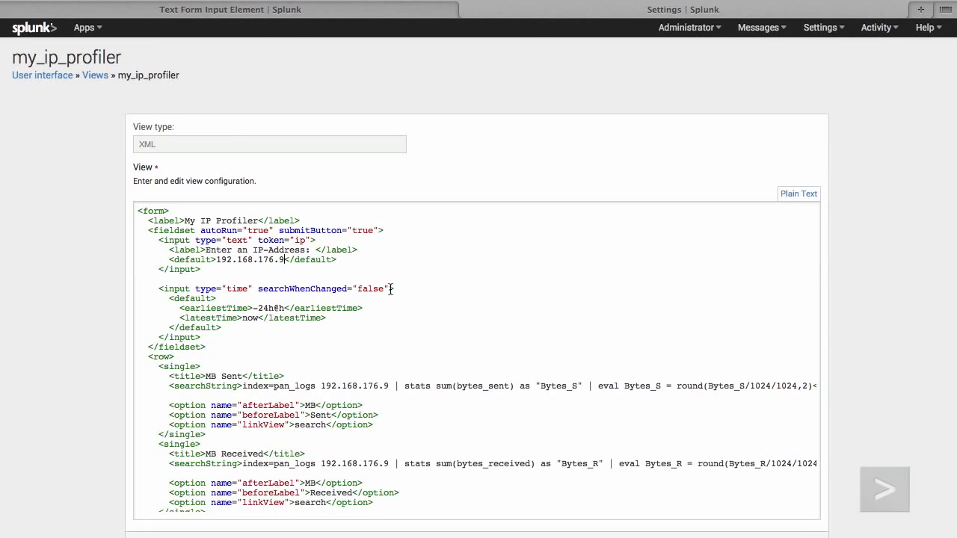
left_click_drag(285, 261, 218, 260)
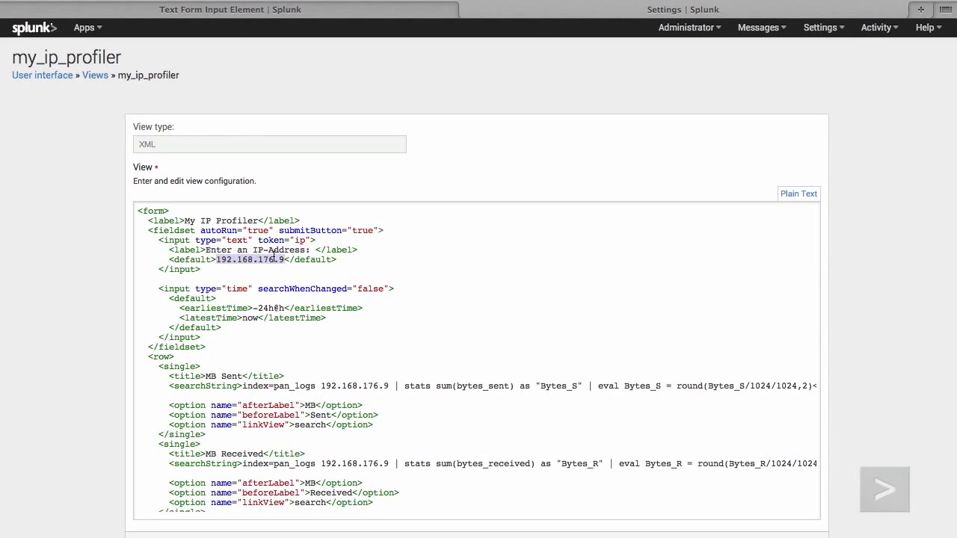
scroll(277, 258, "down", 1)
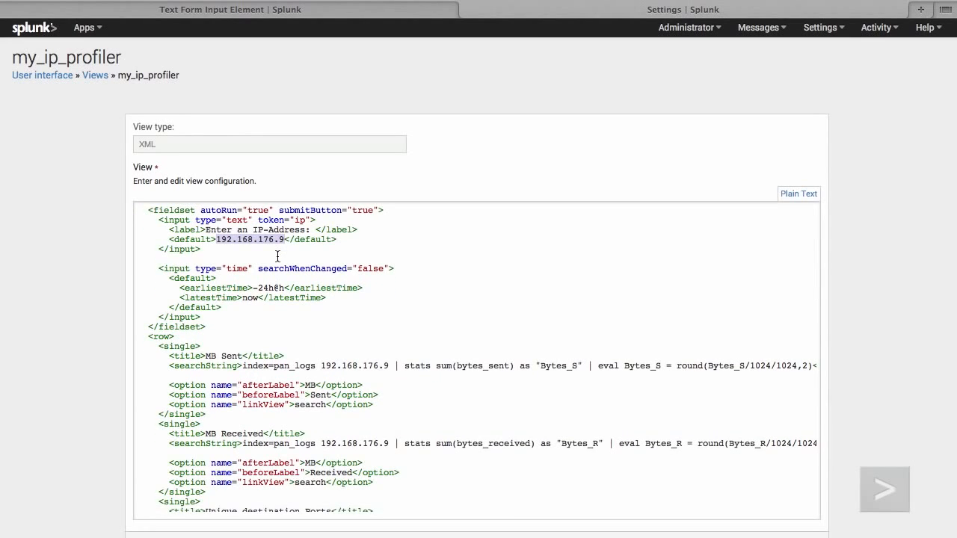
Replace the hard-coded IP address in the MB Sent panel's search string with the token $ip$ and copy the token.
double_click(300, 219)
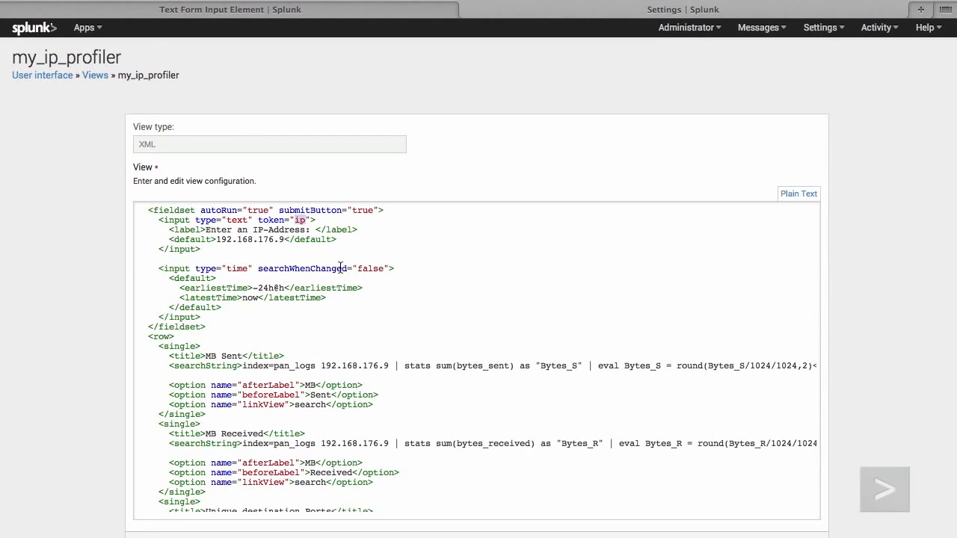
left_click_drag(389, 365, 323, 366)
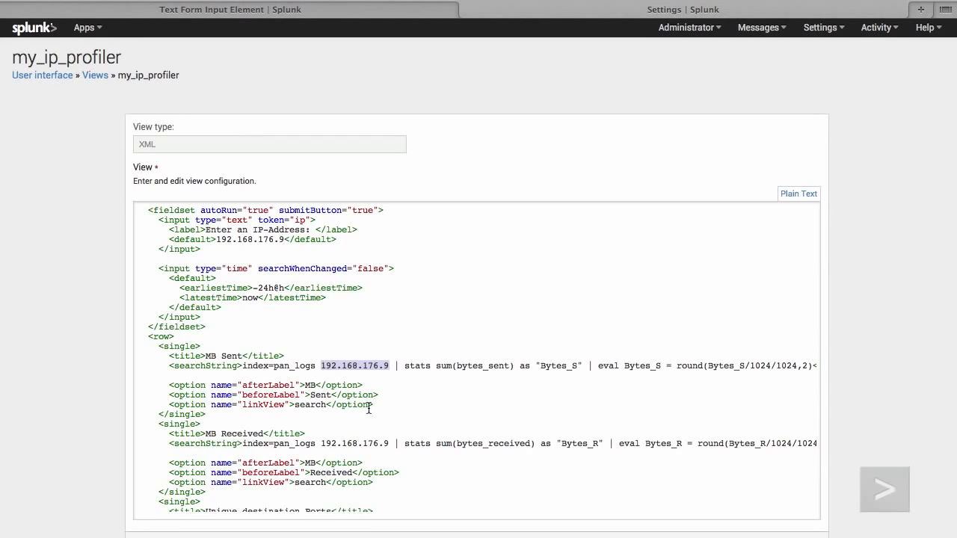
type("$ip")
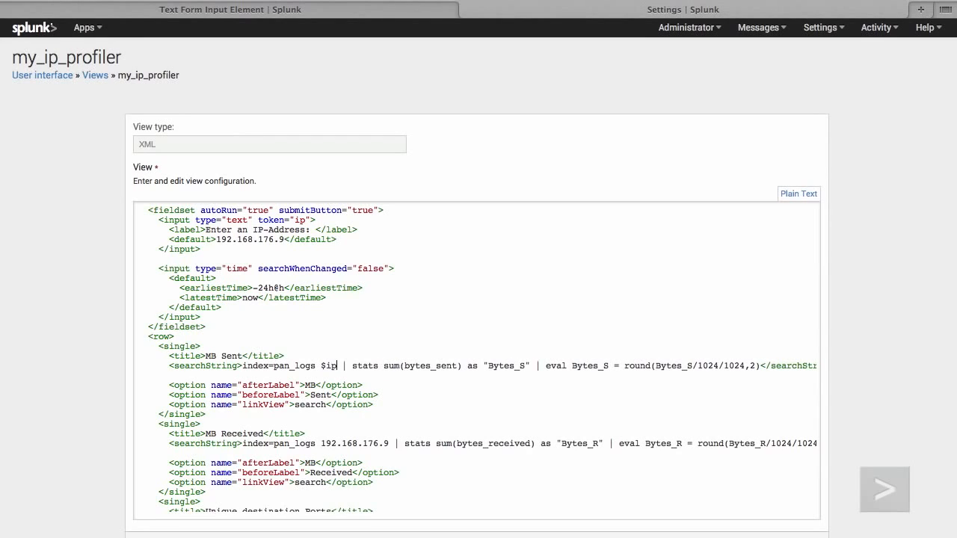
type("$")
left_click_drag(349, 366, 321, 366)
key("super+c")
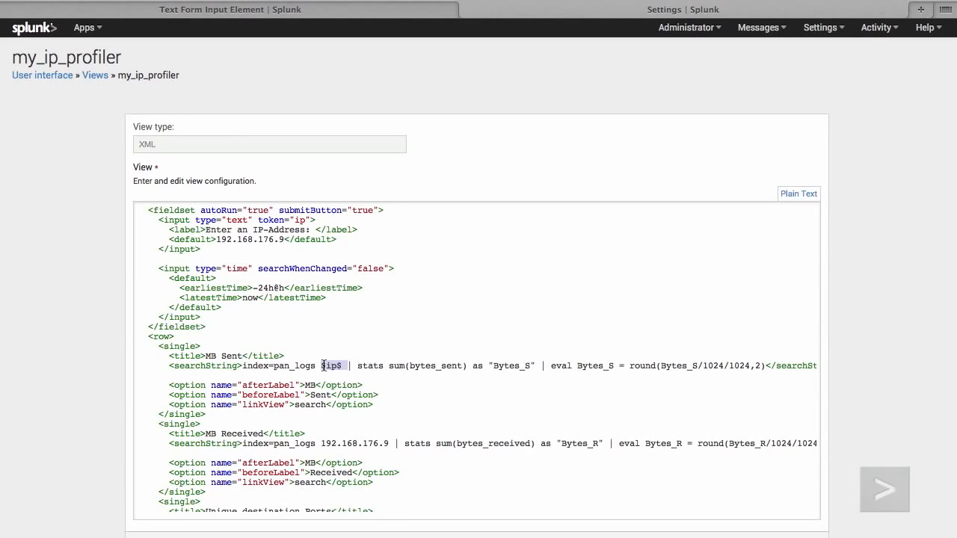
left_click(243, 356)
Replace the hard-coded IP with $ip$ in the MB Received, Unique destination Ports and Unique Destination IP's search strings.
scroll(314, 366, "down", 3)
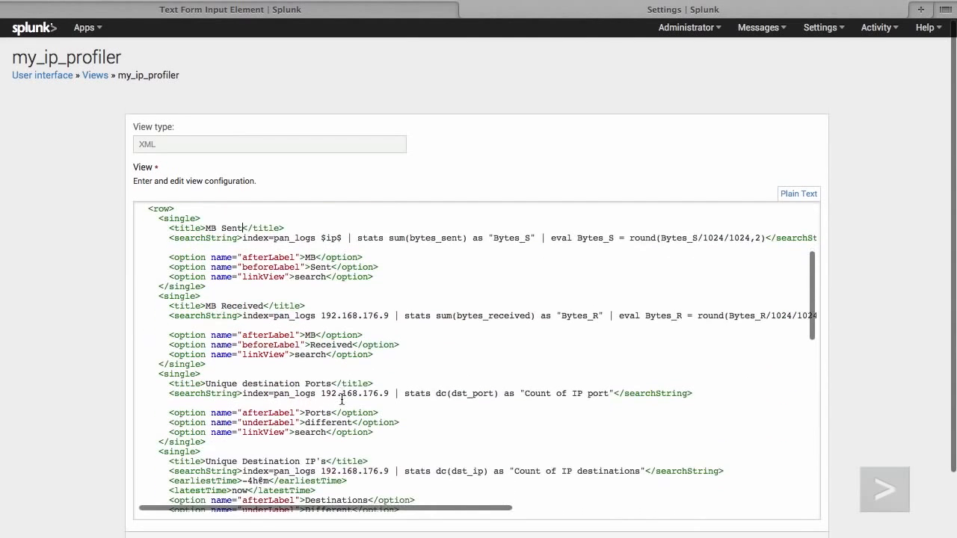
left_click_drag(391, 315, 321, 316)
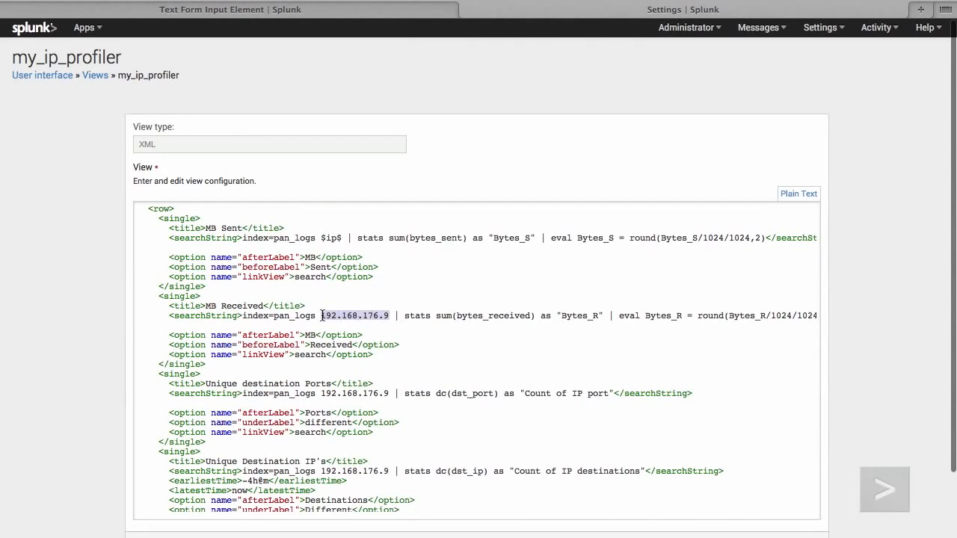
key("super+v")
left_click_drag(391, 393, 321, 393)
key("super+v")
left_click_drag(389, 471, 324, 471)
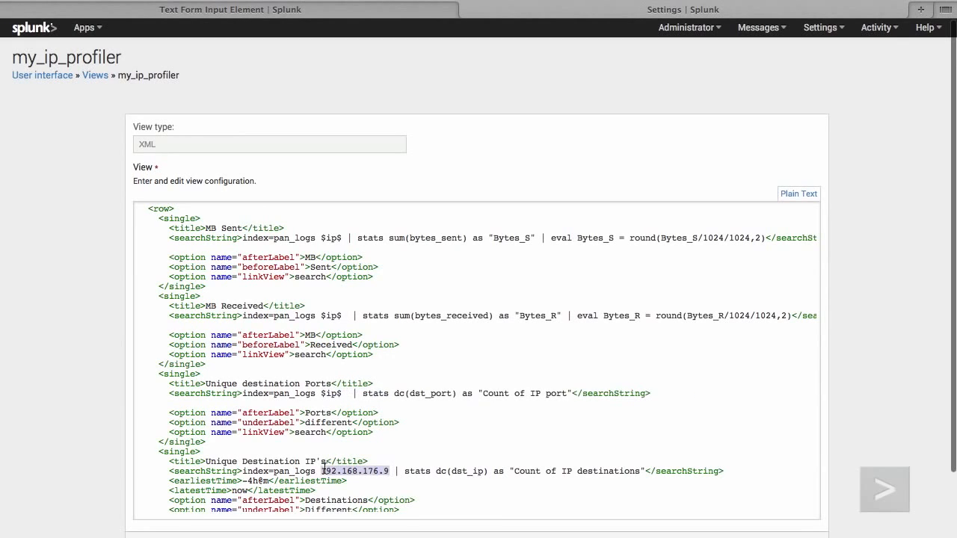
key("super+v")
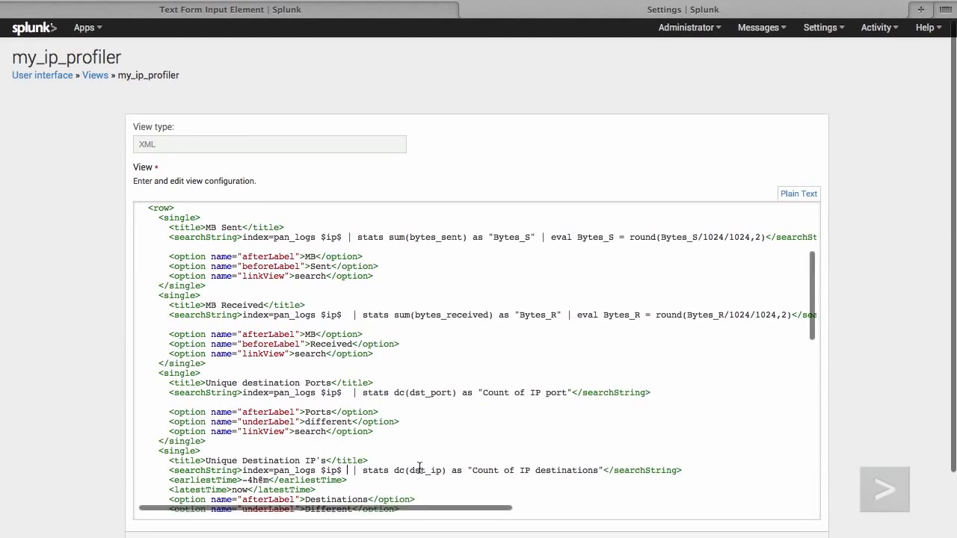
Replace the hard-coded IP with $ip$ in the Destination Ports Map and Traffic MB search strings.
scroll(415, 448, "down", 6)
left_click_drag(400, 385, 322, 385)
key("super+v")
mouse_move(398, 429)
left_mouse_down()
mouse_move(322, 434)
mouse_move(402, 434)
left_mouse_up()
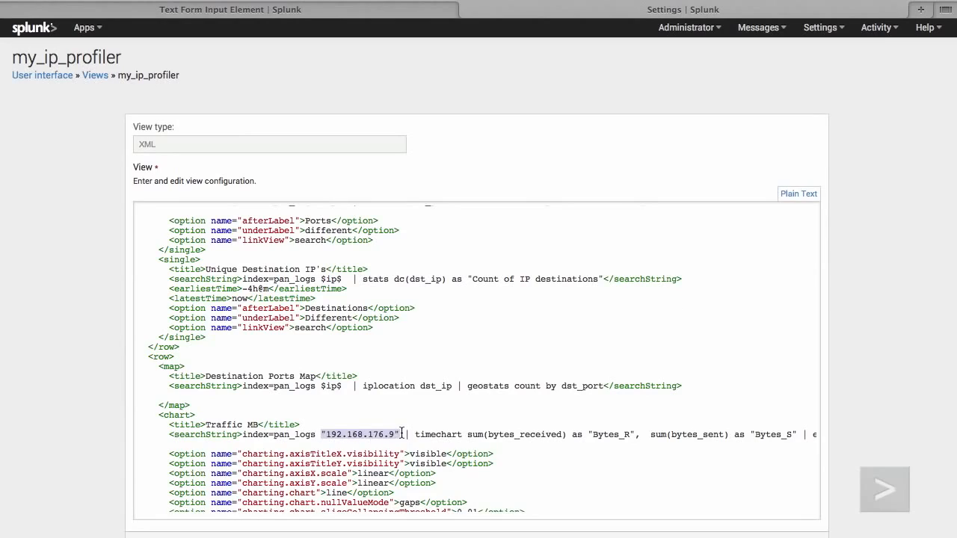
key("super+v")
Replace the hard-coded IP with $ip$ in the Timechart - Ports used and Detailed List of Connections search strings.
scroll(394, 339, "down", 5)
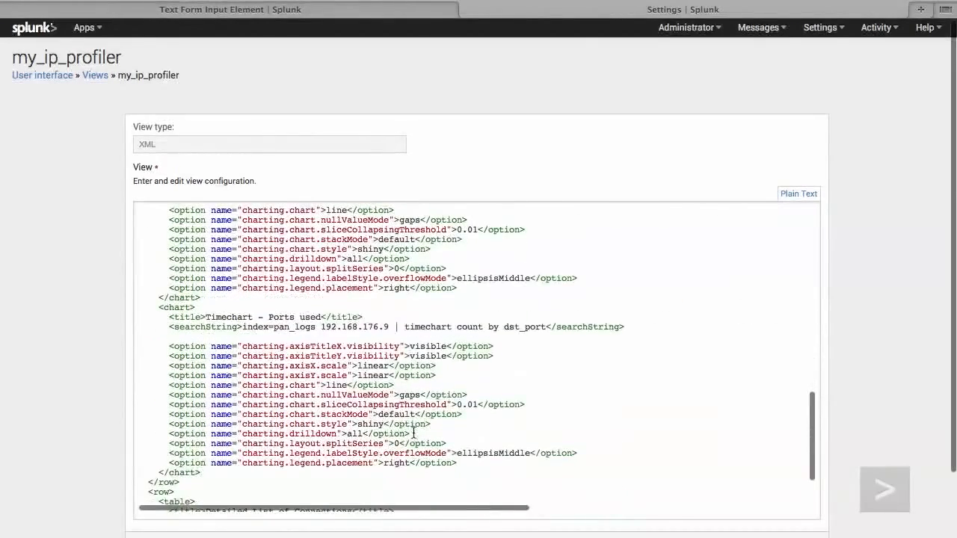
left_click_drag(390, 327, 321, 326)
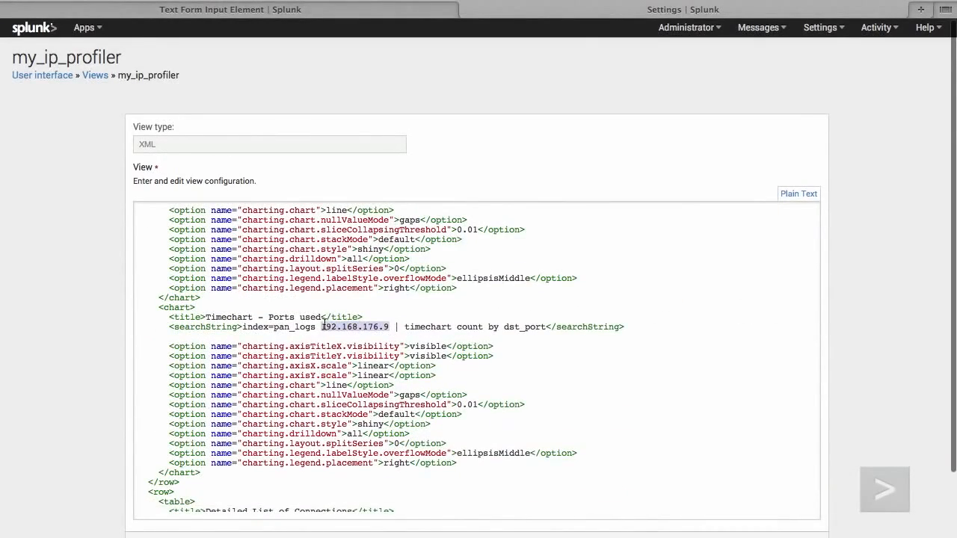
key("super+v")
scroll(395, 392, "down", 3)
left_click_drag(391, 380, 323, 379)
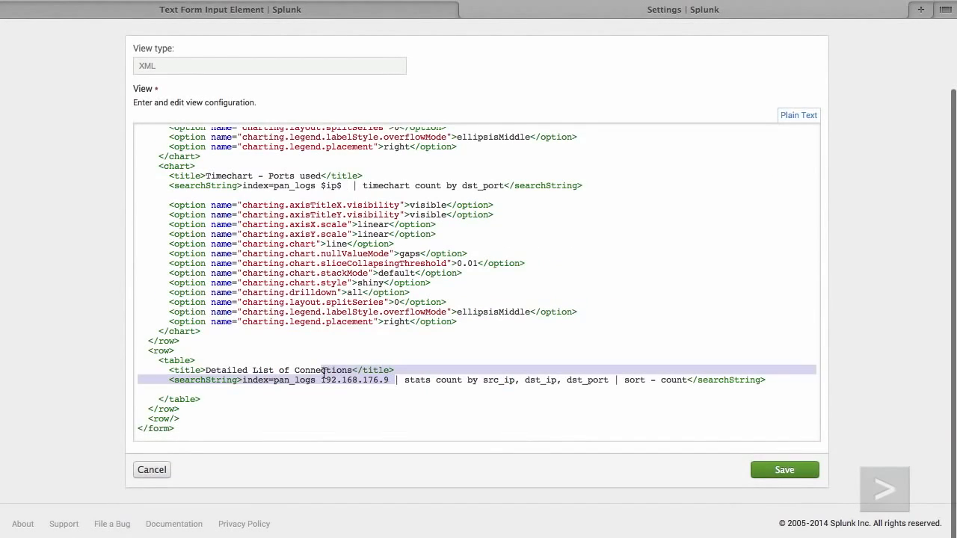
key("super+v")
Append "from $ip$" to the Timechart - Ports used panel title and save the dashboard source.
scroll(377, 392, "up", 5)
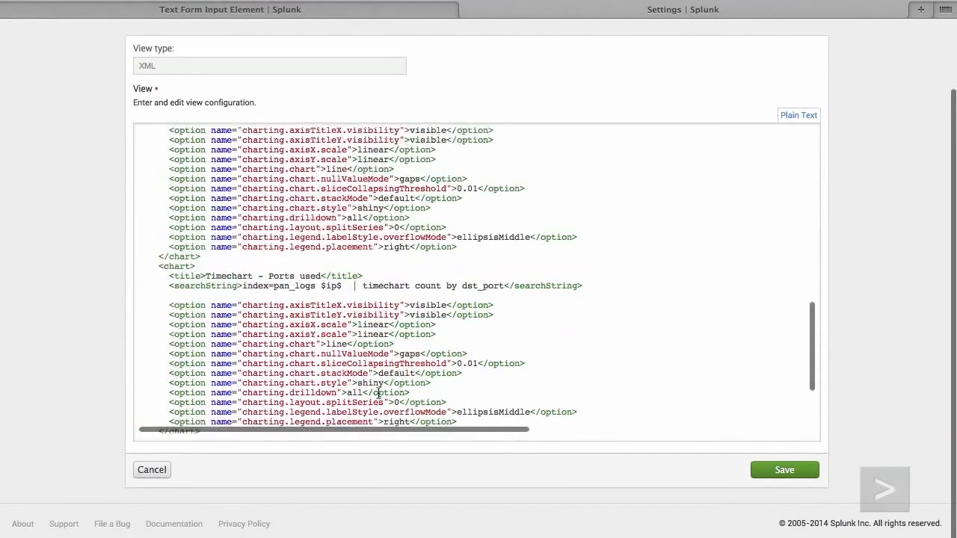
scroll(380, 391, "down", 5)
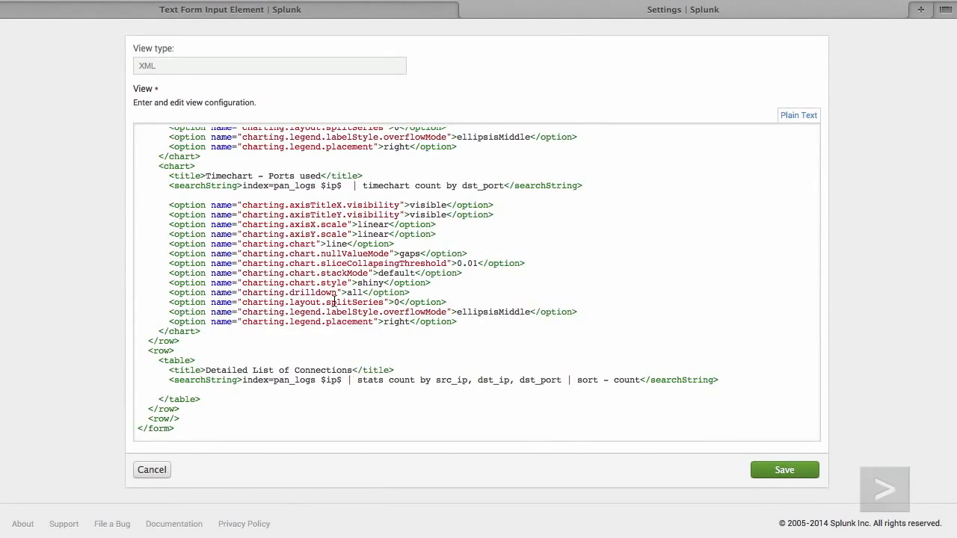
scroll(334, 302, "up", 15)
scroll(335, 301, "down", 2)
scroll(335, 301, "down", 9)
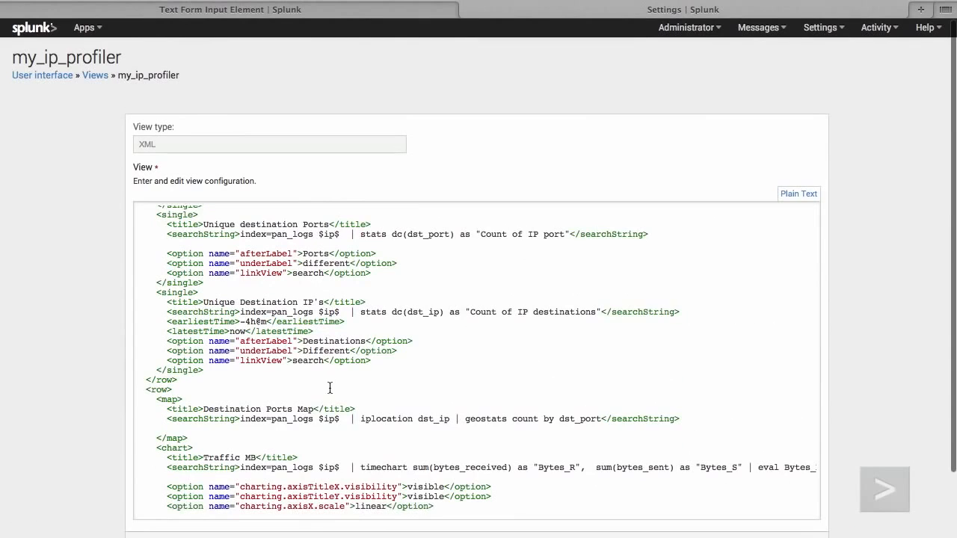
scroll(312, 411, "down", 8)
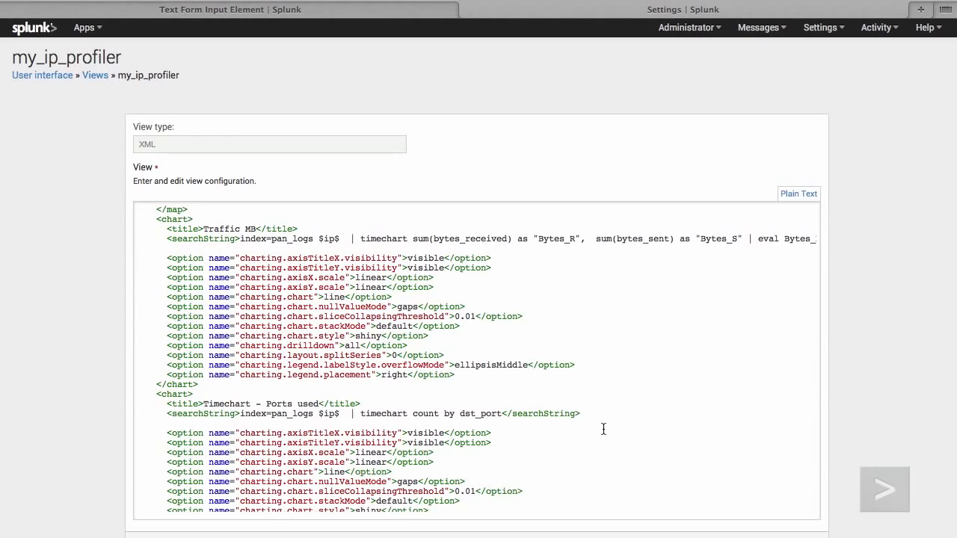
type("from $ip$")
scroll(852, 382, "down", 2)
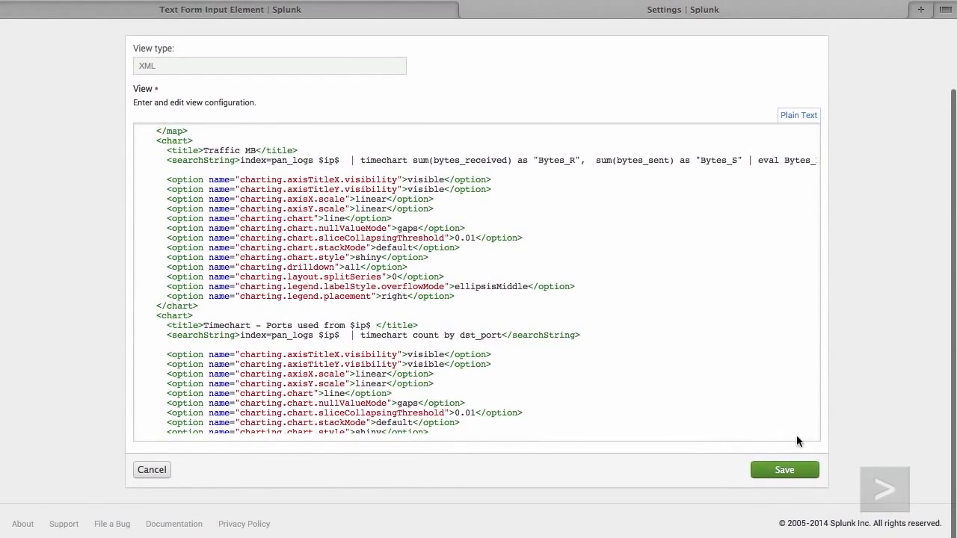
left_click(785, 469)
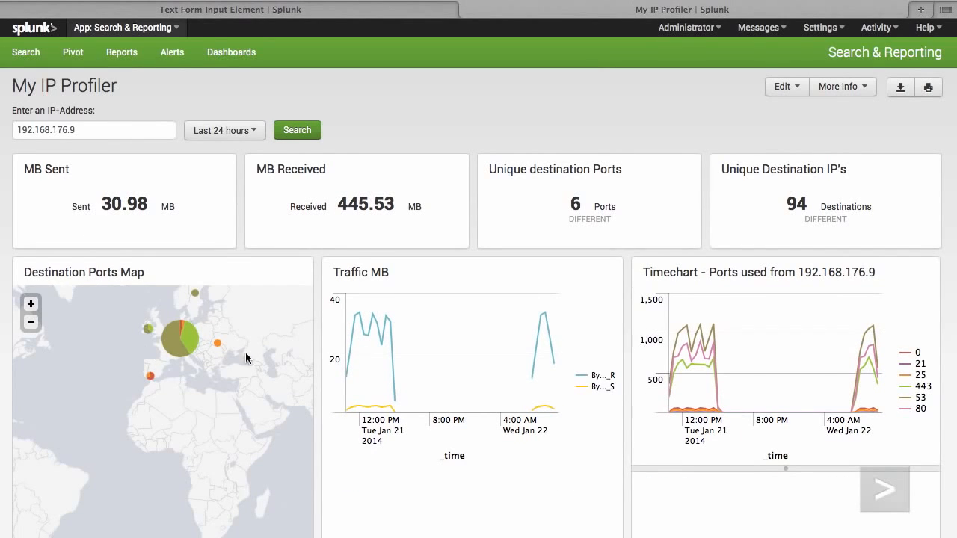
Compare the dashboard's IP-Address input value with the titles of the Timechart - Ports used and Traffic MB panels.
scroll(247, 359, "down", 1)
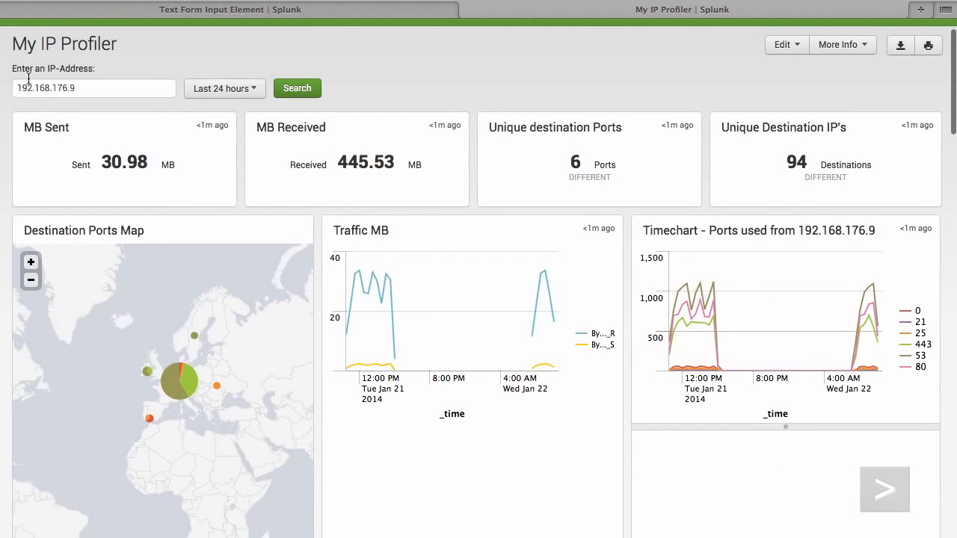
triple_click(41, 87)
left_click(45, 87)
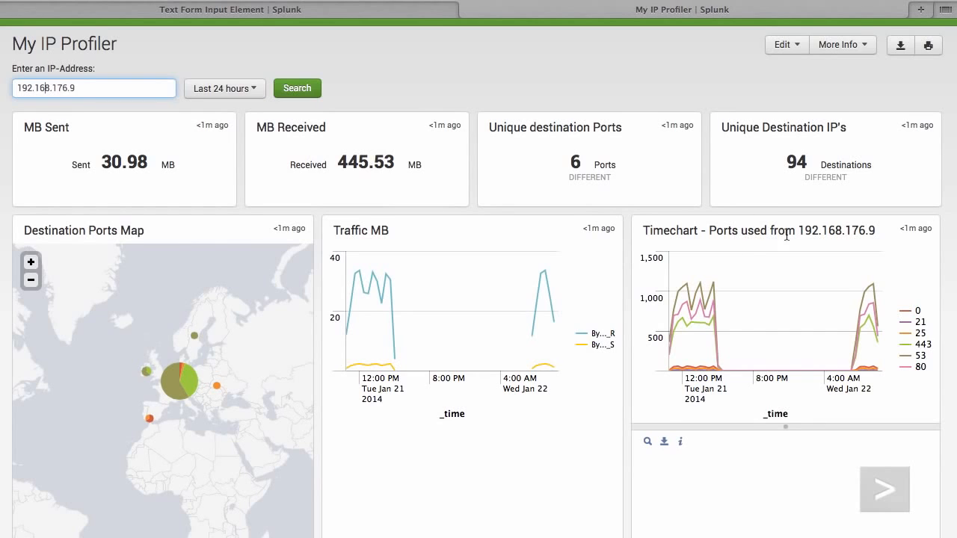
left_click_drag(798, 230, 876, 228)
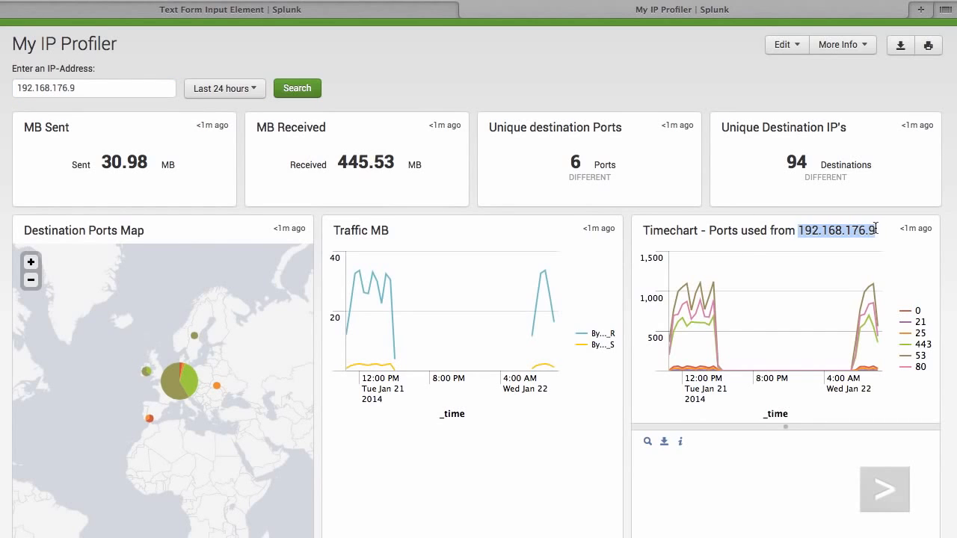
left_click_drag(335, 231, 388, 230)
triple_click(388, 230)
left_click(380, 227)
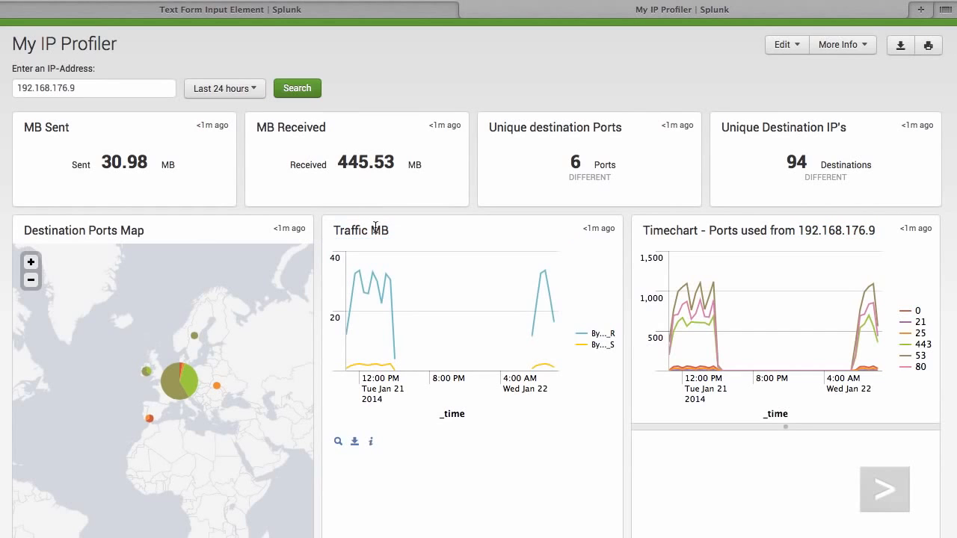
Run the dashboard search with the time range Last 4 hours and review the panels down to Detailed List of Connections.
left_click(221, 89)
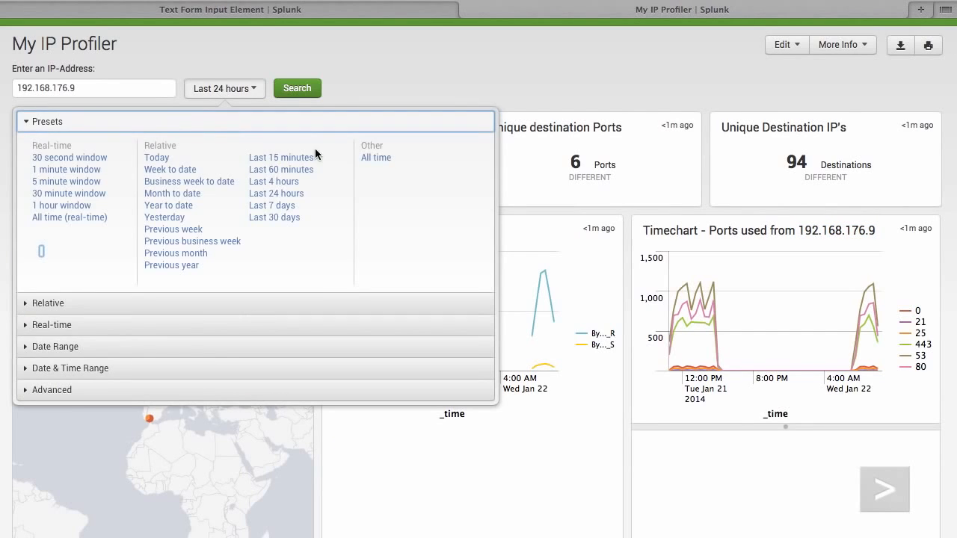
left_click(293, 181)
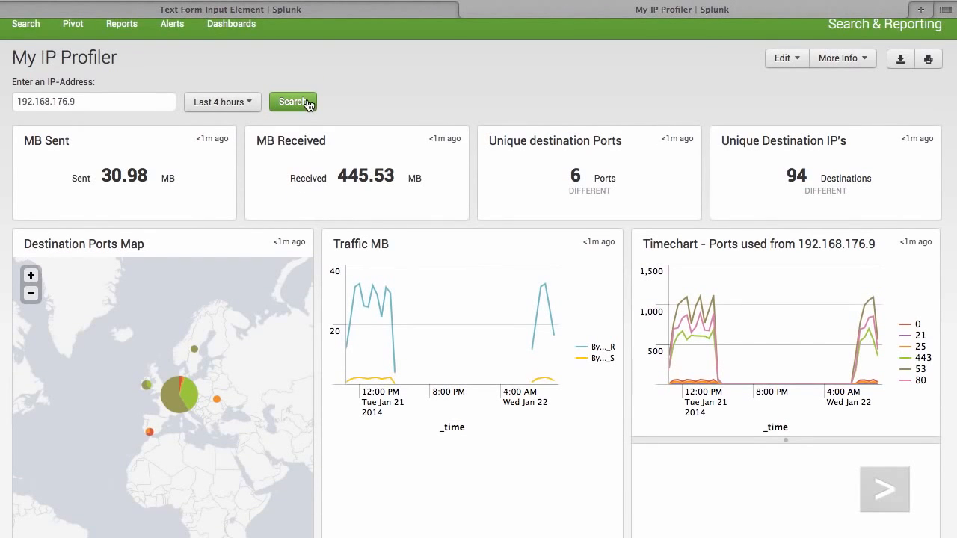
left_click(292, 101)
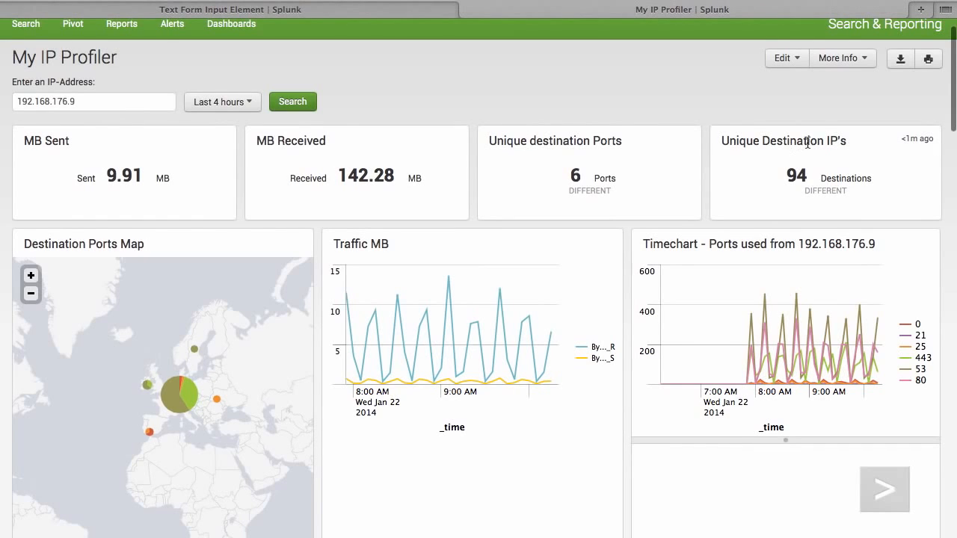
left_click_drag(351, 175, 399, 176)
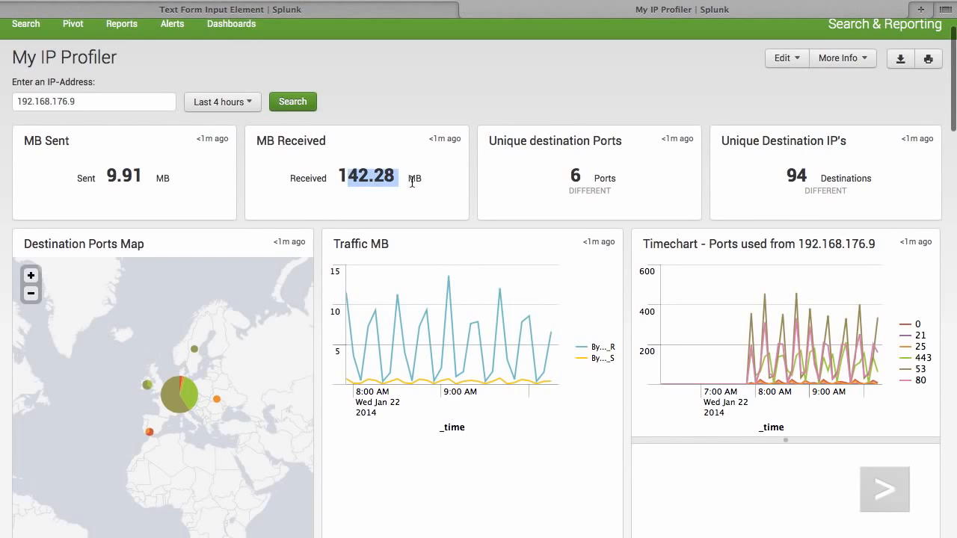
left_click(377, 177)
mouse_move(493, 364)
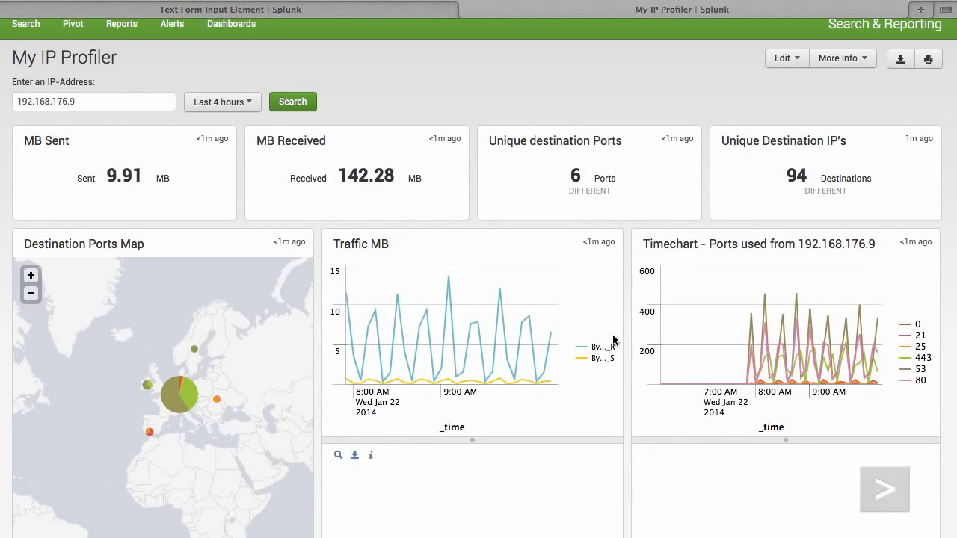
scroll(608, 316, "down", 5)
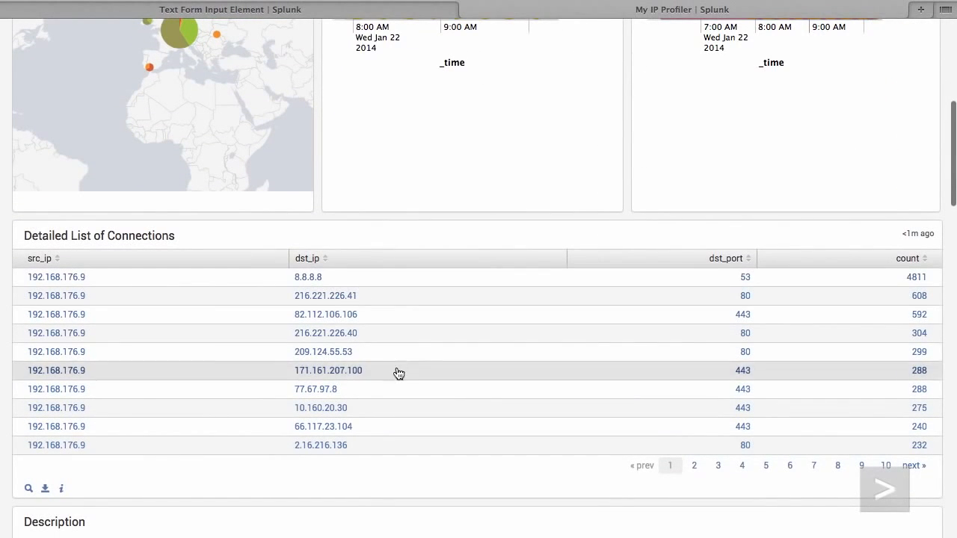
scroll(402, 371, "up", 5)
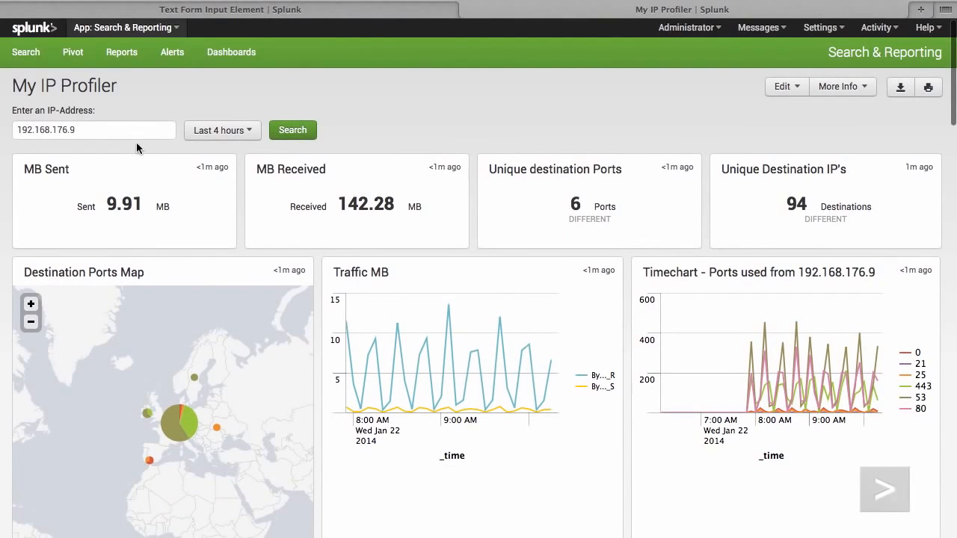
Run the dashboard search for IP address 8.8.8.8 and review the MB Sent, Unique destination Ports and Unique Destination IP's panels.
triple_click(128, 132)
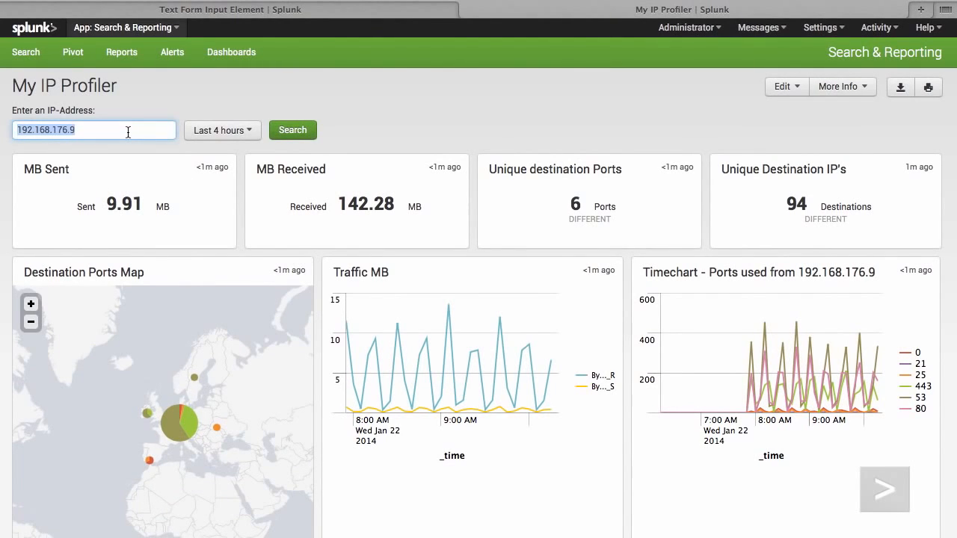
type("*")
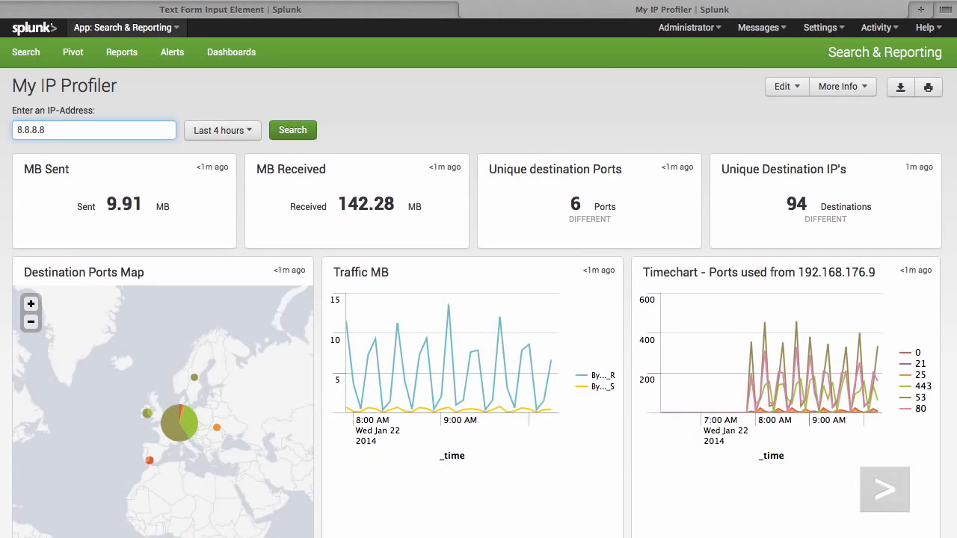
key("Return")
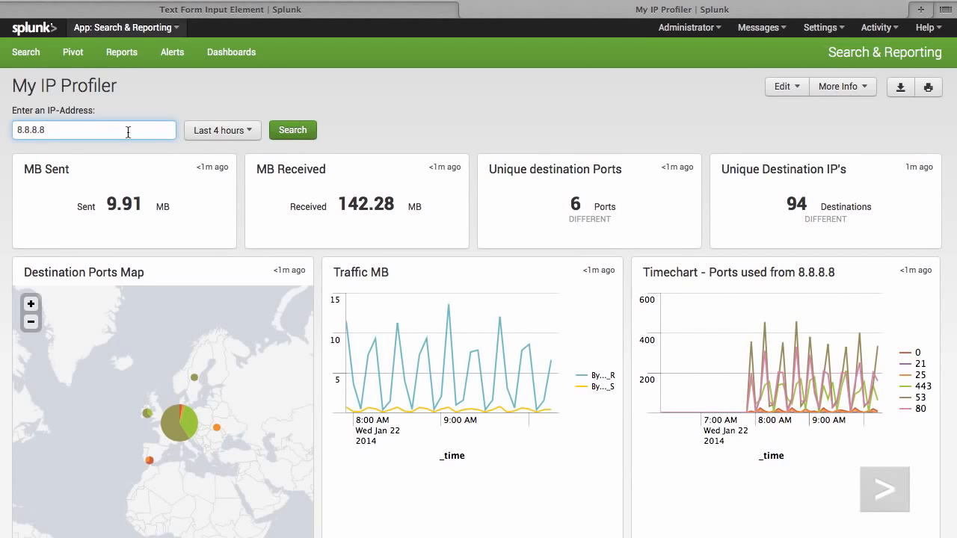
left_click(300, 131)
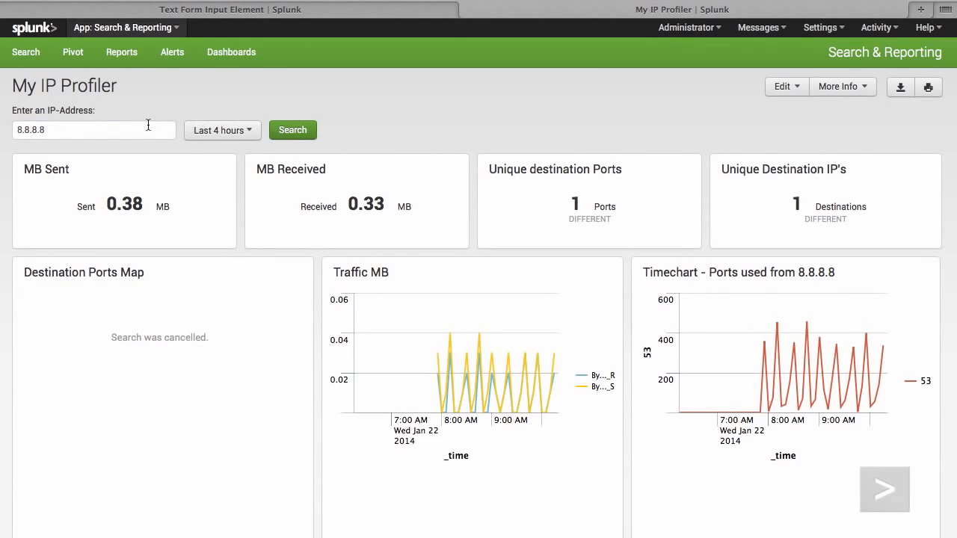
left_click_drag(109, 208, 144, 206)
left_click(147, 206)
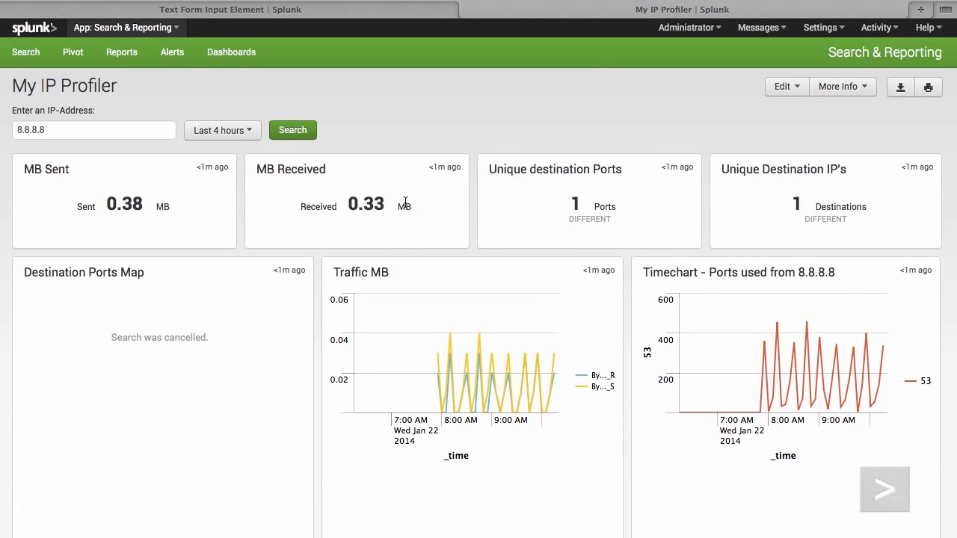
double_click(576, 199)
double_click(794, 207)
left_click(796, 206)
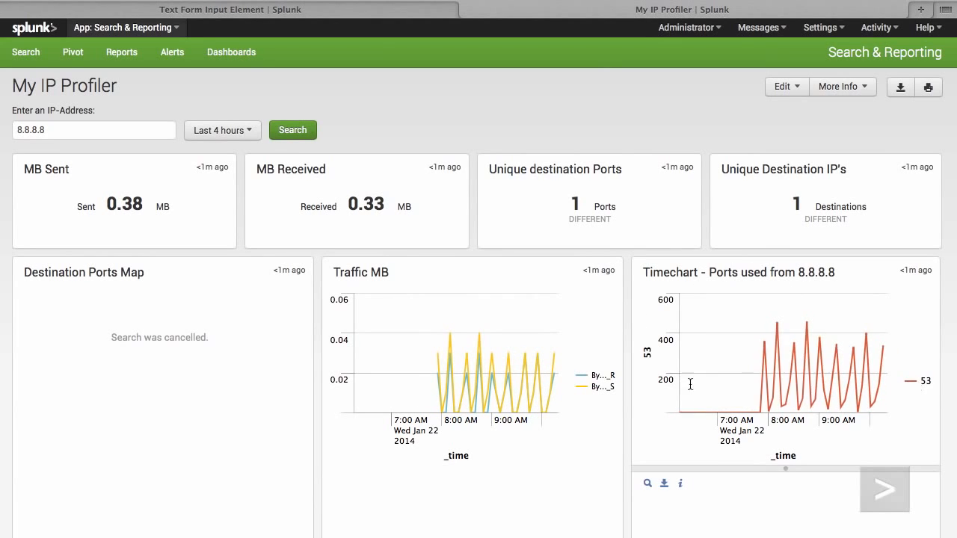
Review the source, destination and port entries in the dashboard's Detailed List of Connections panel.
scroll(613, 365, "down", 10)
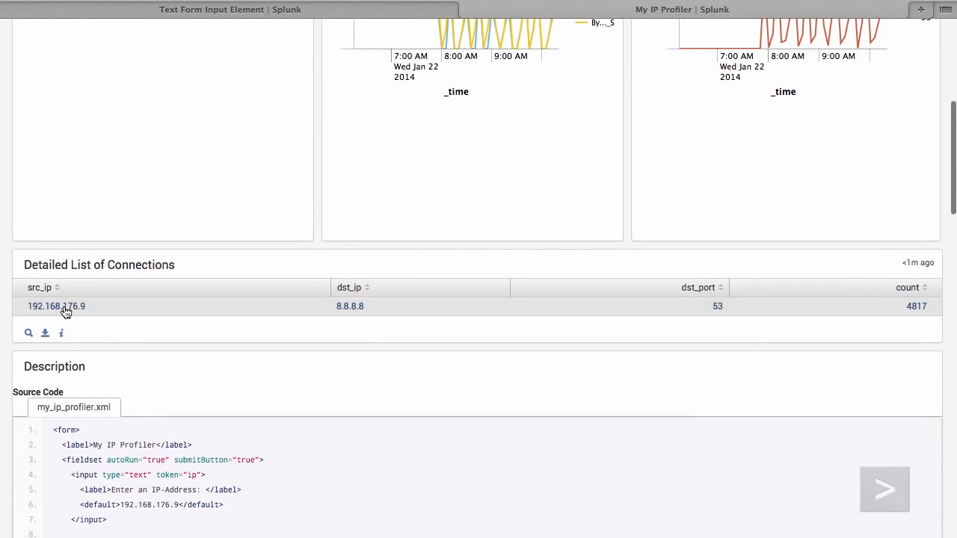
left_click(351, 307)
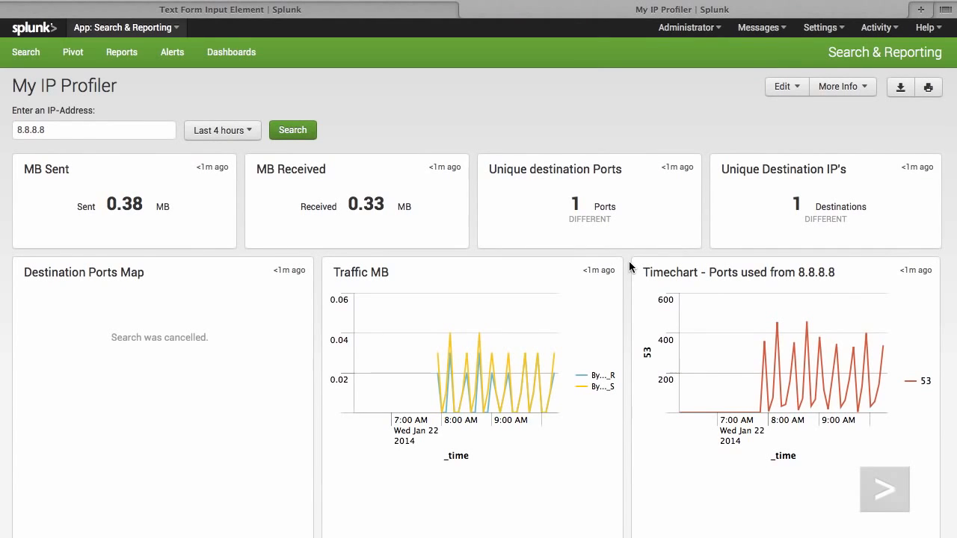
Open the Splunk Developer Platform Demo's Customer Service page in a new browser tab and search the prefilled mobile device number over Last 60 Minutes.
left_click(920, 10)
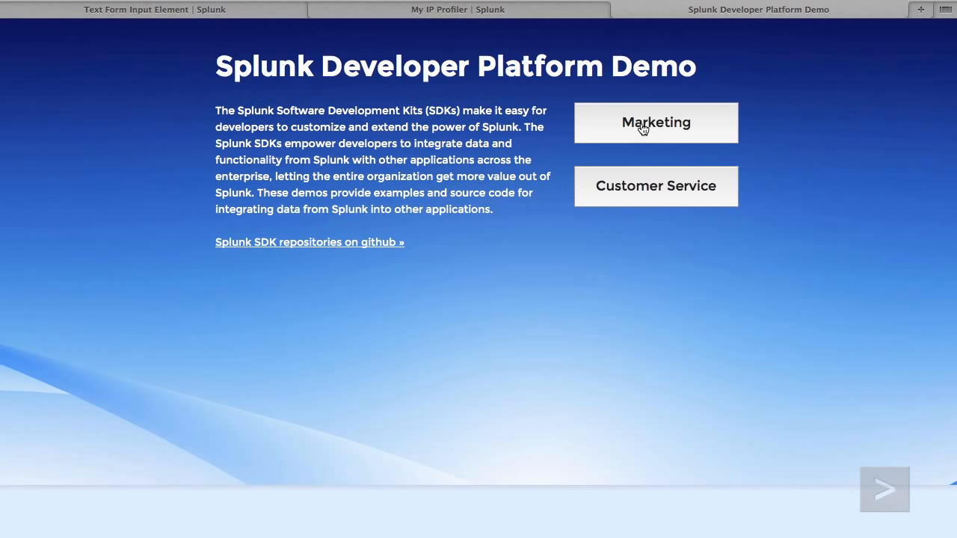
left_click(651, 188)
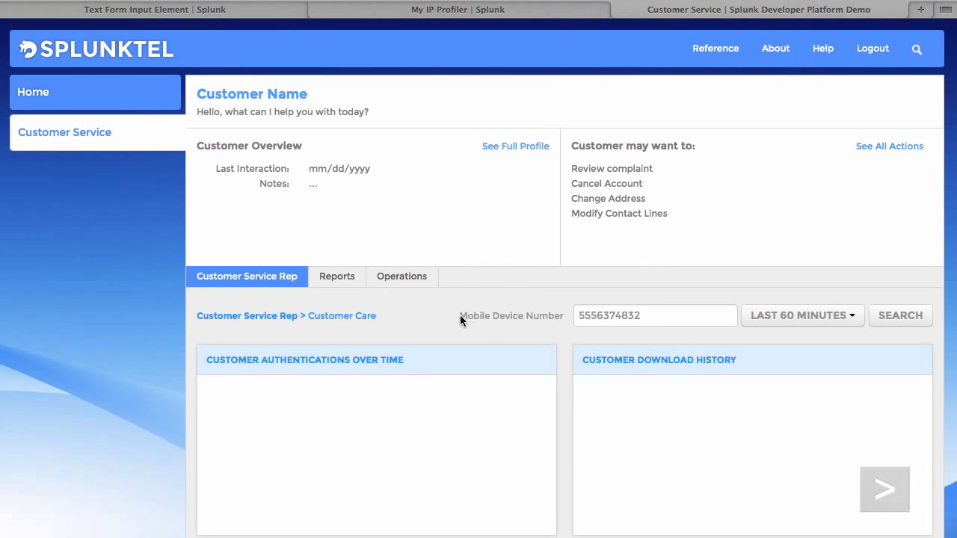
left_click_drag(460, 315, 566, 316)
double_click(614, 315)
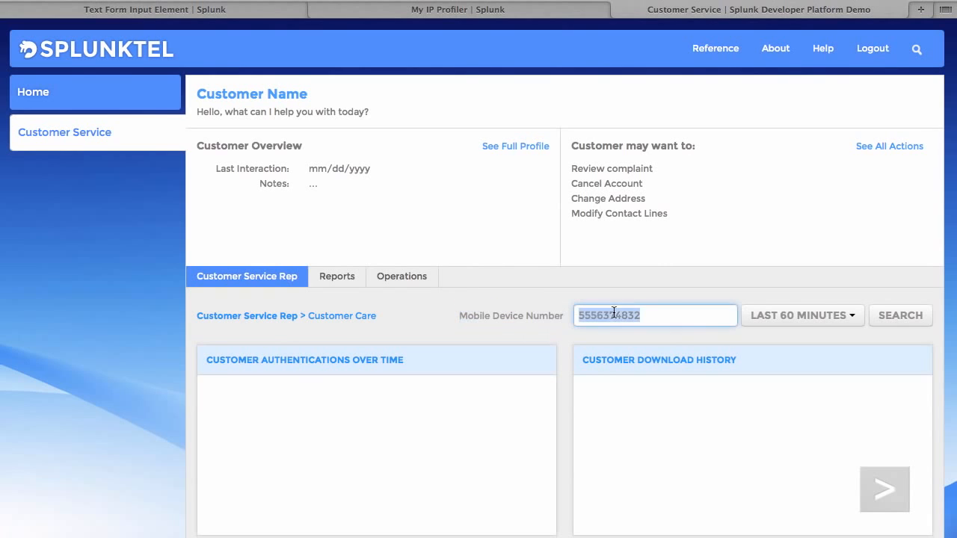
left_click(815, 320)
left_click(820, 314)
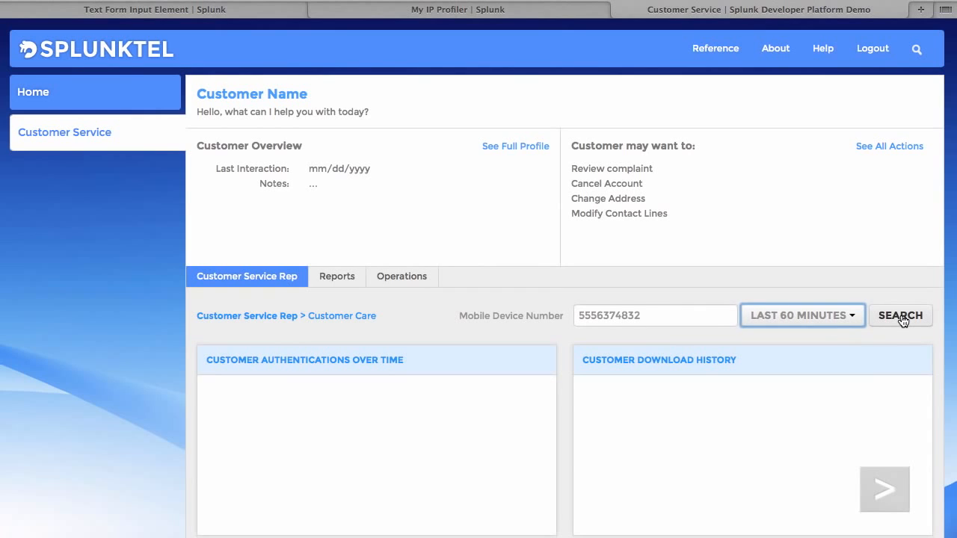
left_click(902, 317)
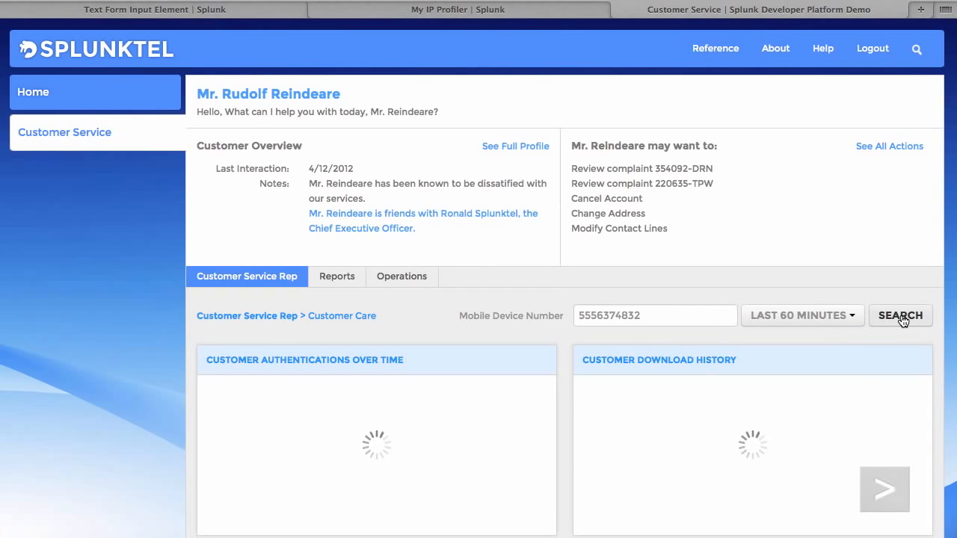
Examine the customer's overview notes, suggested actions and the authentication, download and error history panels.
scroll(432, 297, "down", 3)
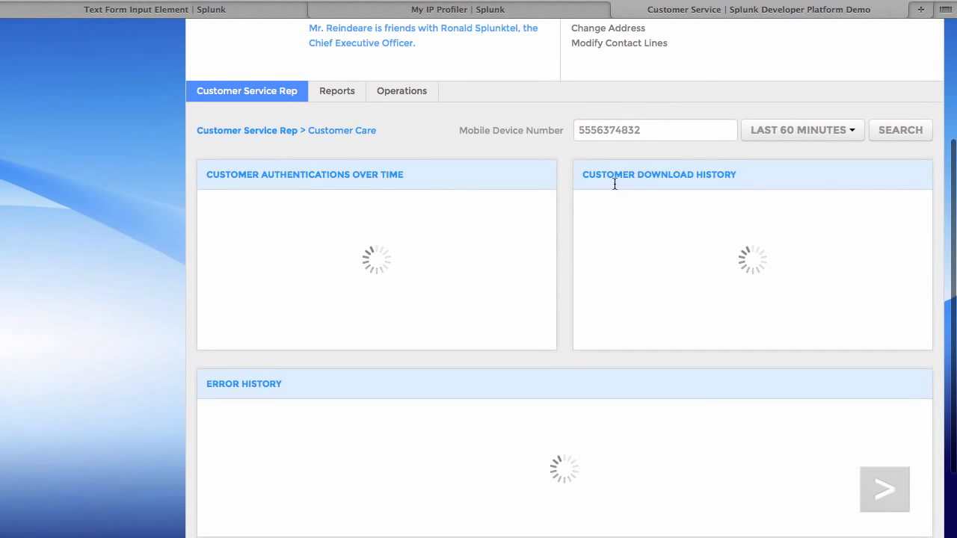
scroll(564, 294, "up", 3)
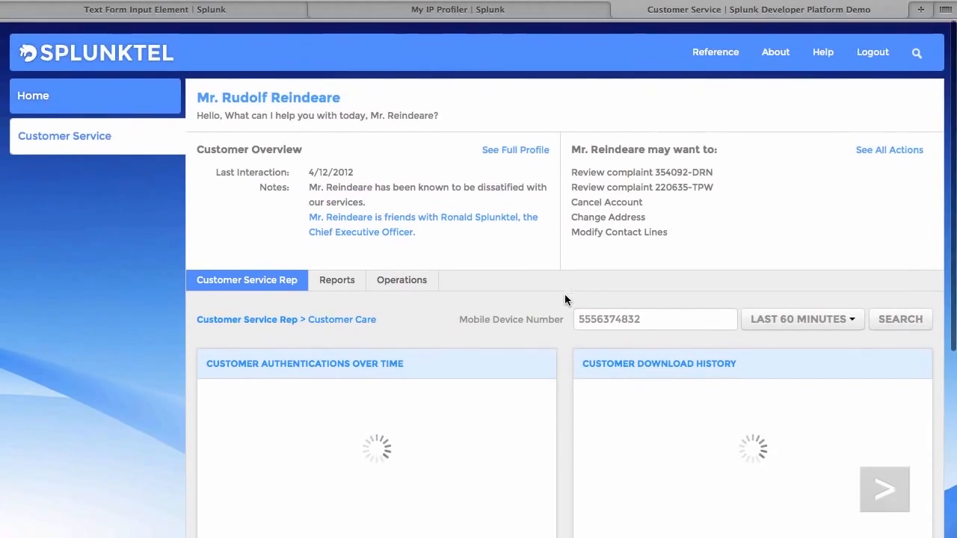
left_click_drag(580, 149, 683, 222)
left_click(683, 222)
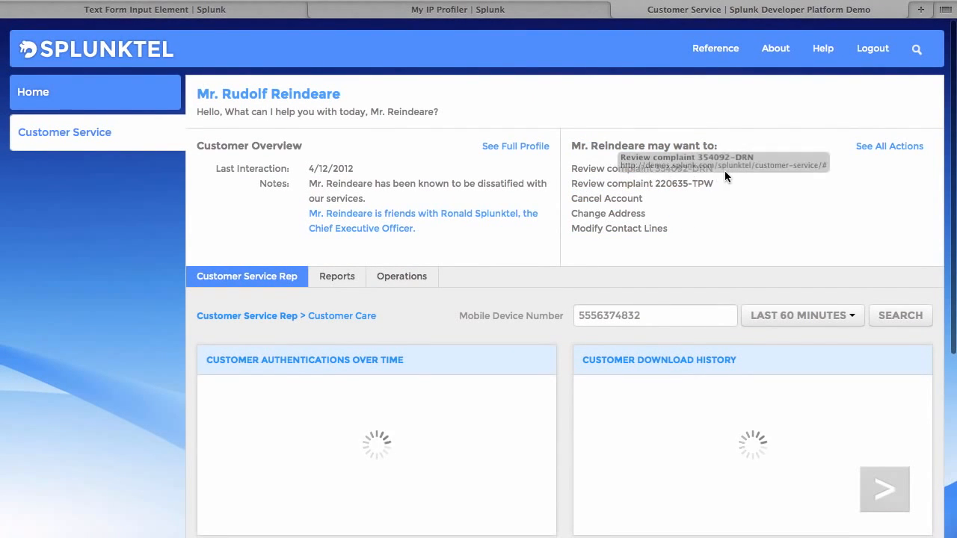
left_click_drag(309, 184, 381, 199)
left_click(378, 206)
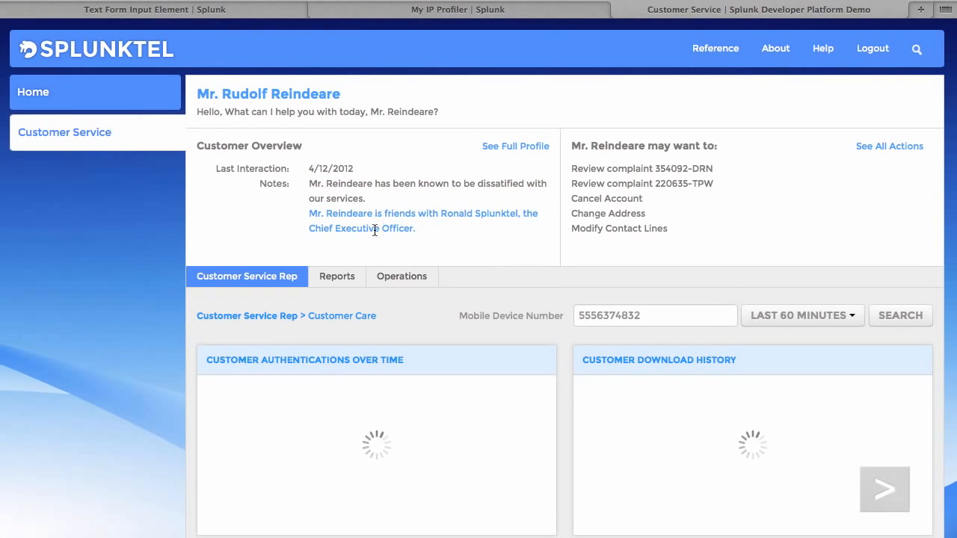
scroll(151, 255, "down", 5)
scroll(302, 278, "up", 5)
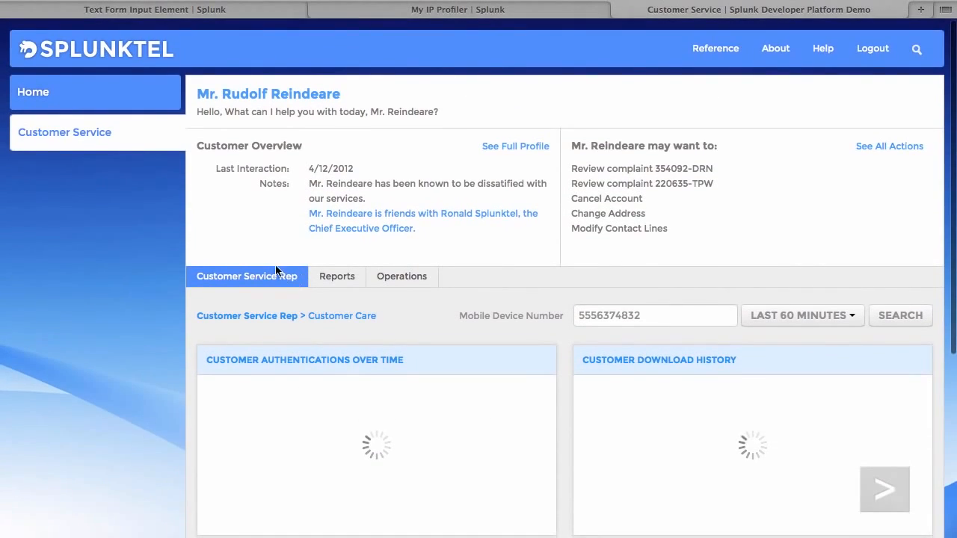
Return to the demo's home page and switch back to the My IP Profiler dashboard.
left_click(142, 90)
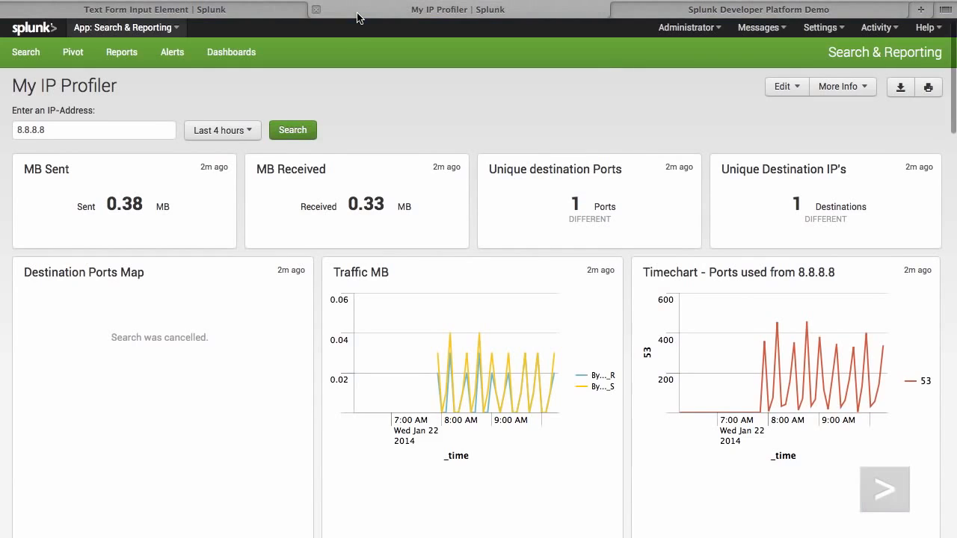
left_click(316, 9)
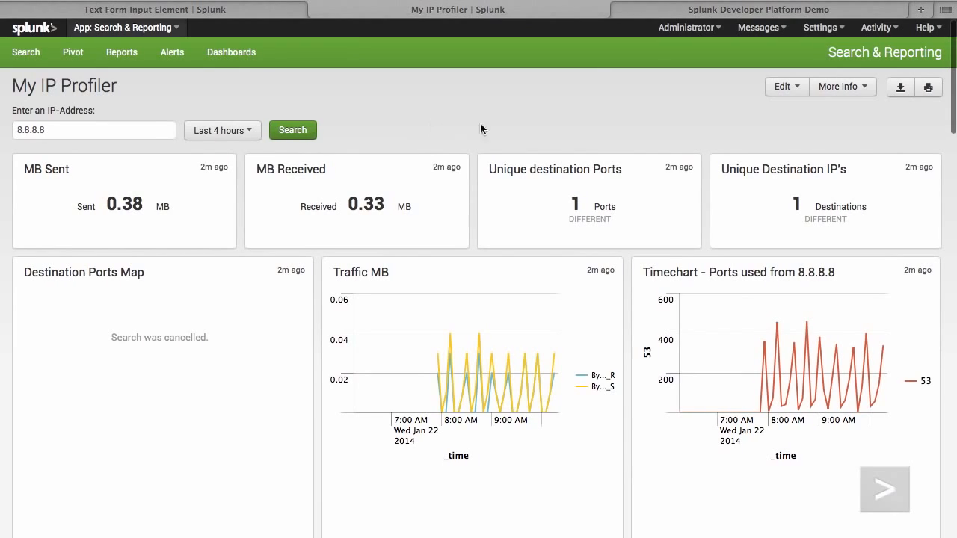